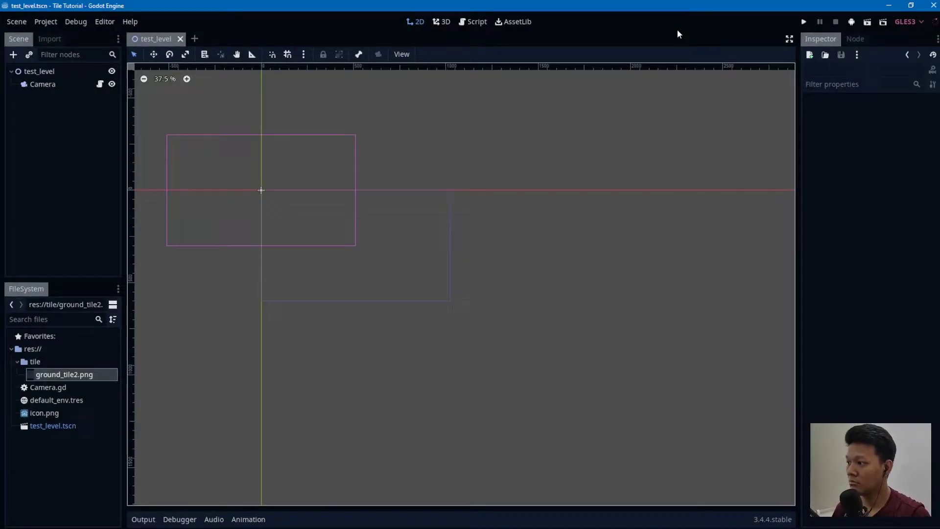
# Examine the test_level scene's root node, the Camera node's properties and its attached Camera.gd script.
pyautogui.scroll(3, 309, 254)
pyautogui.moveTo(308, 254); pyautogui.dragTo(396, 254, button='middle')
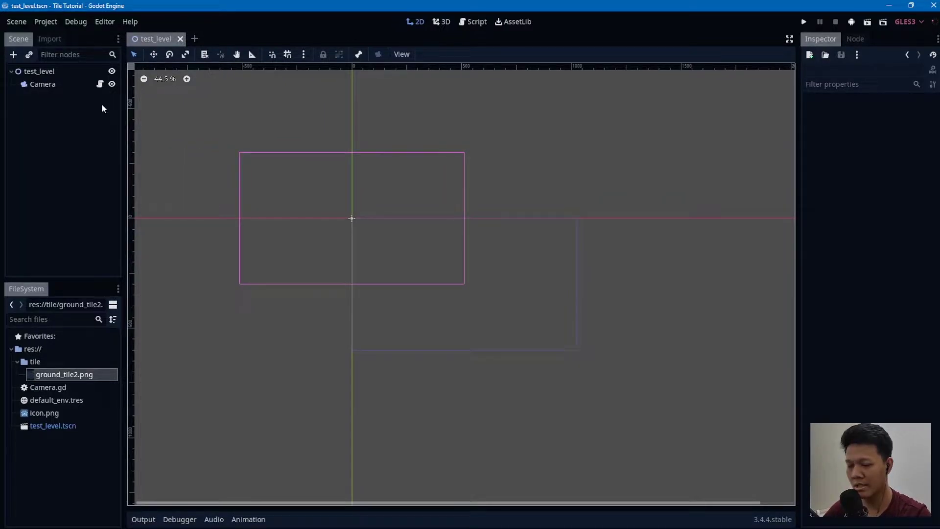
pyautogui.click(52, 72)
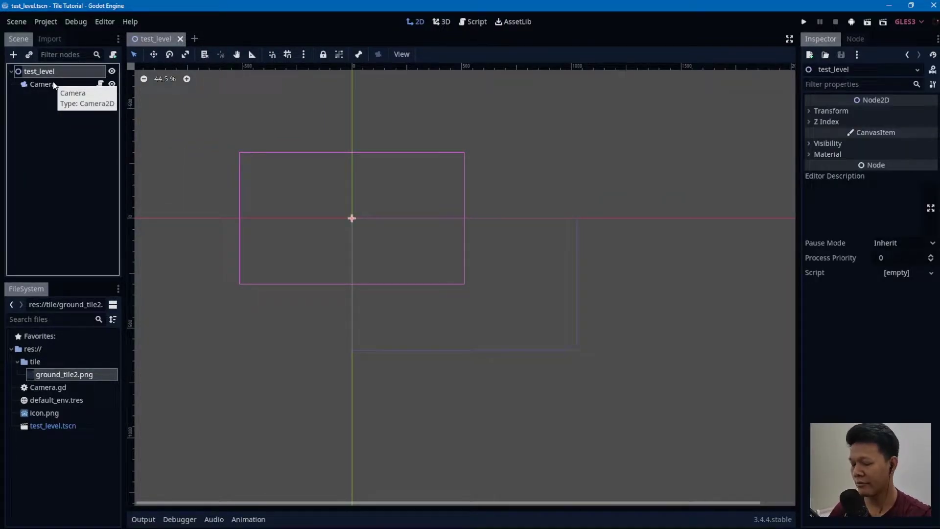
pyautogui.click(53, 84)
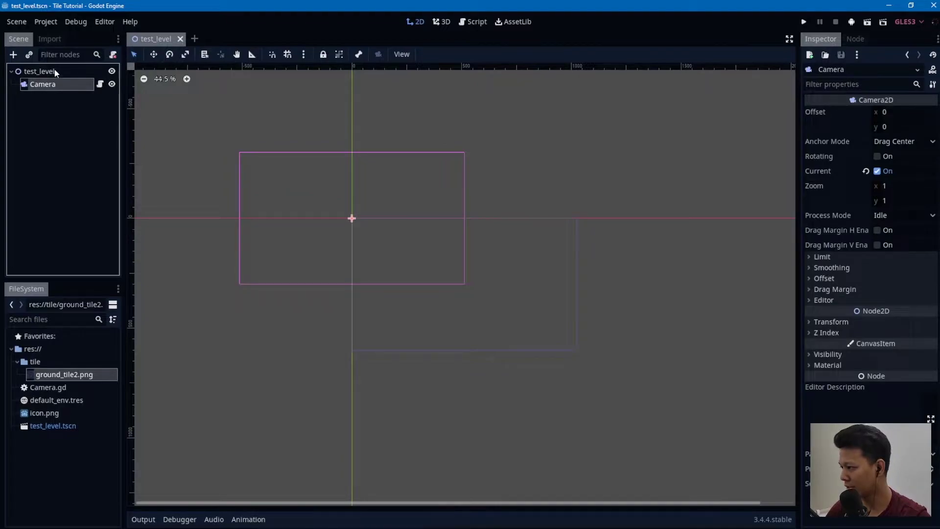
pyautogui.click(99, 83)
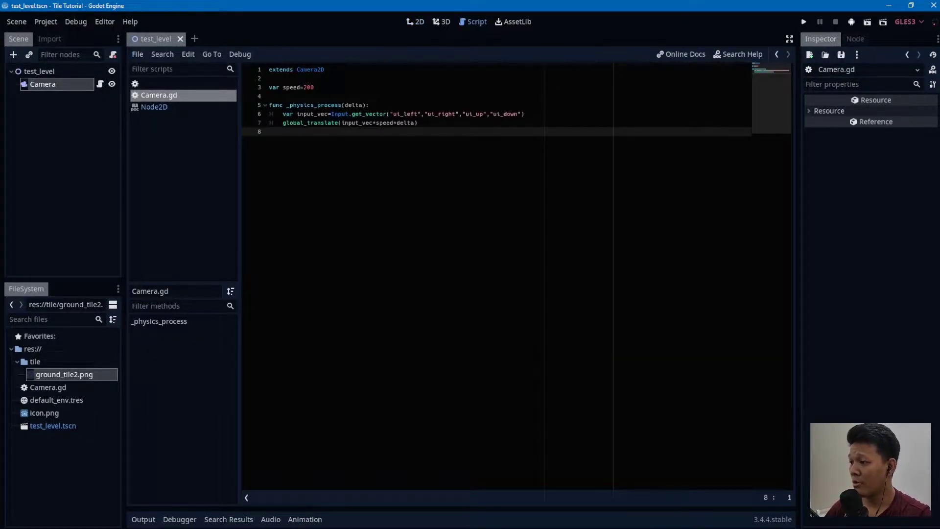
pyautogui.click(72, 82)
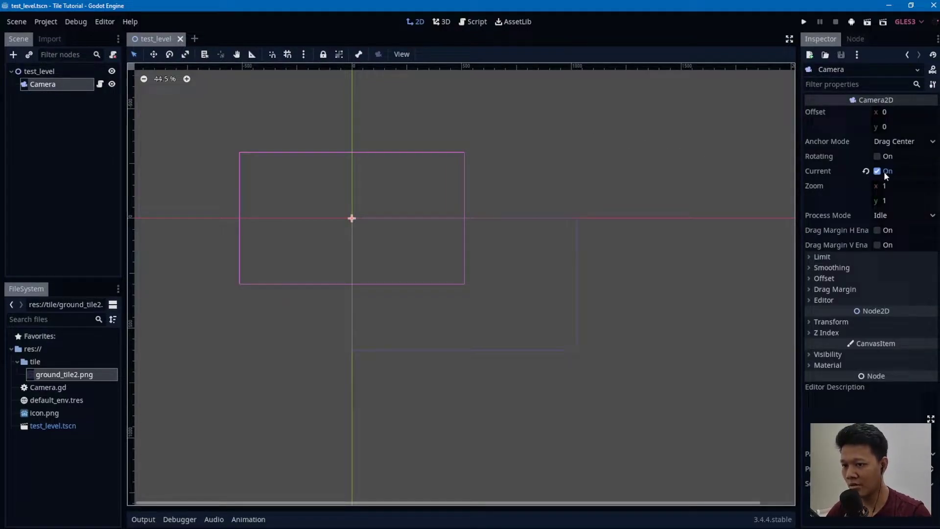
pyautogui.click(64, 145)
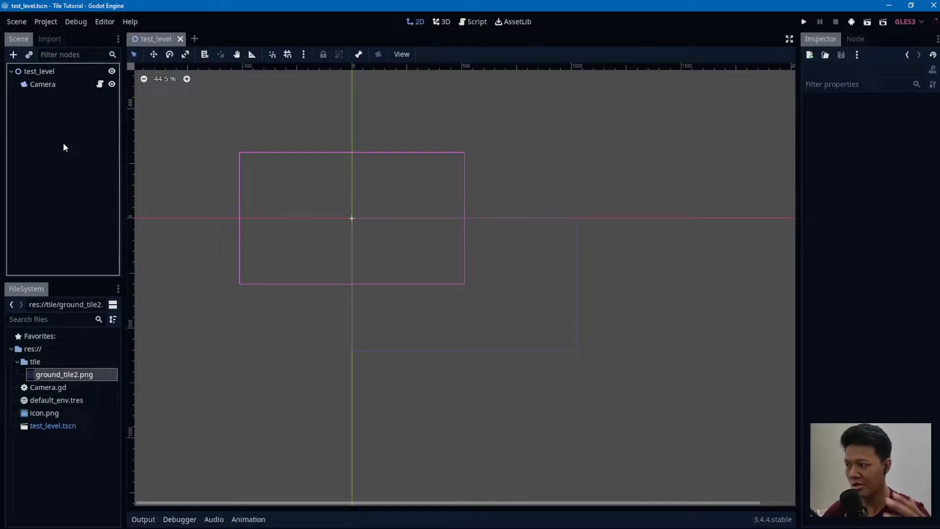
# Add a TileMap node as a child of the test_level root node.
pyautogui.click(66, 70)
pyautogui.hotkey('ctrl', 'a')
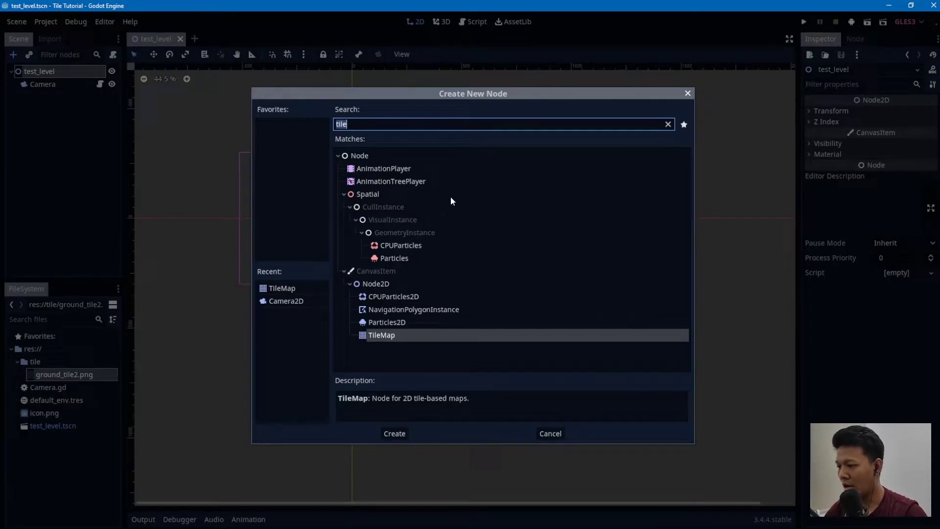
pyautogui.doubleClick(398, 334)
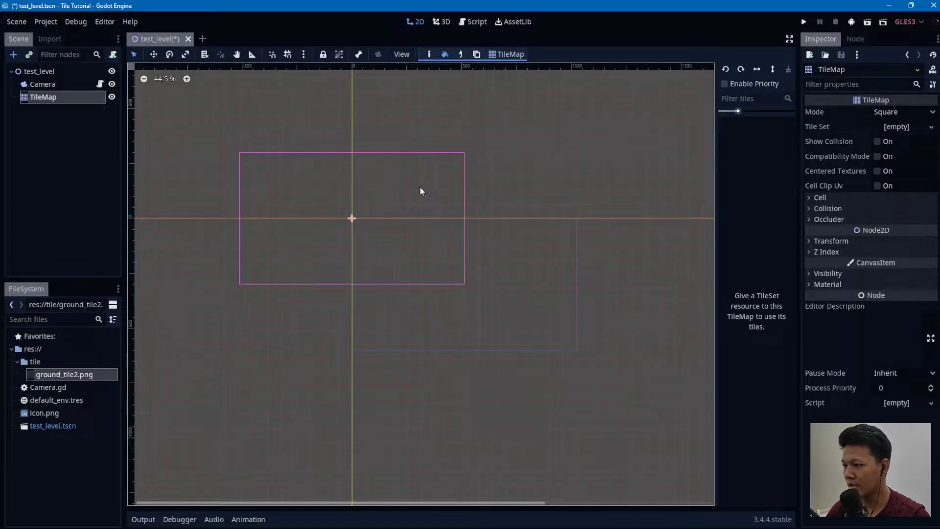
# Create a new TileSet resource for the TileMap and open it for editing.
pyautogui.click(905, 126)
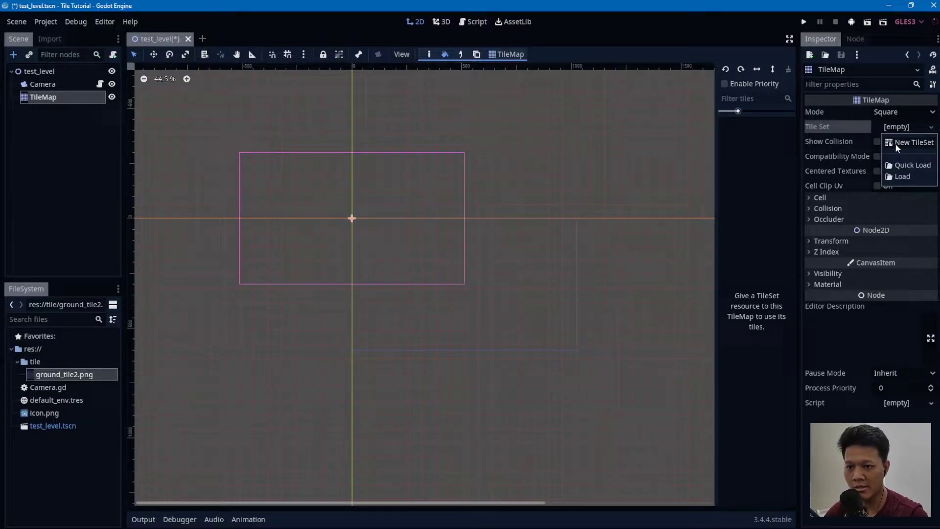
pyautogui.click(896, 142)
pyautogui.click(904, 127)
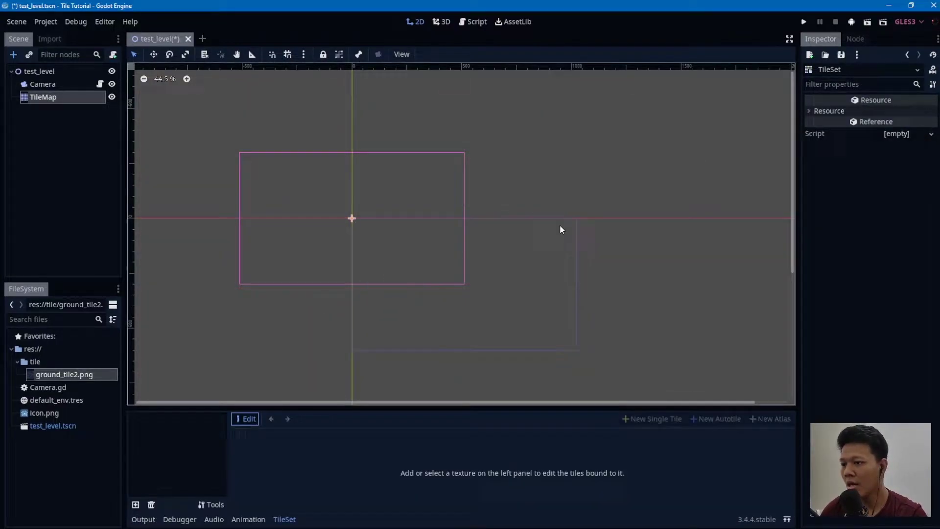
# Add ground_tile2.png to the TileSet, define a single tile region over its central square, and return to the TileMap.
pyautogui.moveTo(64, 378); pyautogui.dragTo(157, 425)
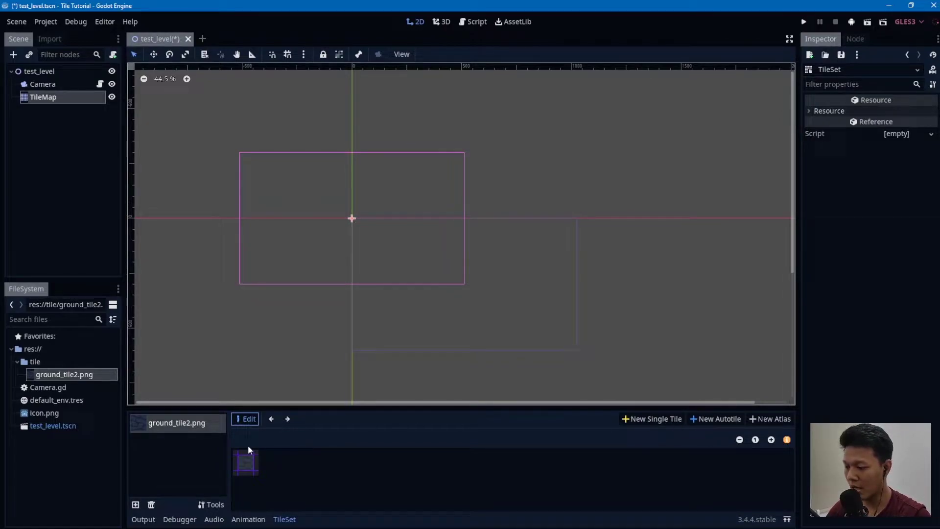
pyautogui.click(640, 420)
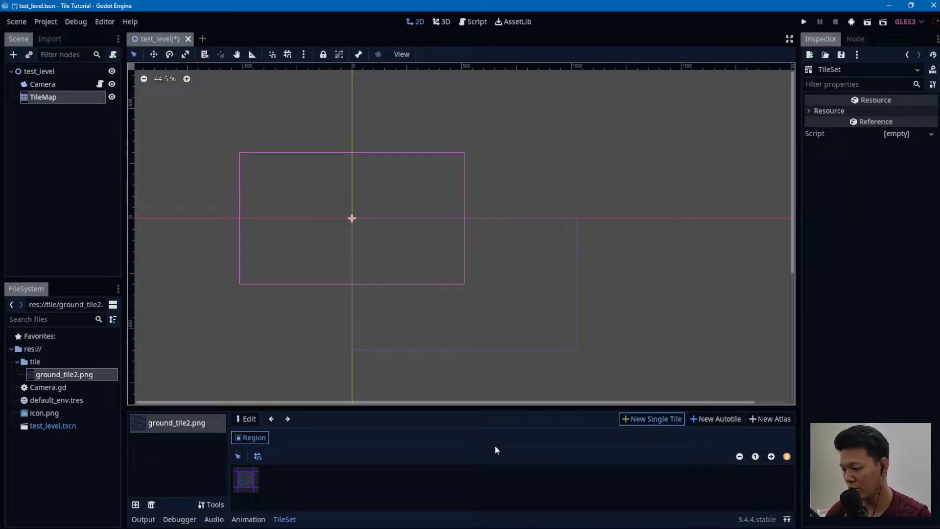
pyautogui.moveTo(239, 471); pyautogui.dragTo(252, 487)
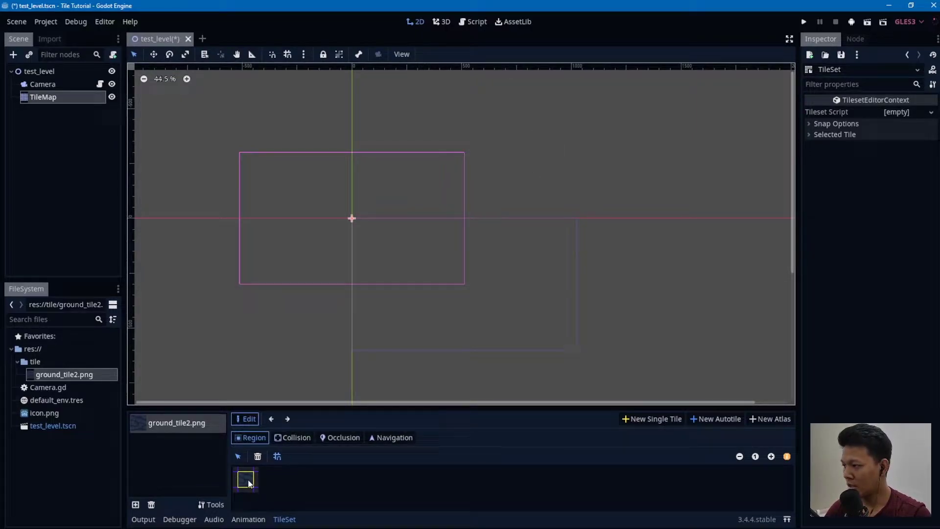
pyautogui.click(907, 54)
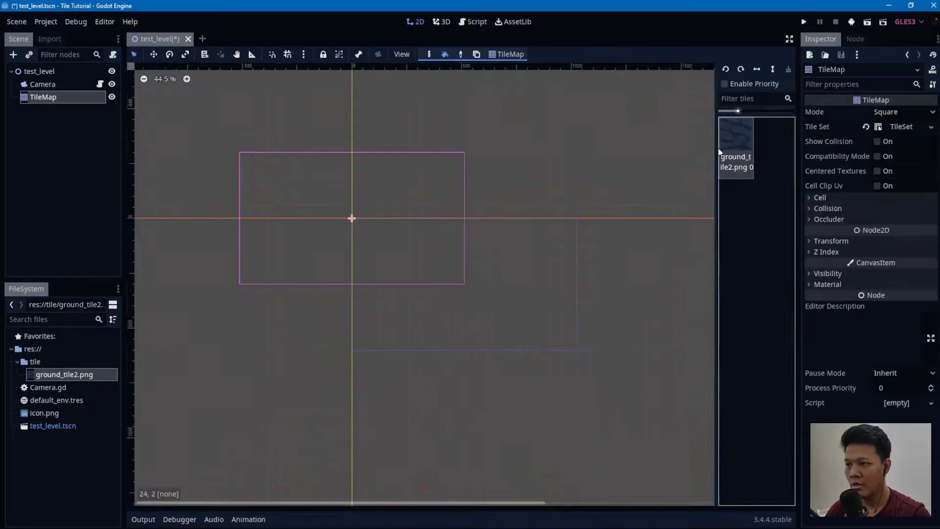
# Try painting a column of ground_tile2.png tiles down from the origin and erase the test tiles.
pyautogui.click(444, 54)
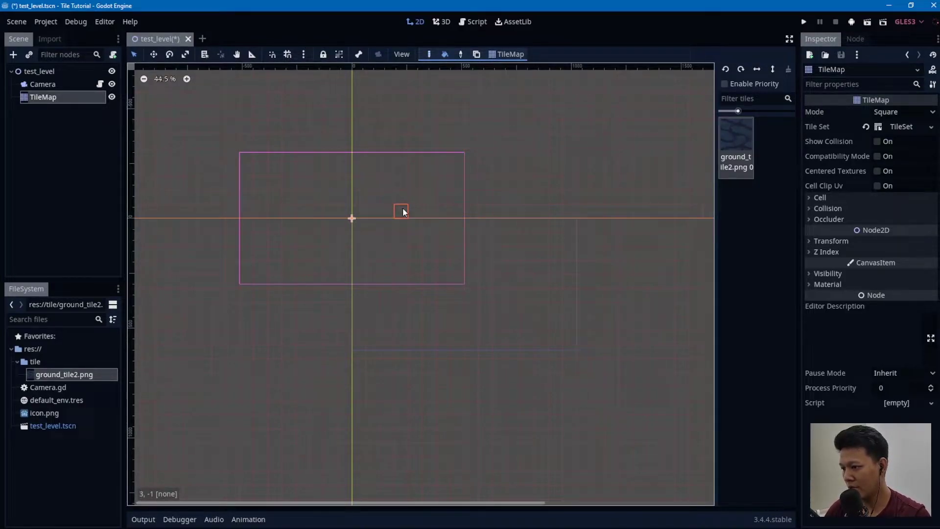
pyautogui.click(430, 54)
pyautogui.moveTo(361, 224); pyautogui.dragTo(371, 343)
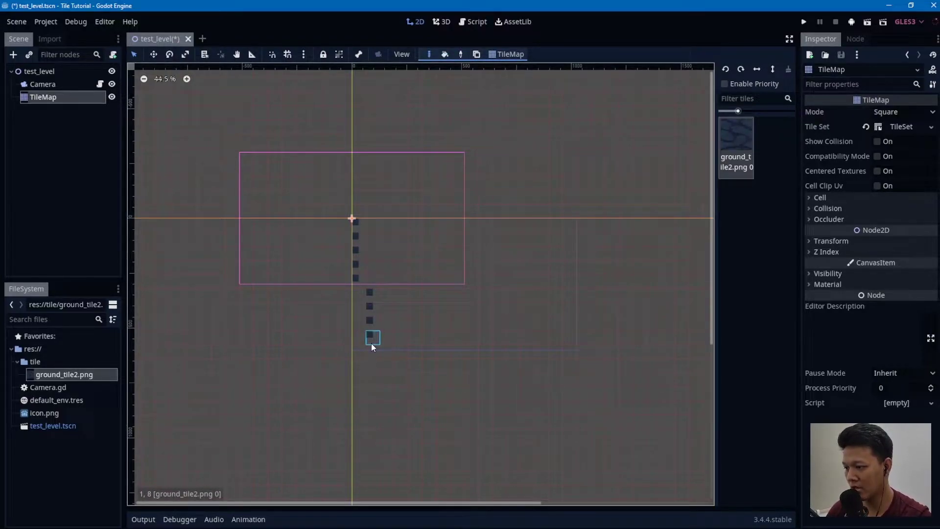
pyautogui.moveTo(376, 294)
pyautogui.mouseDown(button='right')
pyautogui.moveTo(368, 306)
pyautogui.moveTo(359, 296)
pyautogui.mouseUp(button='right')
pyautogui.moveTo(359, 296); pyautogui.dragTo(359, 343)
pyautogui.moveTo(360, 343); pyautogui.dragTo(352, 218, button='right')
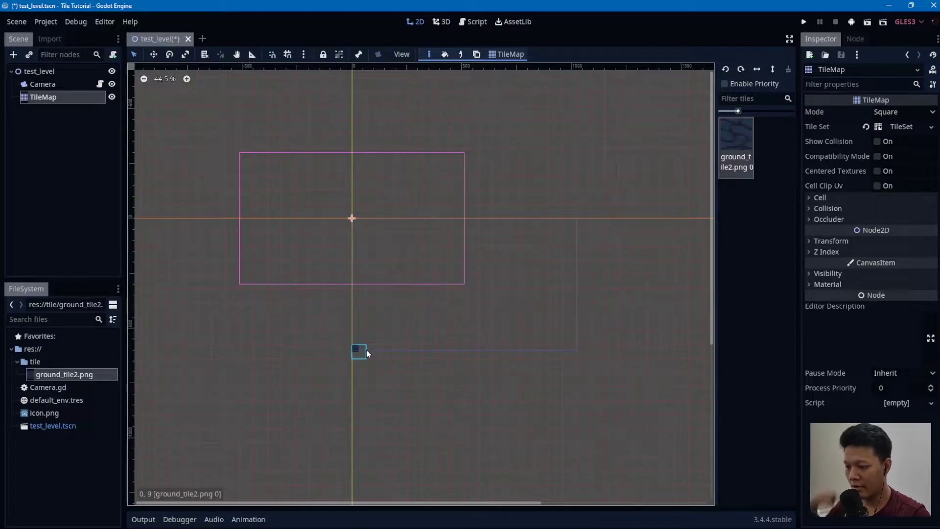
# Set the TileMap's cell size to 32 by 32.
pyautogui.scroll(4, 374, 260)
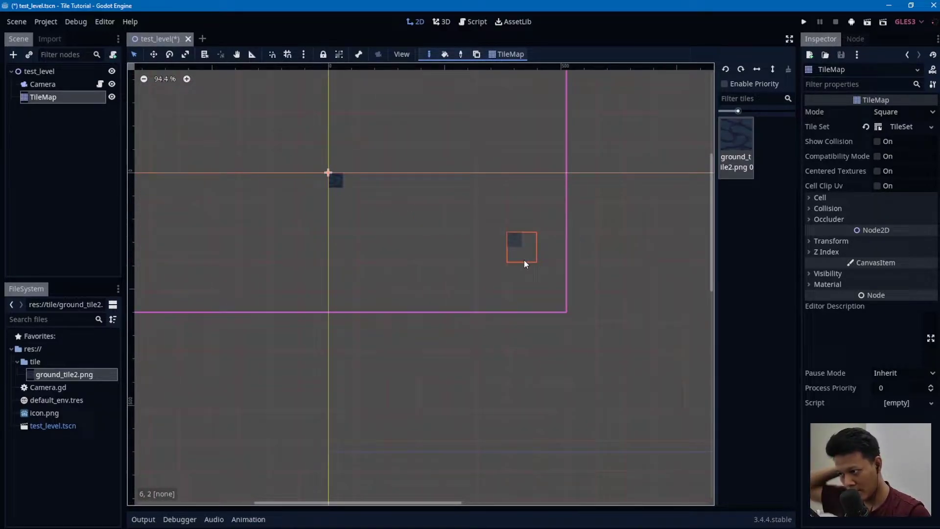
pyautogui.click(827, 198)
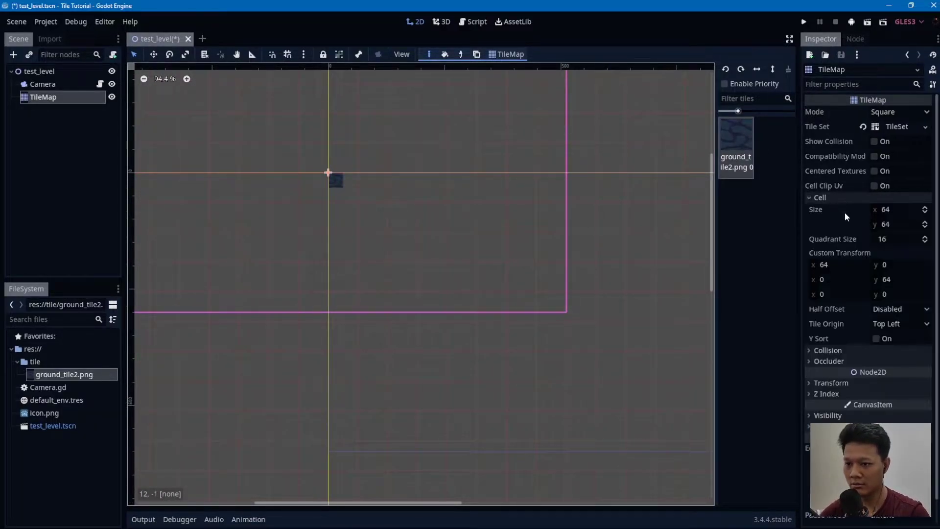
pyautogui.click(889, 213)
pyautogui.write('32')
pyautogui.press('Tab')
pyautogui.write('32')
pyautogui.press('Return')
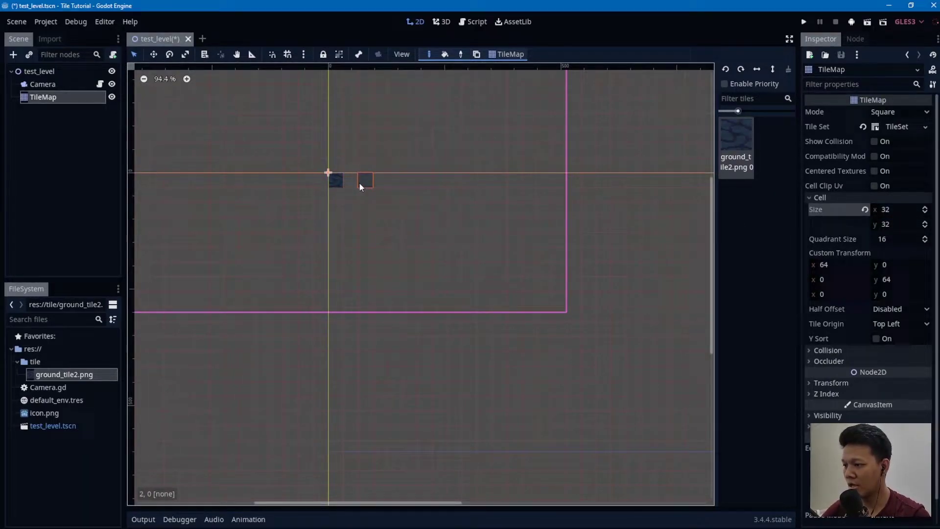
# Paint a closed rectangular outline of ground_tile2.png tiles from the origin along the edges of the blue viewport frame.
pyautogui.scroll(-1, 358, 184)
pyautogui.moveTo(351, 181)
pyautogui.mouseDown()
pyautogui.moveTo(590, 176)
pyautogui.moveTo(600, 194)
pyautogui.mouseUp()
pyautogui.scroll(-2, 592, 182)
pyautogui.rightClick(613, 196)
pyautogui.click(602, 206)
pyautogui.scroll(2, 582, 218)
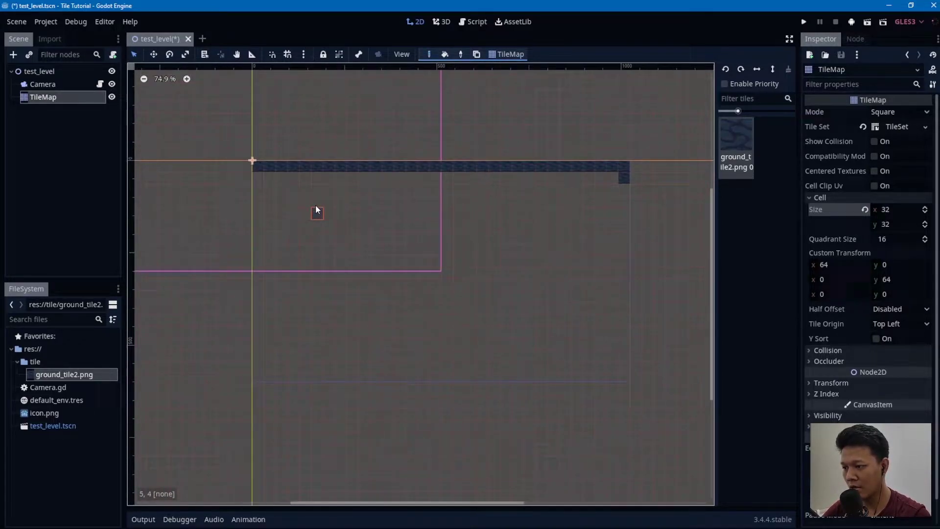
pyautogui.moveTo(261, 381)
pyautogui.mouseDown()
pyautogui.moveTo(601, 381)
pyautogui.moveTo(624, 345)
pyautogui.moveTo(624, 191)
pyautogui.mouseUp()
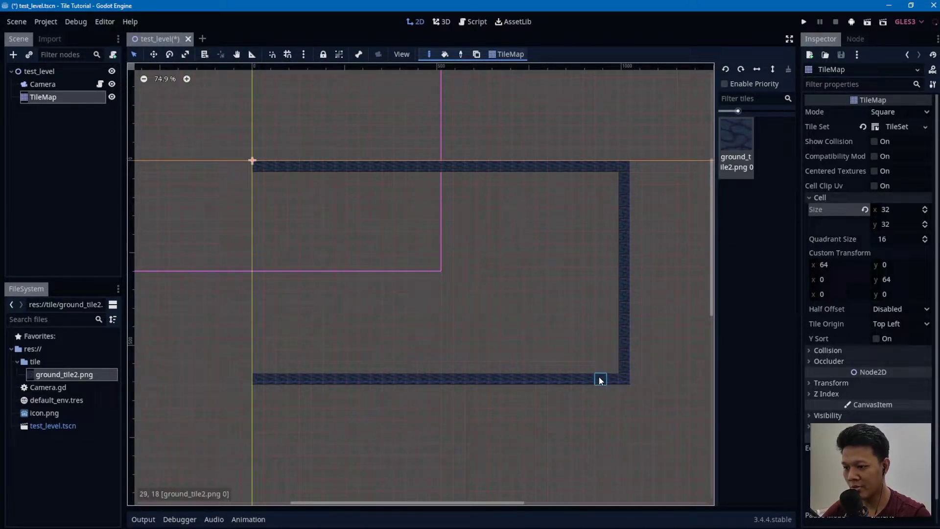
pyautogui.moveTo(261, 177)
pyautogui.mouseDown()
pyautogui.moveTo(248, 251)
pyautogui.moveTo(260, 346)
pyautogui.mouseUp()
pyautogui.moveTo(248, 285); pyautogui.dragTo(248, 237, button='right')
pyautogui.moveTo(260, 237); pyautogui.dragTo(264, 361)
# Bucket-fill the interior of the rectangular outline with ground tiles and save the test_level scene.
pyautogui.click(445, 54)
pyautogui.click(503, 214)
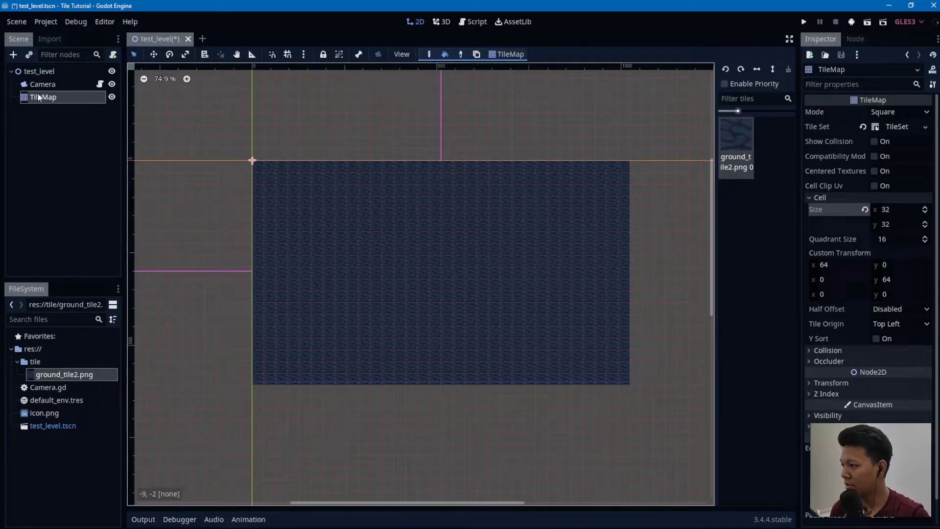
pyautogui.hotkey('ctrl', 's')
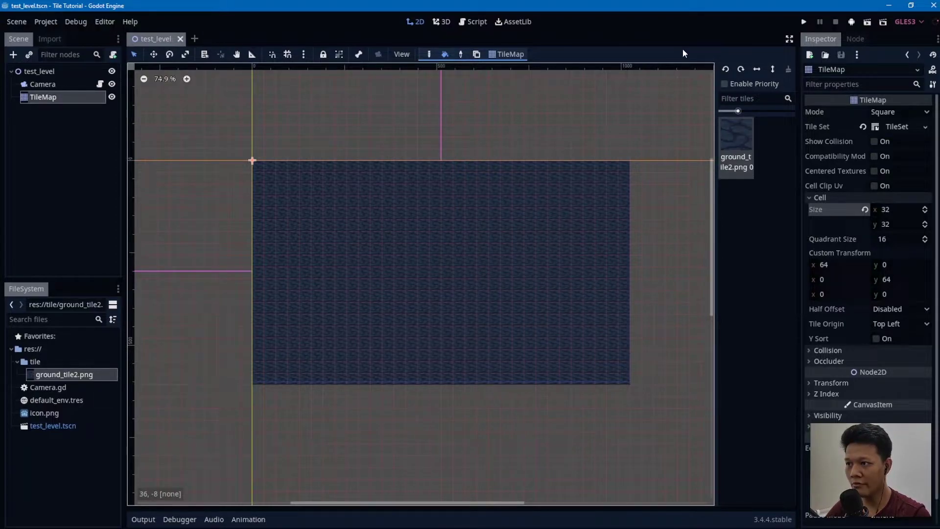
# Run the project, move the camera around to inspect the tiled ground in all directions, and close the game window.
pyautogui.press('F5')
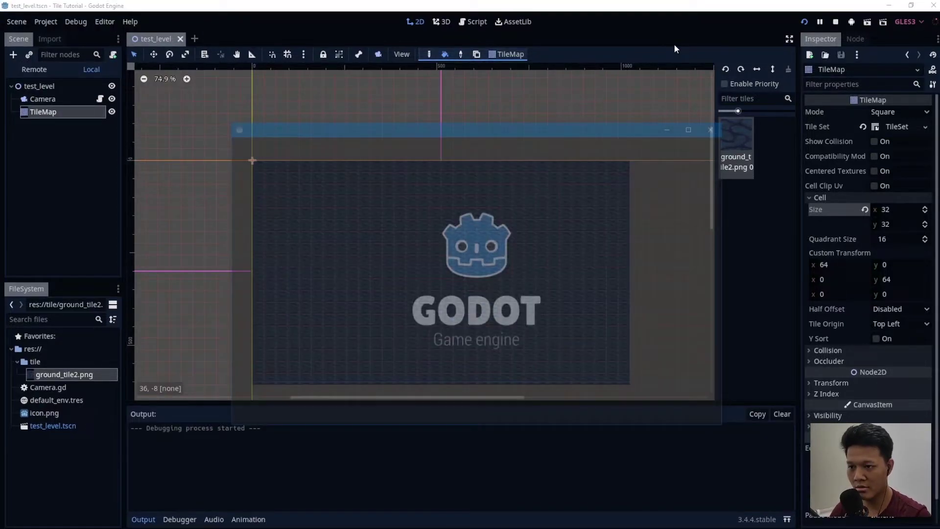
pyautogui.press('Down')
pyautogui.press('Right')
pyautogui.press('Right')
pyautogui.press('Down')
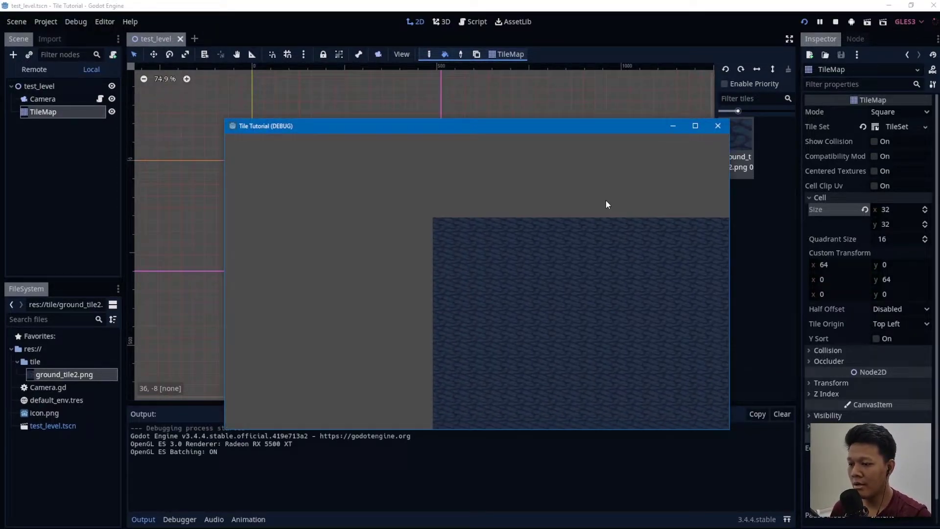
pyautogui.press('Right')
pyautogui.press('Down')
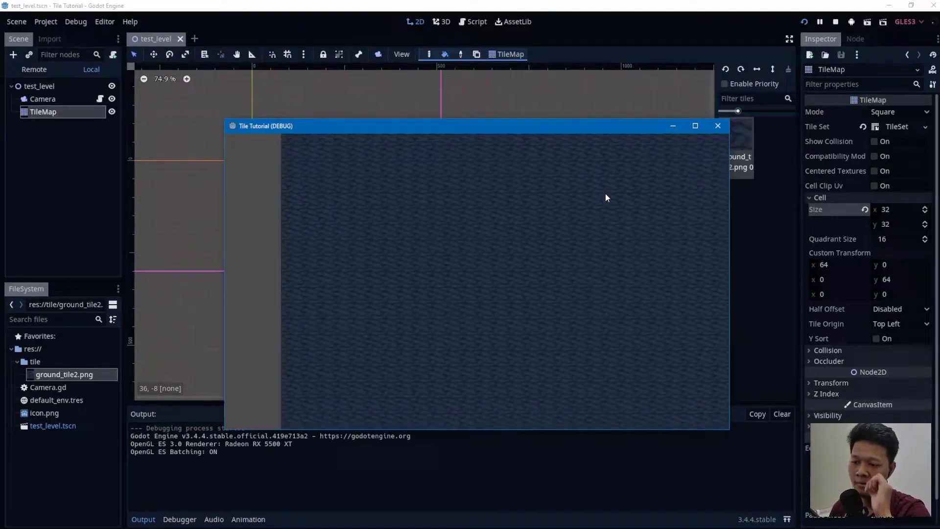
pyautogui.press('Left')
pyautogui.press('Up')
pyautogui.press('Left')
pyautogui.press('Up')
pyautogui.press('Down')
pyautogui.press('Right')
pyautogui.press('Left')
pyautogui.press('Up')
pyautogui.press('Down')
pyautogui.press('Right')
pyautogui.press('Left')
pyautogui.press('Up')
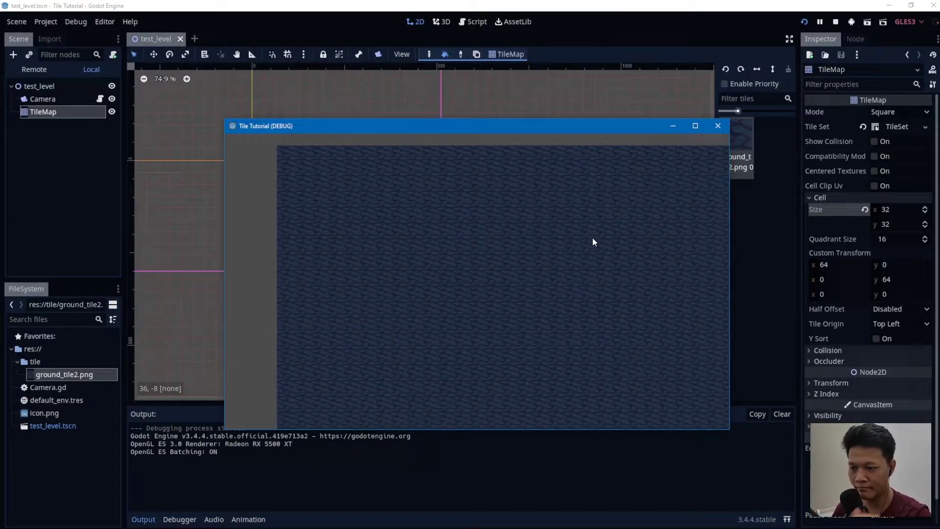
pyautogui.press('Up')
pyautogui.press('Right')
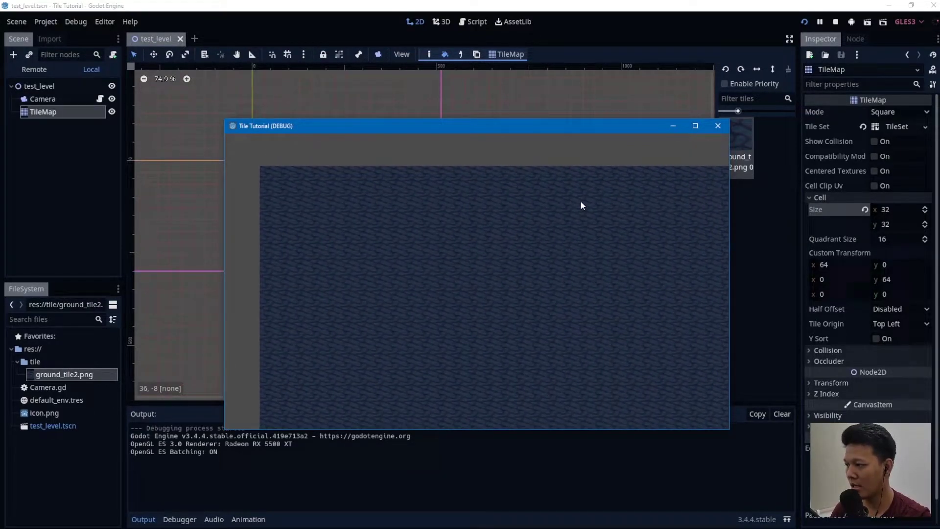
pyautogui.click(718, 125)
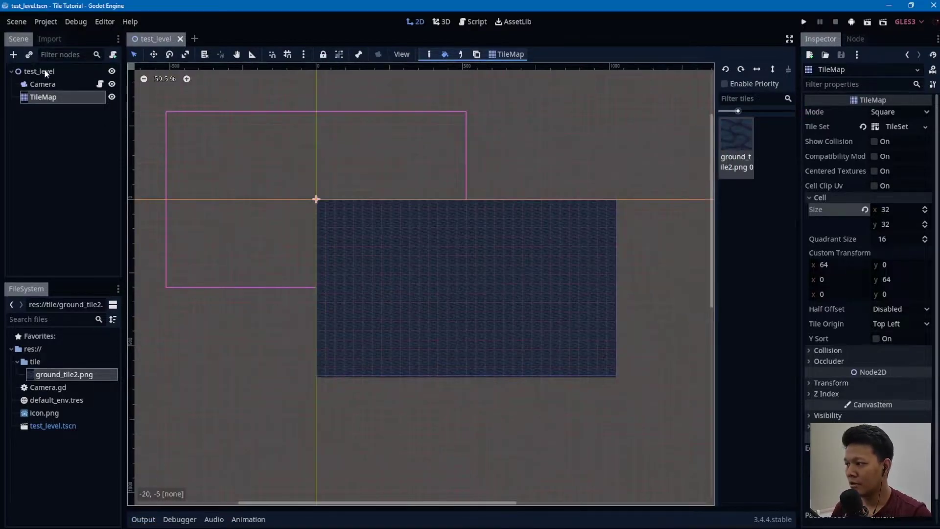
# Add a ParallaxBackground node as a child of the test_level root node.
pyautogui.click(46, 72)
pyautogui.hotkey('ctrl', 'a')
pyautogui.write('para')
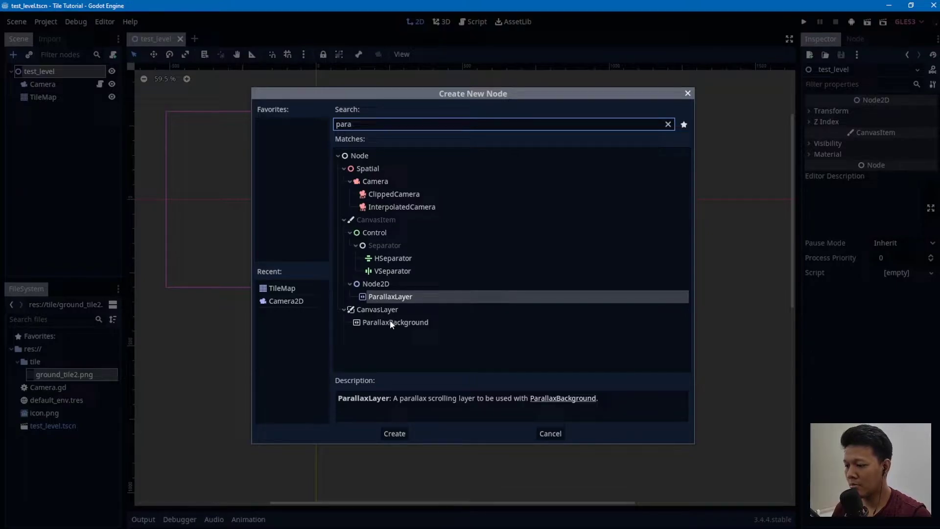
pyautogui.doubleClick(392, 323)
# Add a ParallaxLayer node as a child of the ParallaxBackground and select it.
pyautogui.click(48, 98)
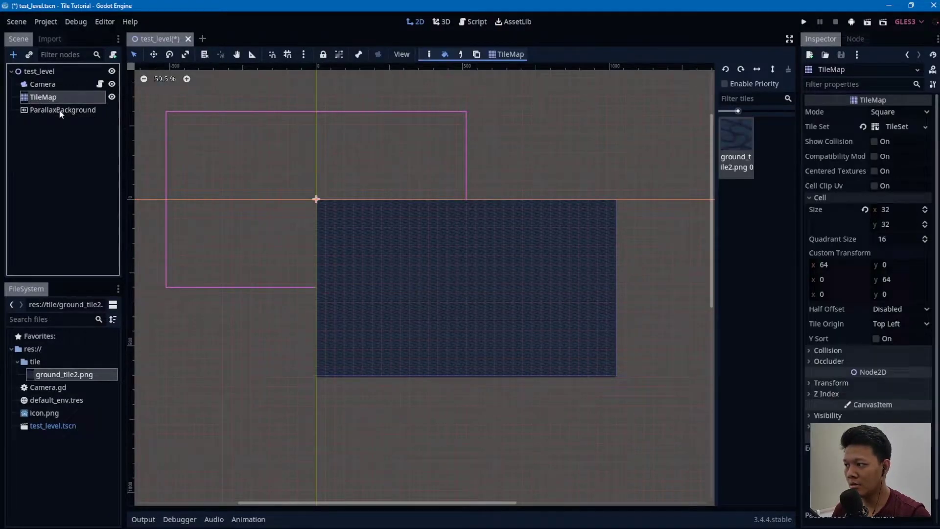
pyautogui.click(59, 110)
pyautogui.hotkey('ctrl', 'a')
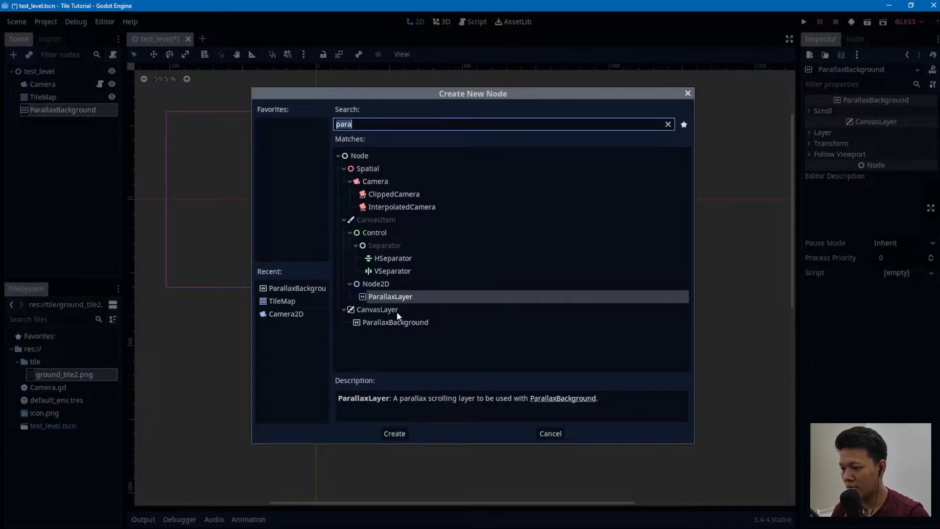
pyautogui.press('Return')
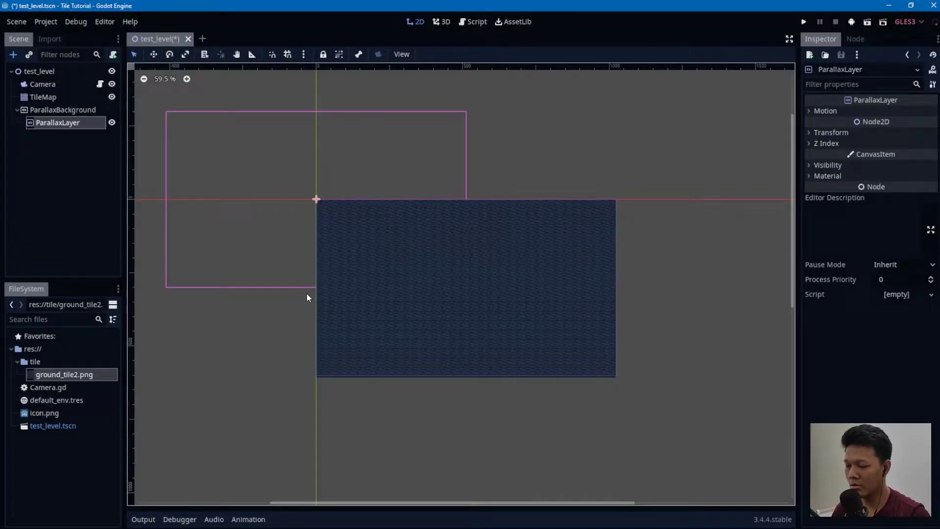
pyautogui.click(82, 122)
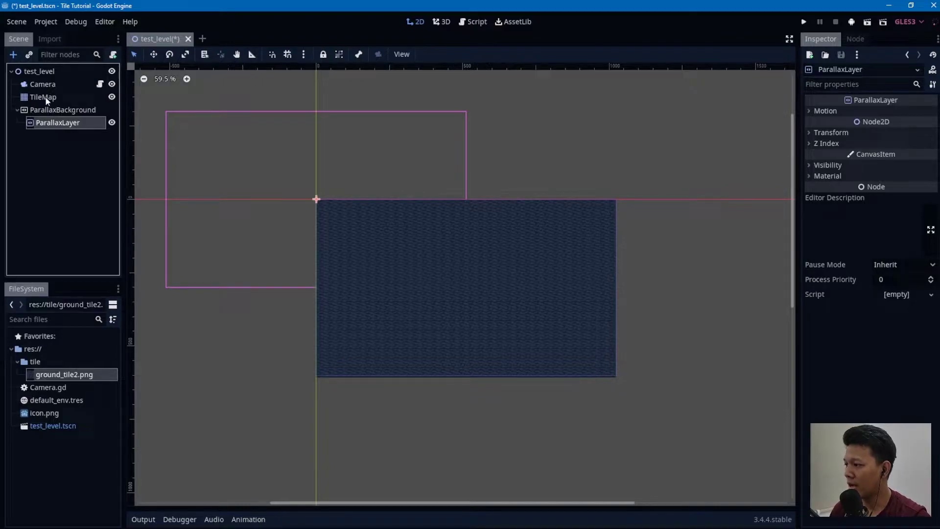
# Reparent the TileMap node under the ParallaxLayer and select it.
pyautogui.moveTo(42, 100)
pyautogui.mouseDown()
pyautogui.moveTo(53, 131)
pyautogui.moveTo(43, 125)
pyautogui.moveTo(55, 110)
pyautogui.mouseUp()
pyautogui.click(52, 123)
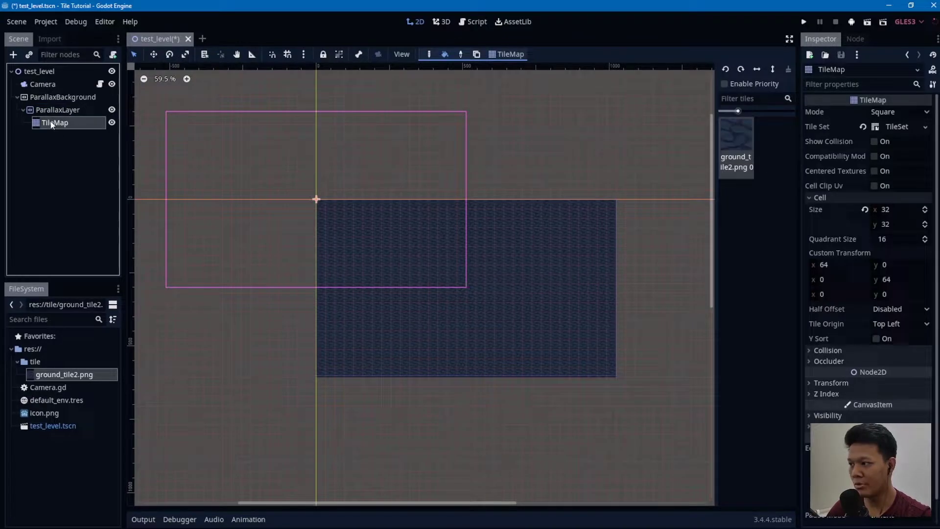
pyautogui.click(55, 110)
pyautogui.click(55, 123)
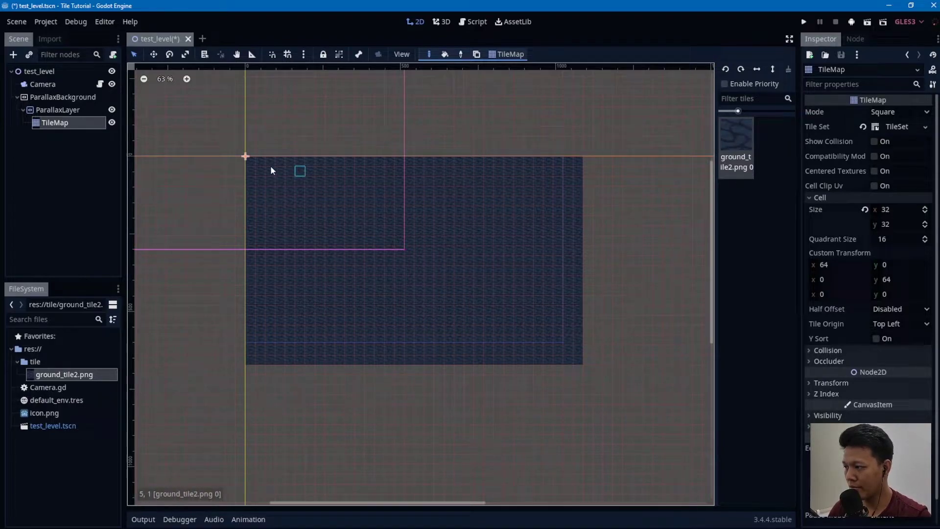
# Switch to the Windows Calculator, multiply 32 by 33 to get the tiled area's pixel width, and return to Godot.
pyautogui.press('super')
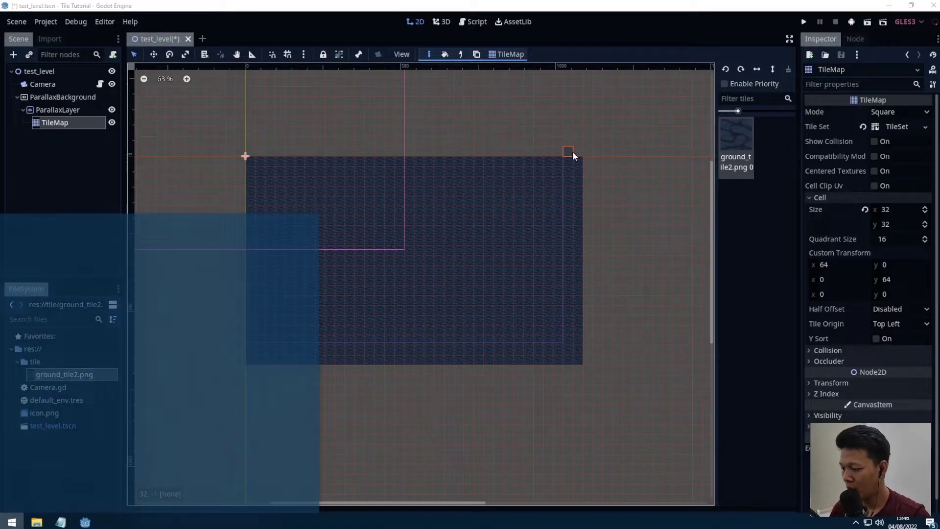
pyautogui.write('cal')
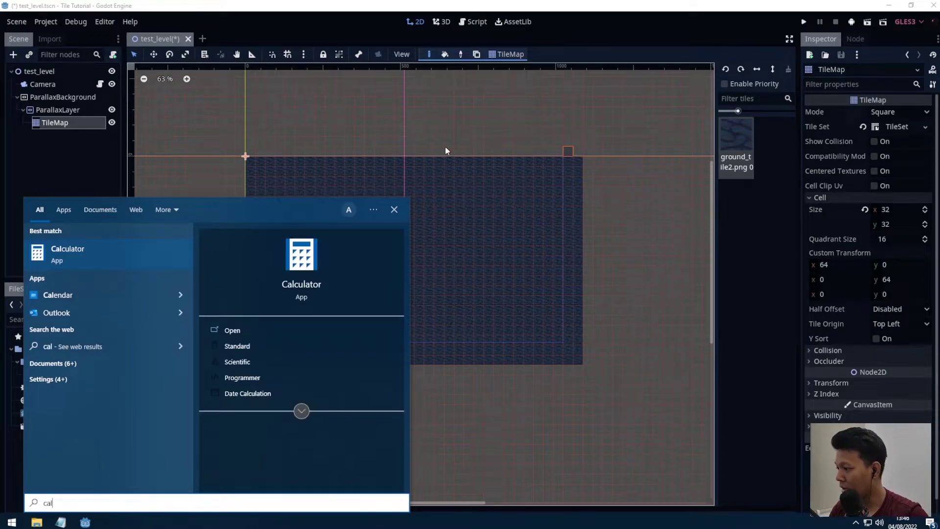
pyautogui.click(99, 254)
pyautogui.moveTo(567, 139); pyautogui.dragTo(694, 115)
pyautogui.click(251, 187)
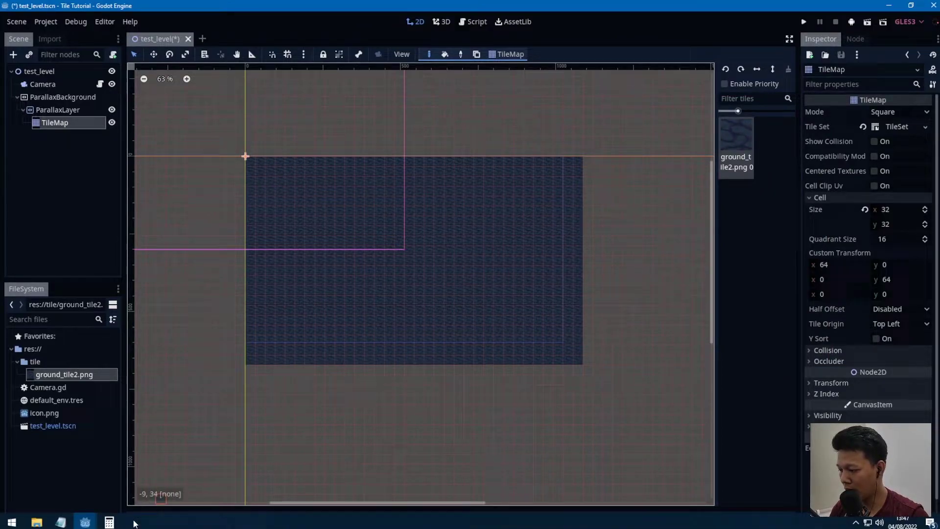
pyautogui.click(180, 520)
pyautogui.write('32*33')
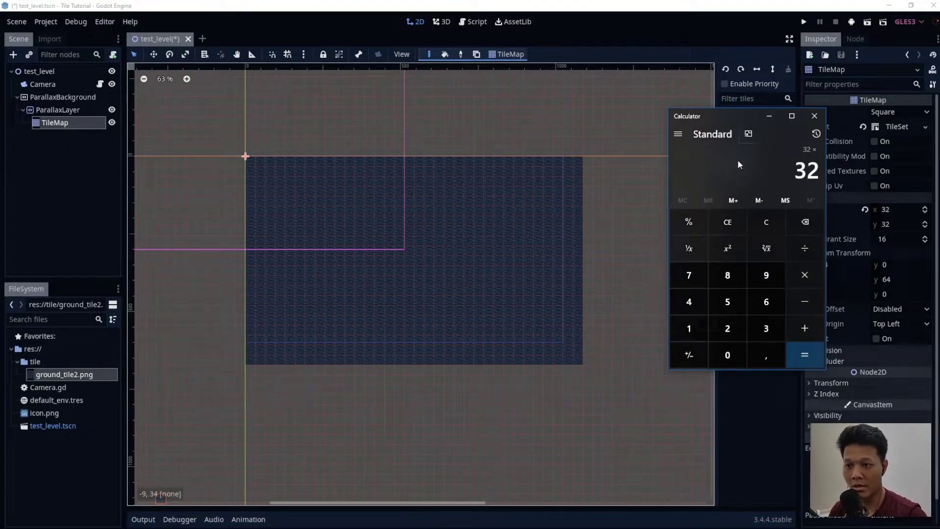
pyautogui.press('Return')
pyautogui.click(671, 5)
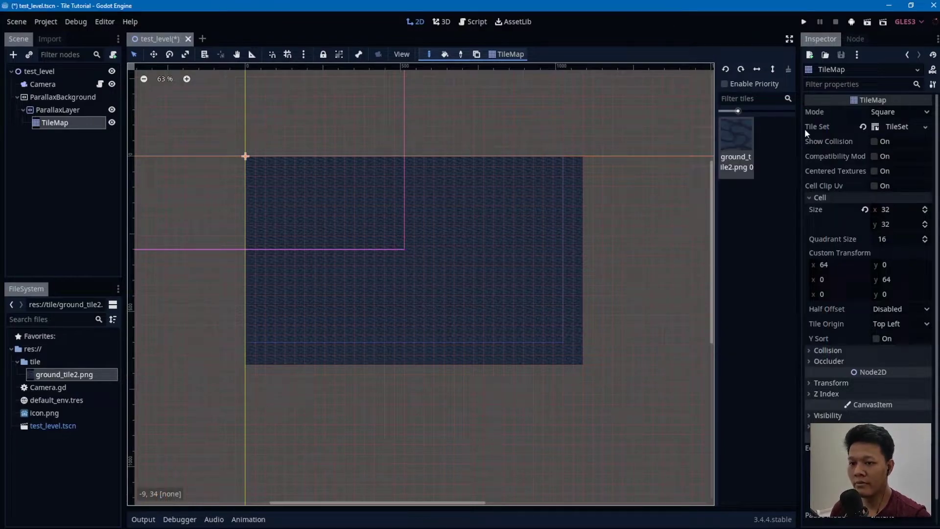
pyautogui.click(894, 210)
pyautogui.write('10')
pyautogui.doubleClick(893, 210)
pyautogui.write('32')
pyautogui.press('Return')
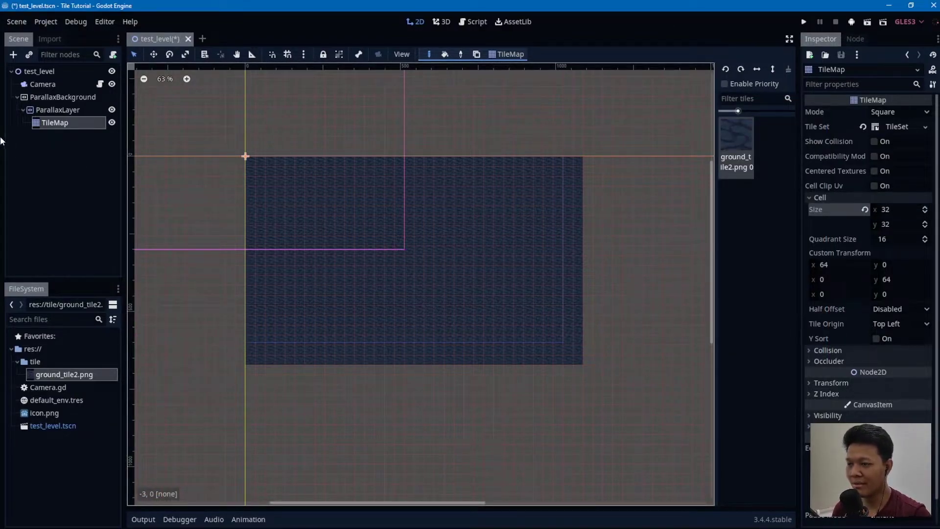
# Set the ParallaxLayer's horizontal motion mirroring to 1056.
pyautogui.click(49, 110)
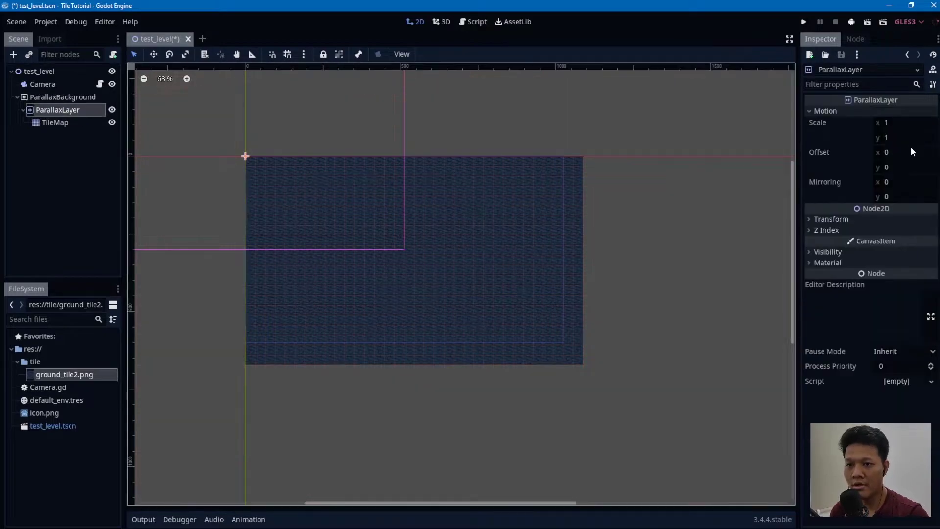
pyautogui.click(895, 184)
pyautogui.write('1056')
pyautogui.click(889, 195)
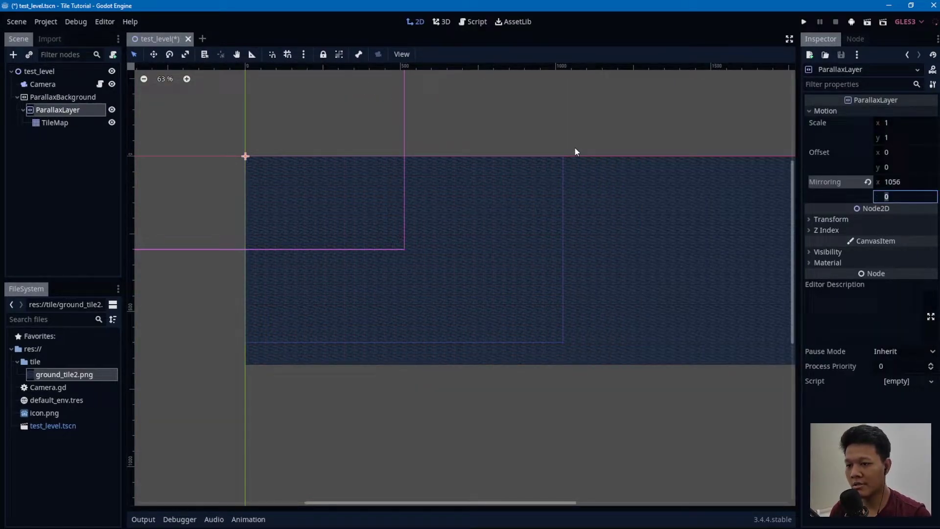
# Check the TileMap's row coordinates and set the ParallaxLayer's vertical motion mirroring to 640.
pyautogui.click(277, 122)
pyautogui.click(55, 122)
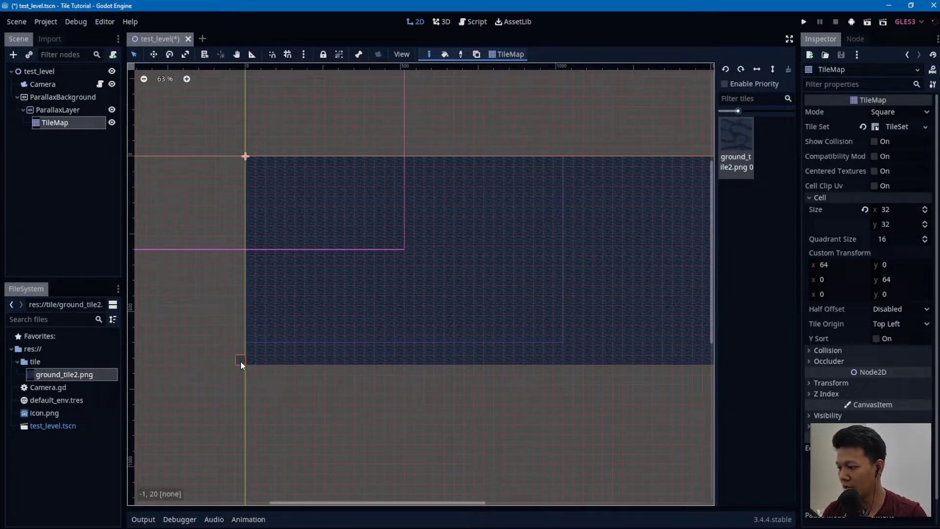
pyautogui.click(54, 122)
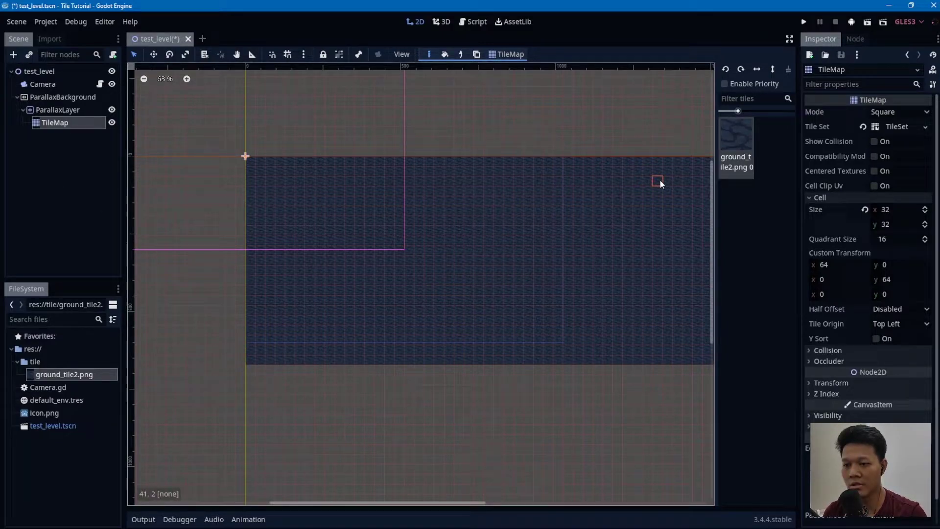
pyautogui.click(69, 111)
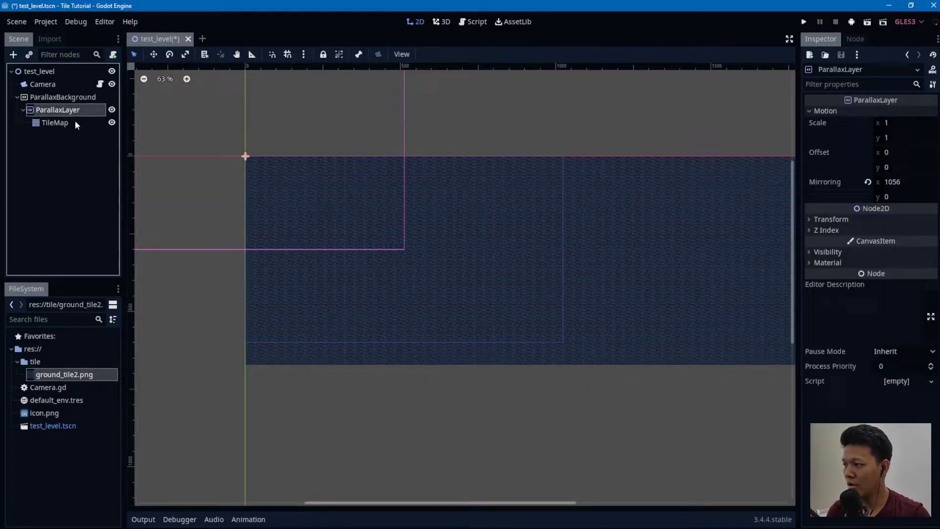
pyautogui.click(887, 196)
pyautogui.write('640')
pyautogui.click(598, 125)
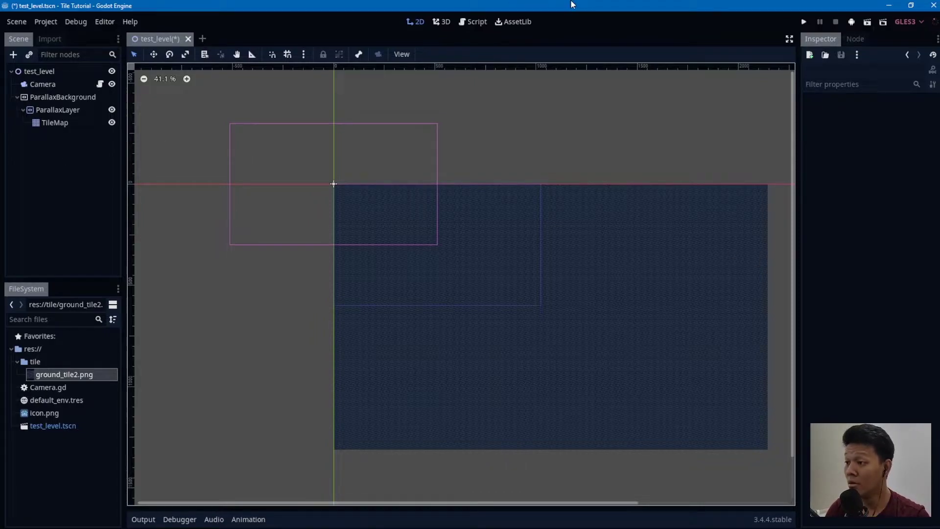
# Run the project to check how the ground repeats as the camera moves, and close the game window.
pyautogui.press('F5')
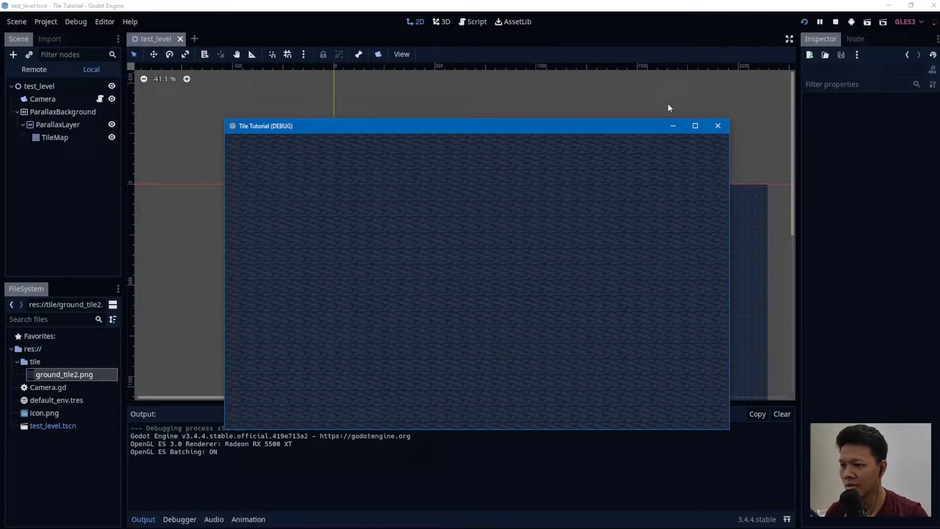
pyautogui.click(718, 126)
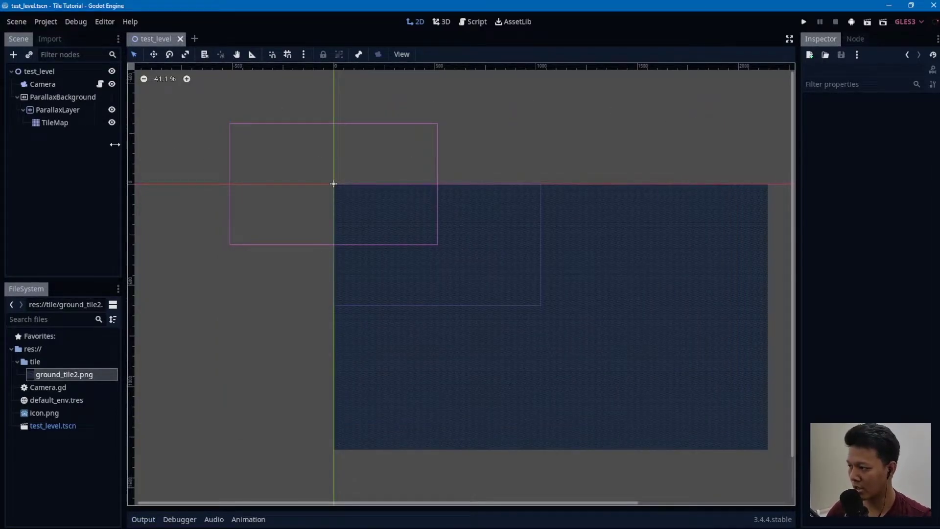
# Duplicate the ParallaxLayer together with its TileMap inside the ParallaxBackground and expand the original layer in the scene tree.
pyautogui.click(23, 110)
pyautogui.click(55, 110)
pyautogui.click(55, 101)
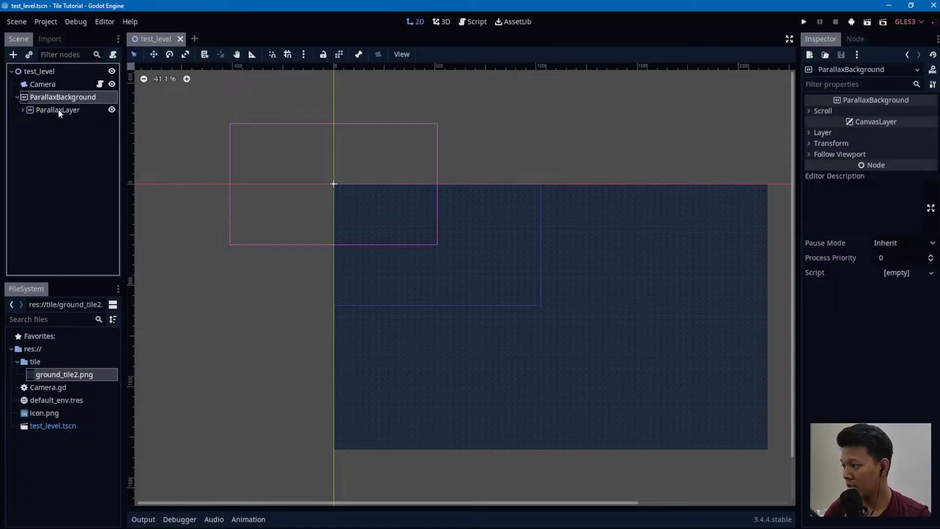
pyautogui.click(583, 132)
pyautogui.scroll(3, 505, 218)
pyautogui.scroll(-2, 515, 220)
pyautogui.scroll(1, 539, 259)
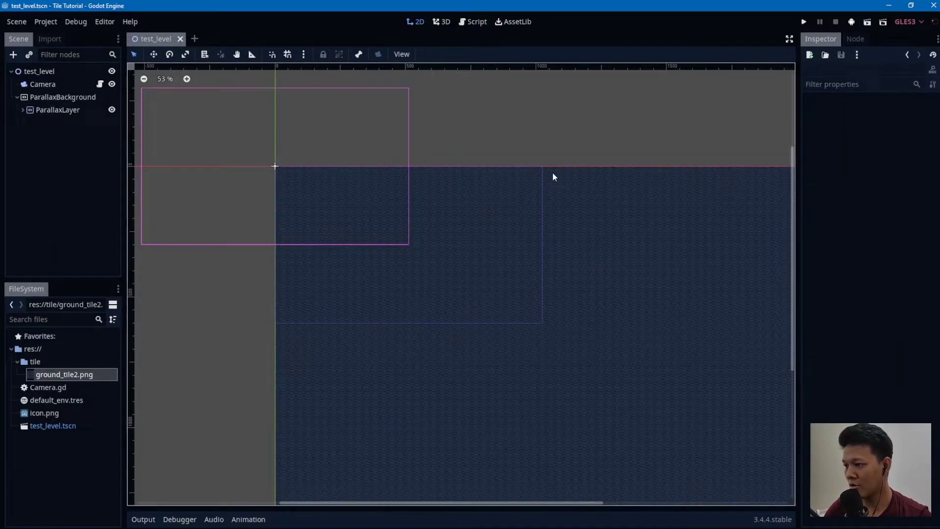
pyautogui.click(64, 111)
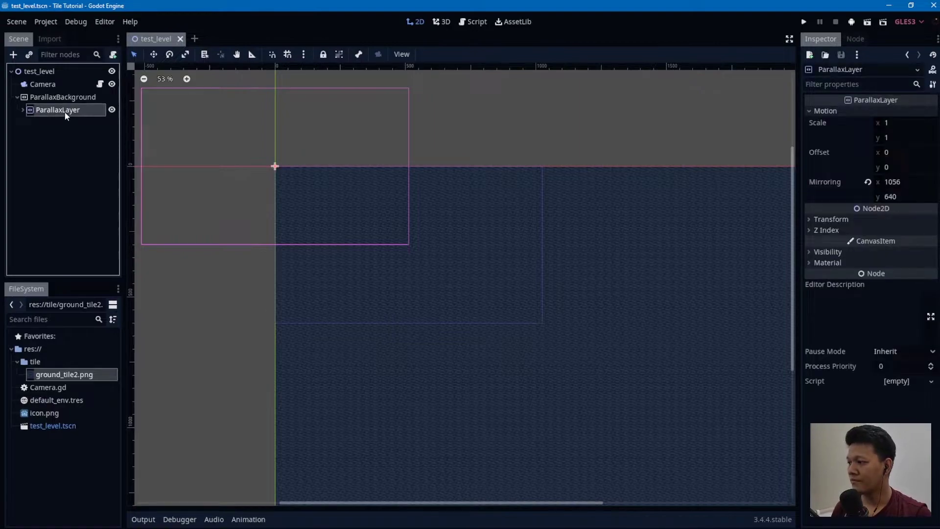
pyautogui.hotkey('ctrl', 'd')
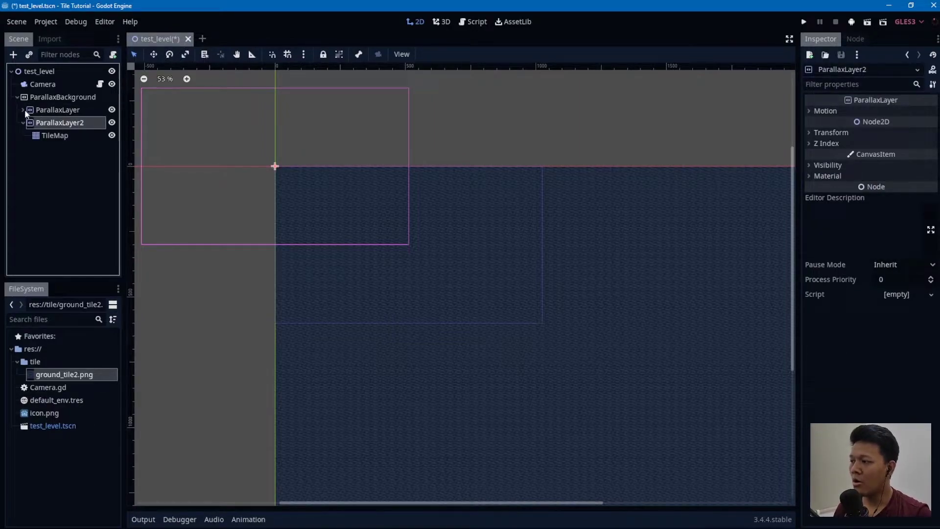
pyautogui.click(23, 110)
# Try a horizontal motion scale of 0.8 on the original ParallaxLayer and set it back to 1.
pyautogui.click(71, 110)
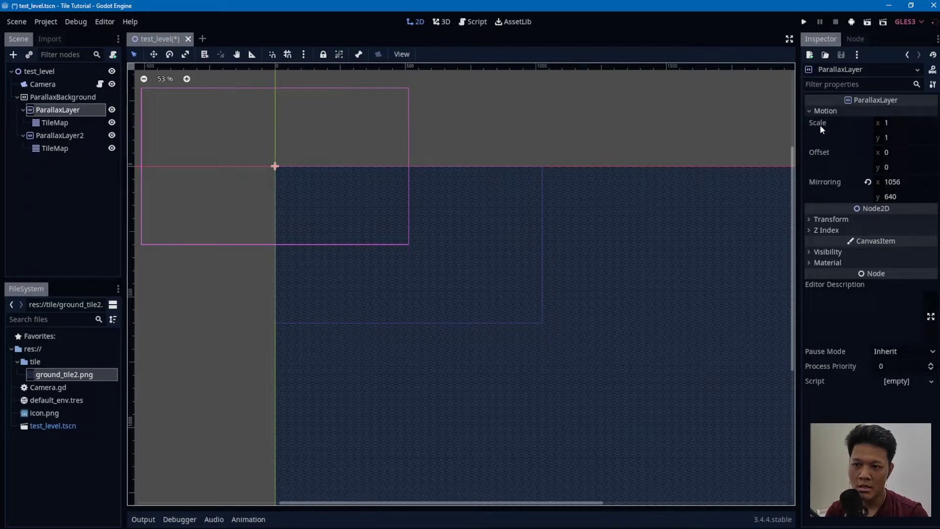
pyautogui.click(902, 123)
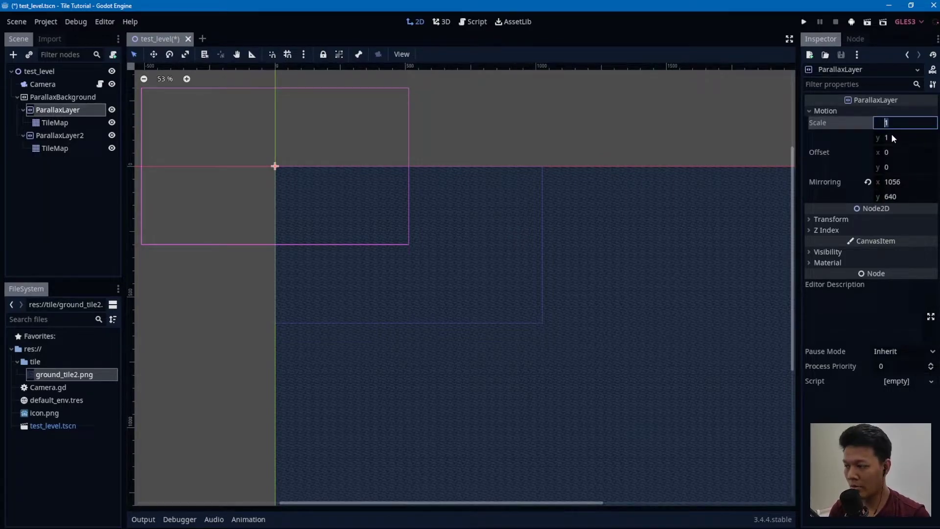
pyautogui.write('0.8')
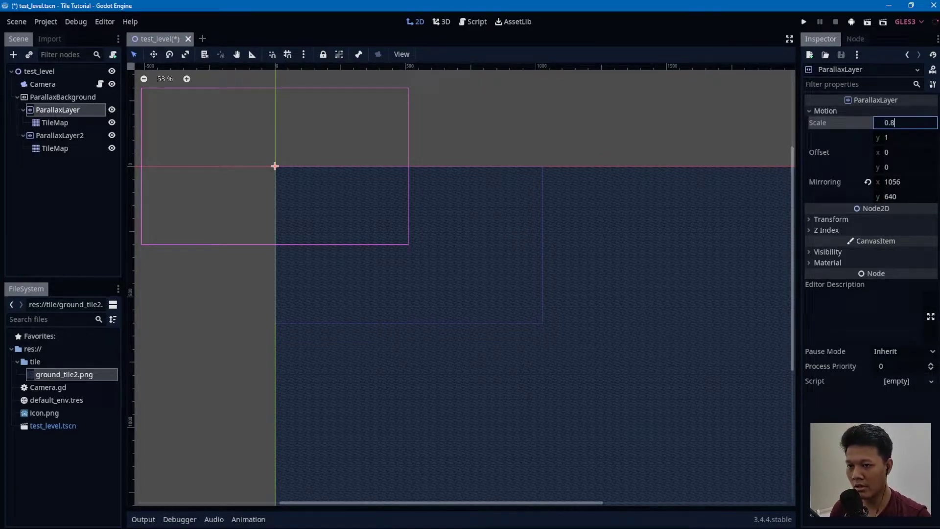
pyautogui.click(683, 126)
pyautogui.click(62, 113)
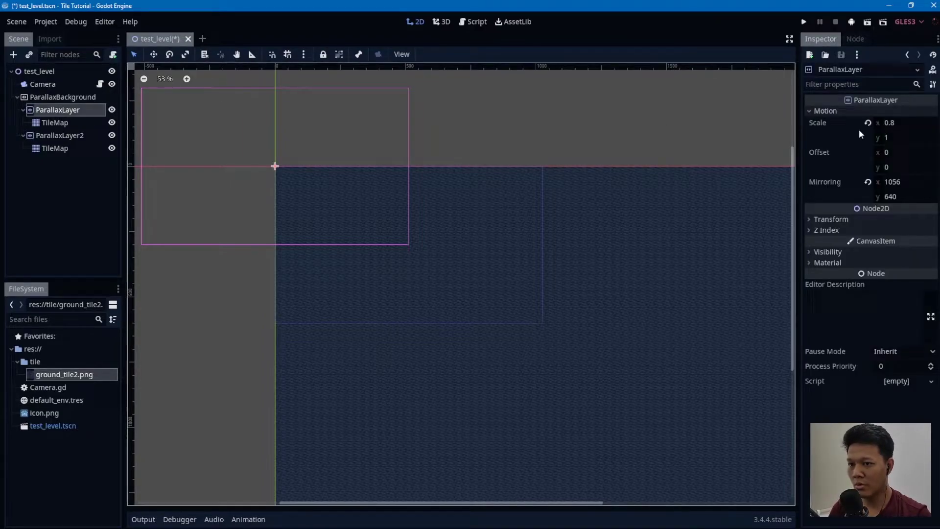
pyautogui.click(902, 123)
pyautogui.write('1')
pyautogui.press('Return')
# Delete the TileMap from ParallaxLayer2, keeping the layer itself selected.
pyautogui.click(60, 150)
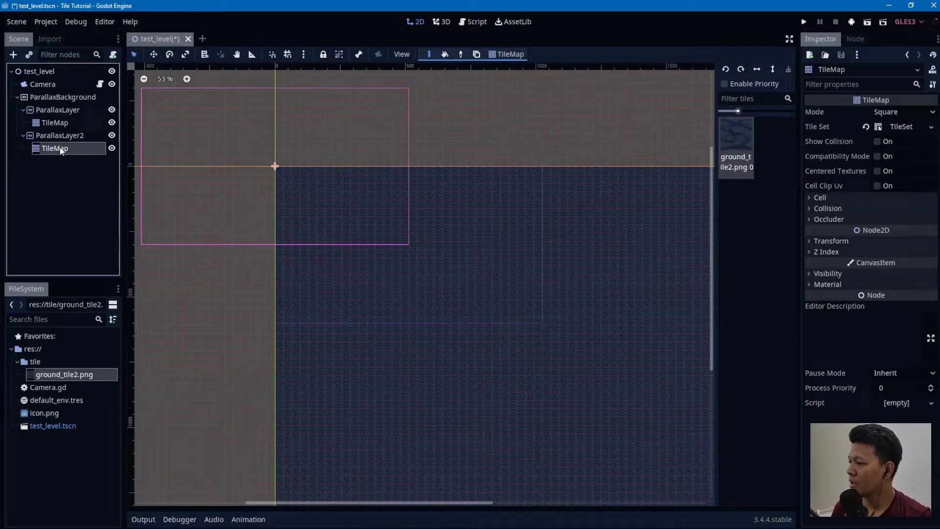
pyautogui.press('Delete')
pyautogui.click(77, 137)
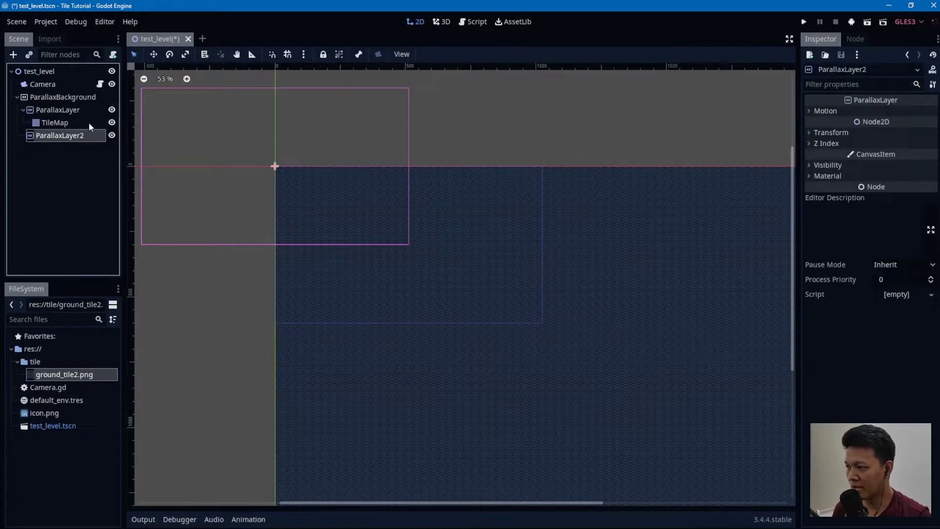
# Add a ColorRect as a child of ParallaxLayer2 and resize it to cover the first tiled ground area from the origin.
pyautogui.click(75, 135)
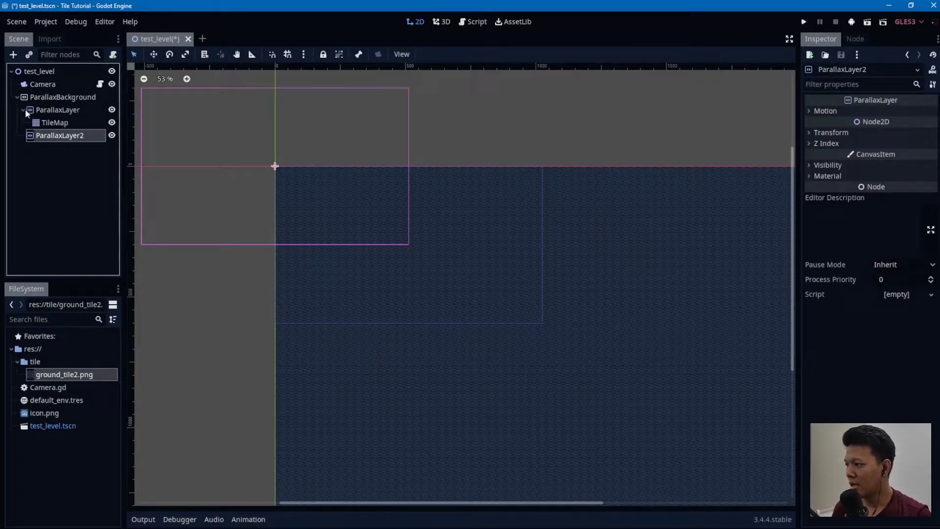
pyautogui.hotkey('ctrl', 'a')
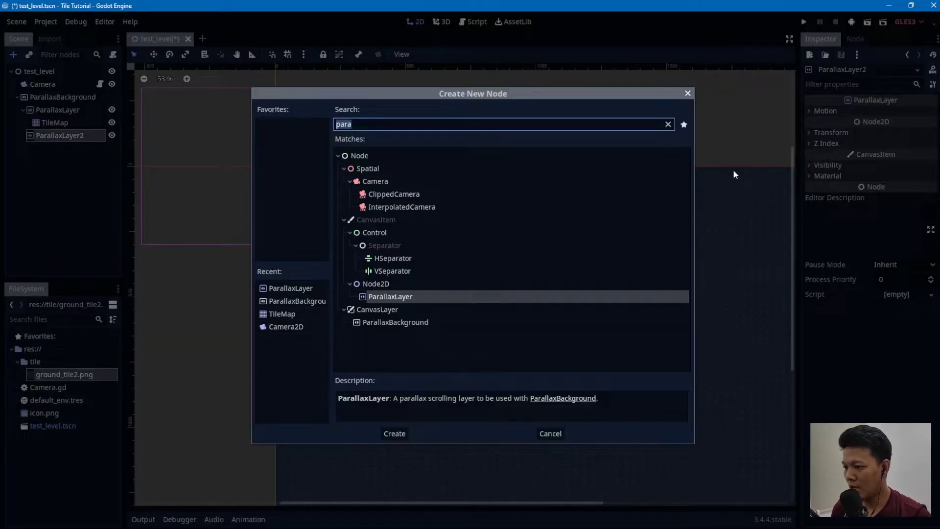
pyautogui.write('textu')
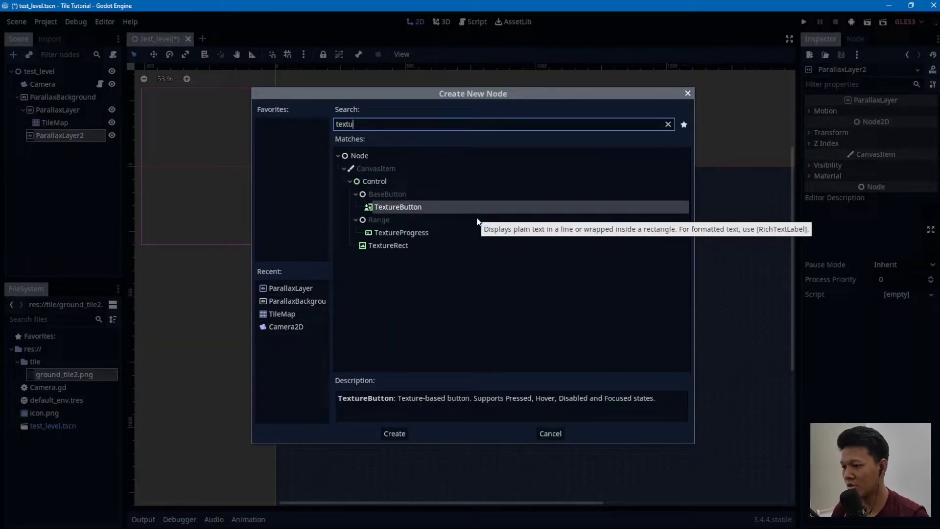
pyautogui.write('colo')
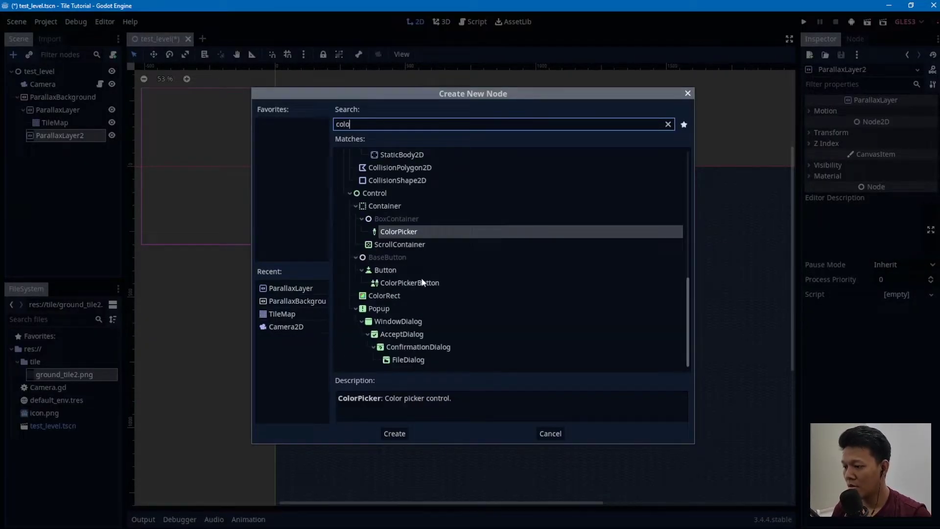
pyautogui.doubleClick(377, 298)
pyautogui.moveTo(288, 180); pyautogui.dragTo(552, 335)
# Reset ParallaxLayer2's motion mirroring to its default and select its ColorRect child.
pyautogui.click(57, 137)
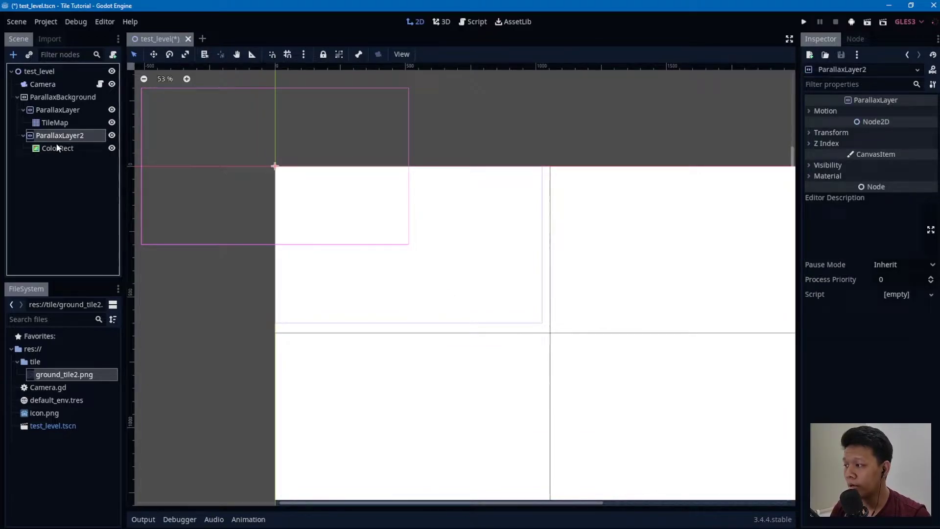
pyautogui.click(57, 149)
pyautogui.click(836, 136)
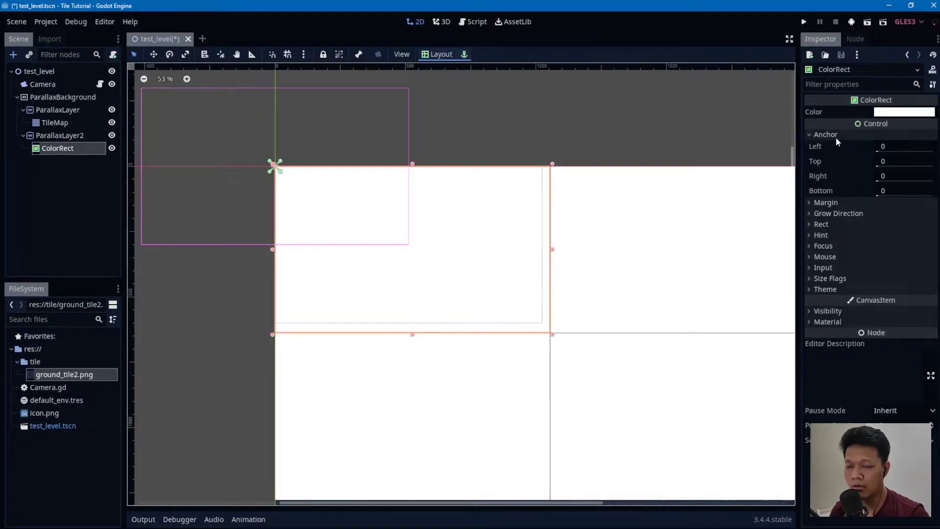
pyautogui.click(836, 136)
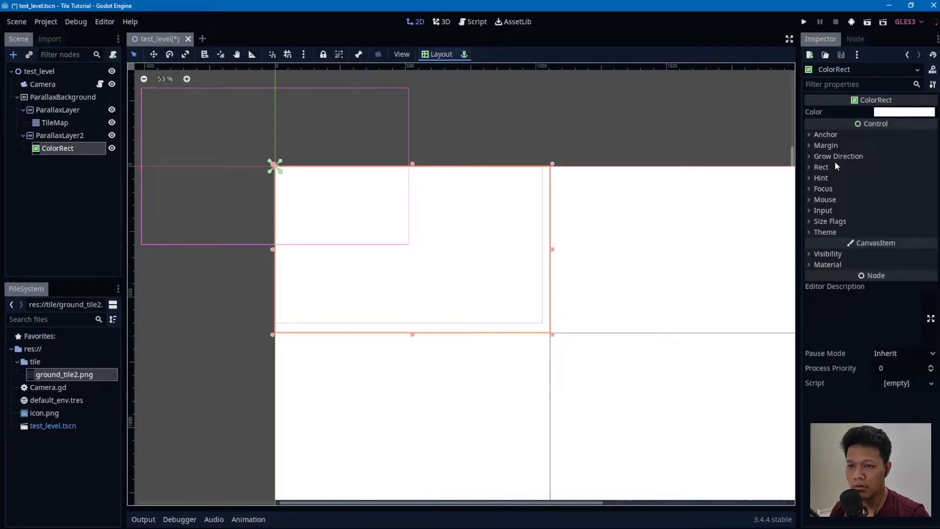
pyautogui.click(95, 138)
pyautogui.click(823, 112)
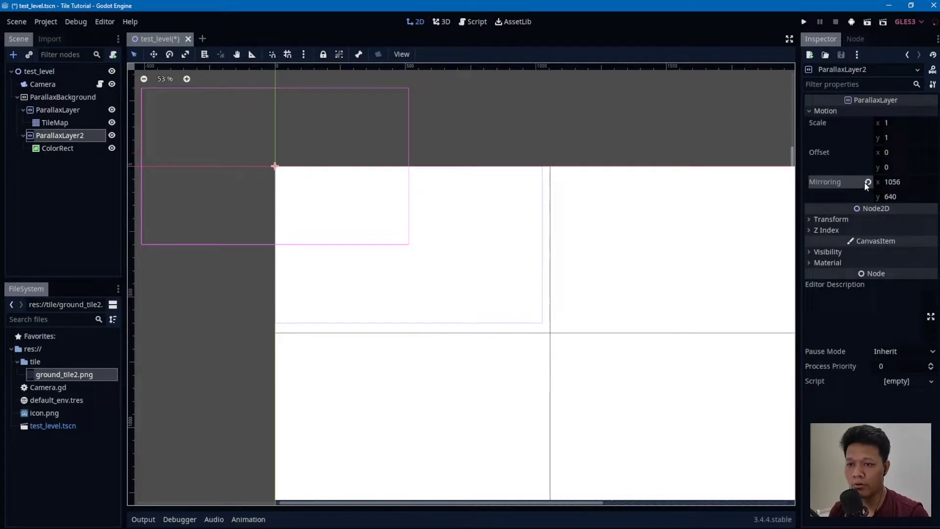
pyautogui.click(868, 183)
pyautogui.click(47, 148)
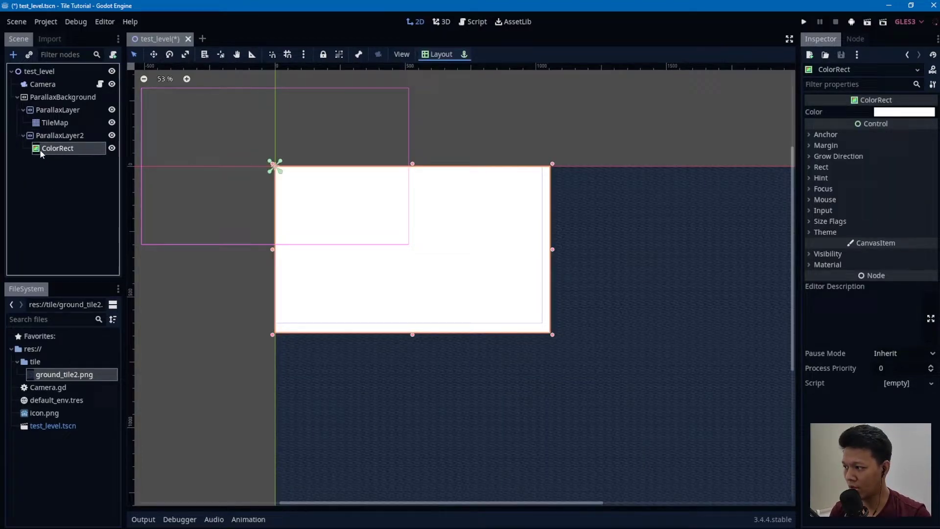
# Set the ColorRect's size to 2000 by 1000.
pyautogui.click(824, 169)
pyautogui.click(890, 209)
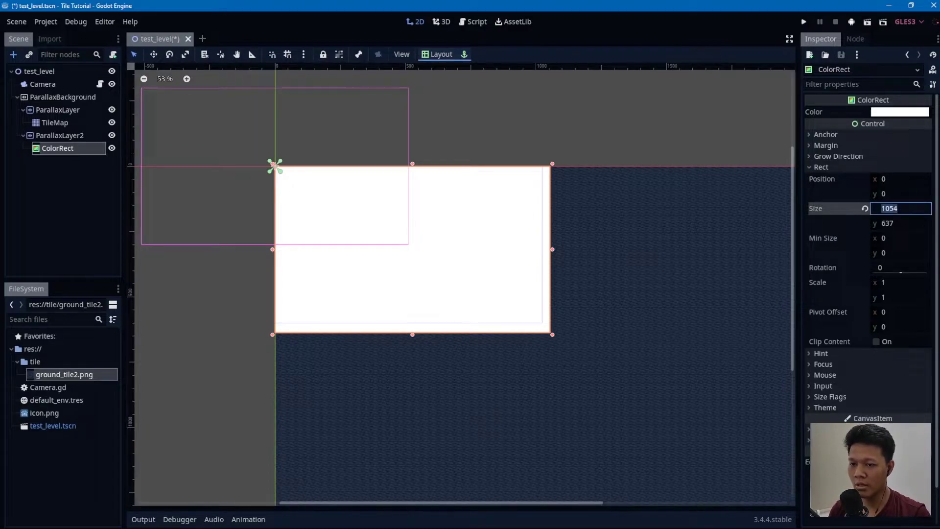
pyautogui.write('2000')
pyautogui.press('Tab')
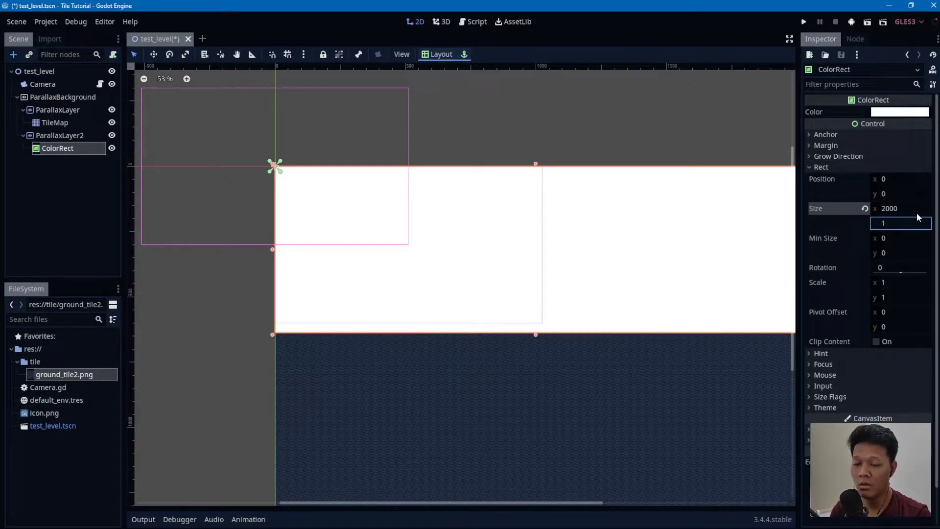
pyautogui.write('1000')
pyautogui.press('Return')
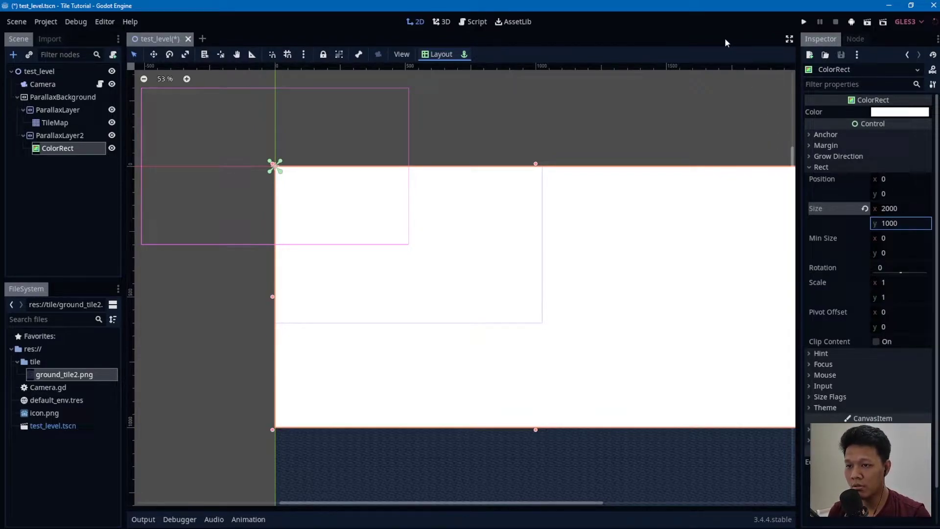
pyautogui.scroll(-3, 430, 315)
pyautogui.scroll(1, 396, 212)
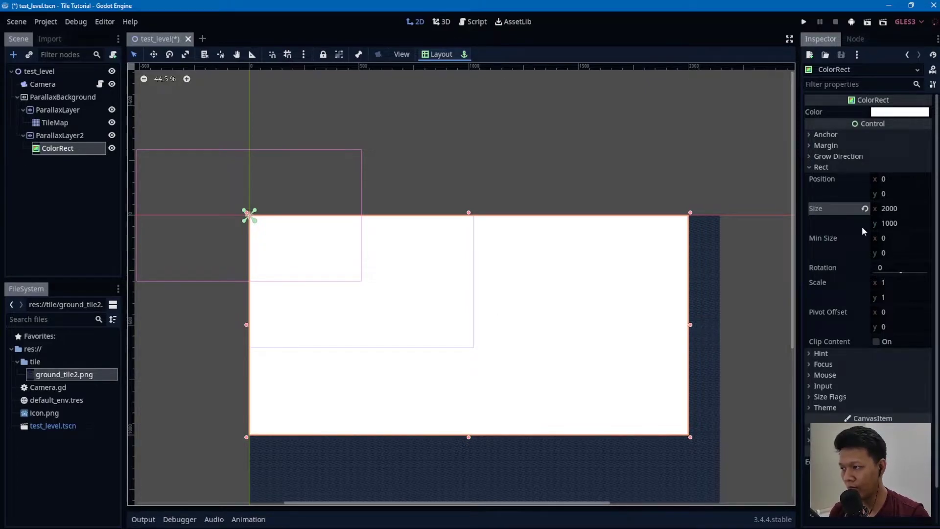
# Set ParallaxLayer2's motion mirroring to 2000 horizontally and 1000 vertically.
pyautogui.click(69, 137)
pyautogui.click(897, 184)
pyautogui.write('2000')
pyautogui.click(889, 196)
pyautogui.write('1000')
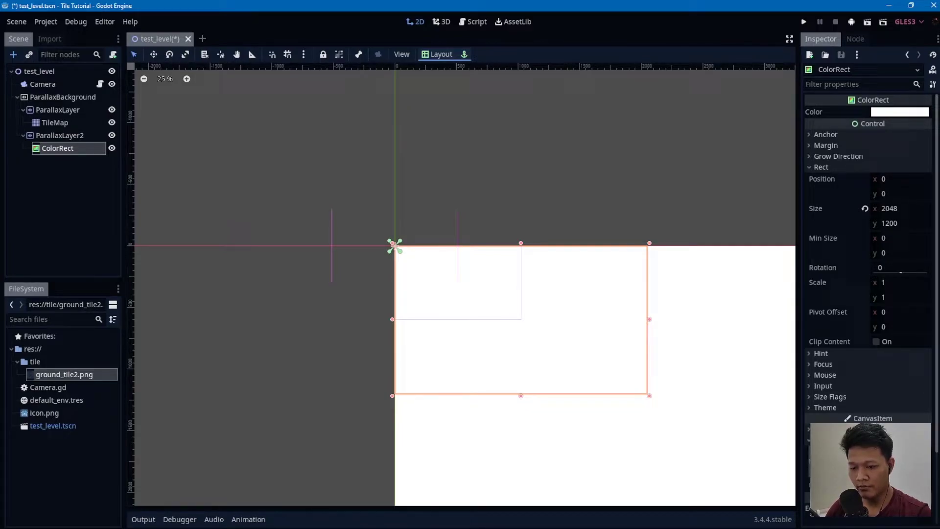
# Examine how the ColorRect and its mirrored copies line up around the origin and along their shared edges.
pyautogui.scroll(-2, 521, 345)
pyautogui.scroll(3, 497, 322)
pyautogui.scroll(-5, 318, 267)
pyautogui.scroll(5, 446, 288)
pyautogui.moveTo(446, 287); pyautogui.dragTo(494, 304, button='middle')
pyautogui.scroll(-3, 493, 304)
pyautogui.scroll(4, 495, 294)
pyautogui.scroll(2, 609, 242)
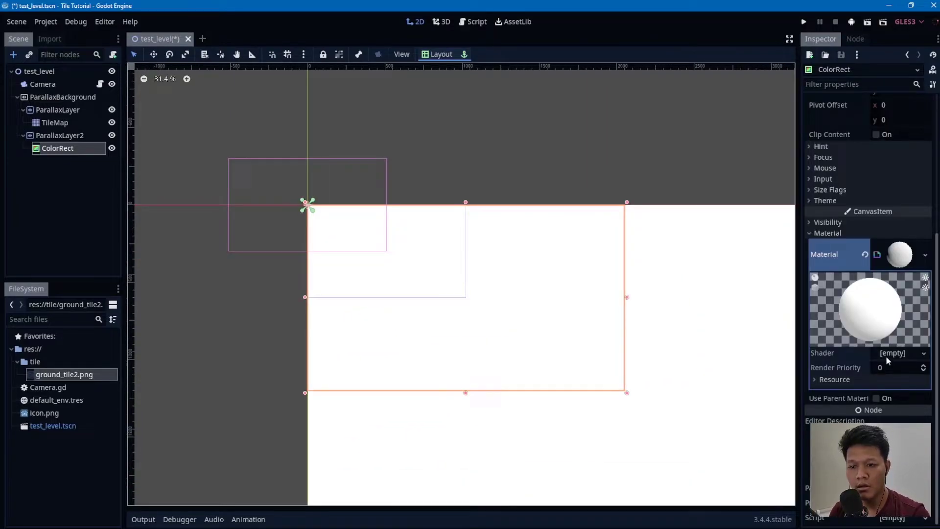
# Assign a new VisualShader to the ColorRect's shader material and set the shader's mode to CanvasItem.
pyautogui.click(887, 355)
pyautogui.click(899, 379)
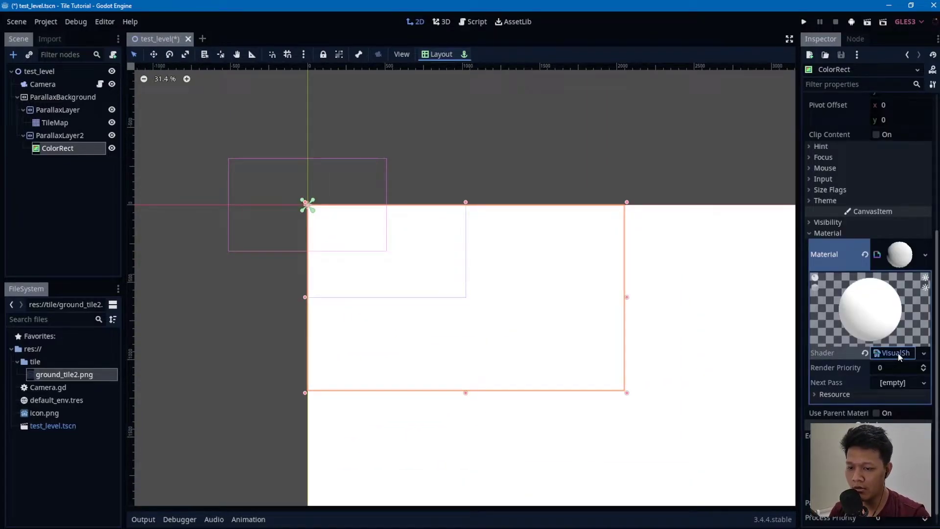
pyautogui.click(899, 353)
pyautogui.click(888, 113)
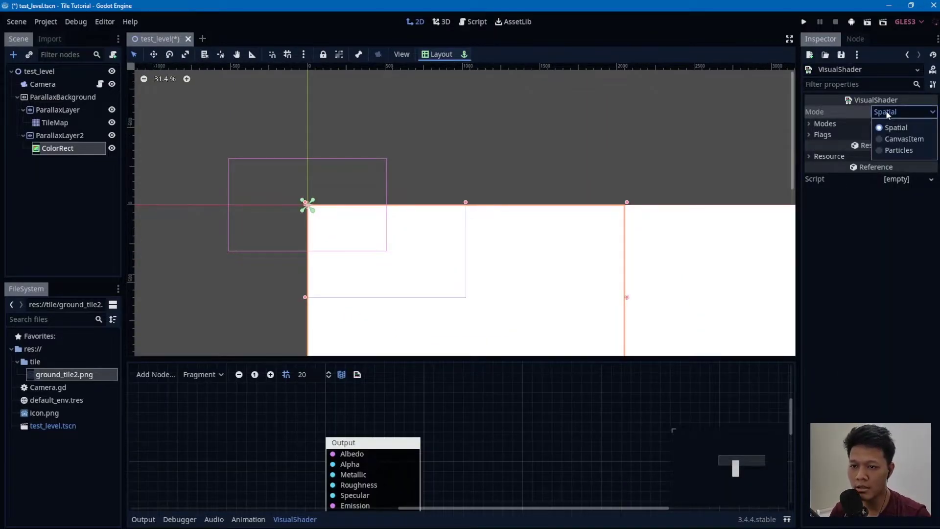
pyautogui.click(900, 138)
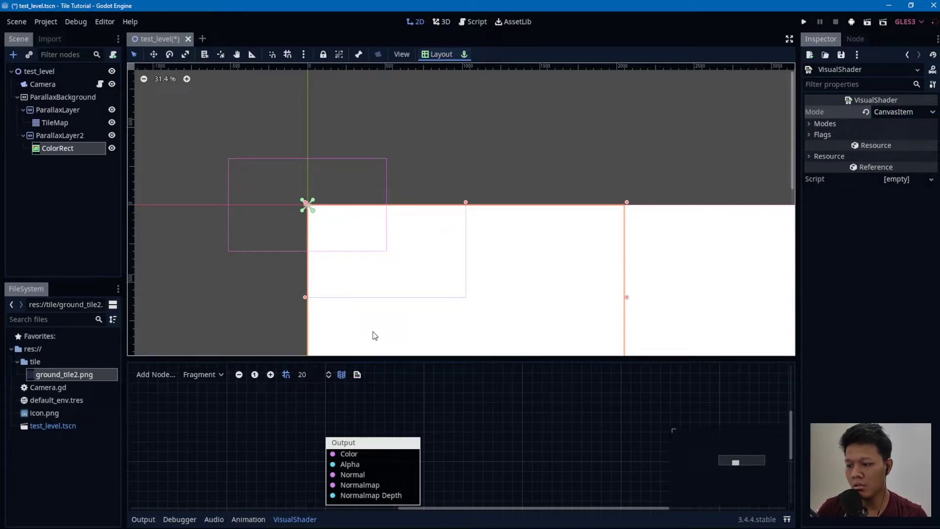
# Enlarge the visual shader graph area and make free space beside the Output node, keeping the ColorRect in view.
pyautogui.scroll(-4, 283, 424)
pyautogui.scroll(2, 294, 417)
pyautogui.moveTo(323, 434); pyautogui.dragTo(478, 435, button='middle')
pyautogui.moveTo(492, 208); pyautogui.dragTo(485, 110, button='middle')
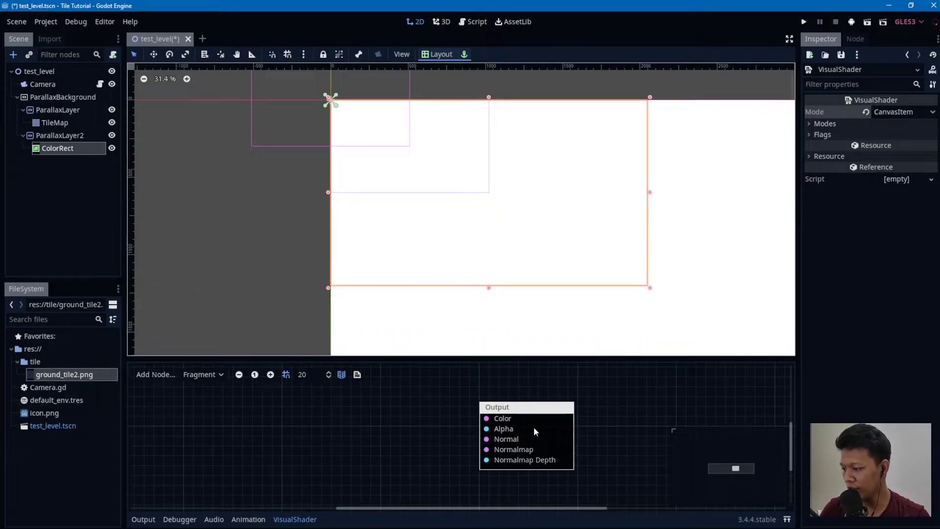
pyautogui.moveTo(484, 359); pyautogui.dragTo(466, 319)
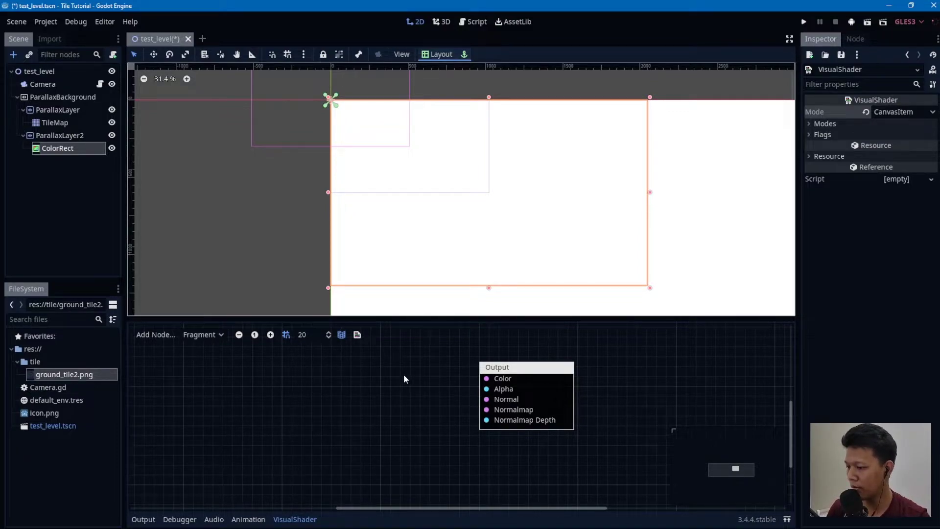
pyautogui.moveTo(375, 376); pyautogui.dragTo(415, 371, button='middle')
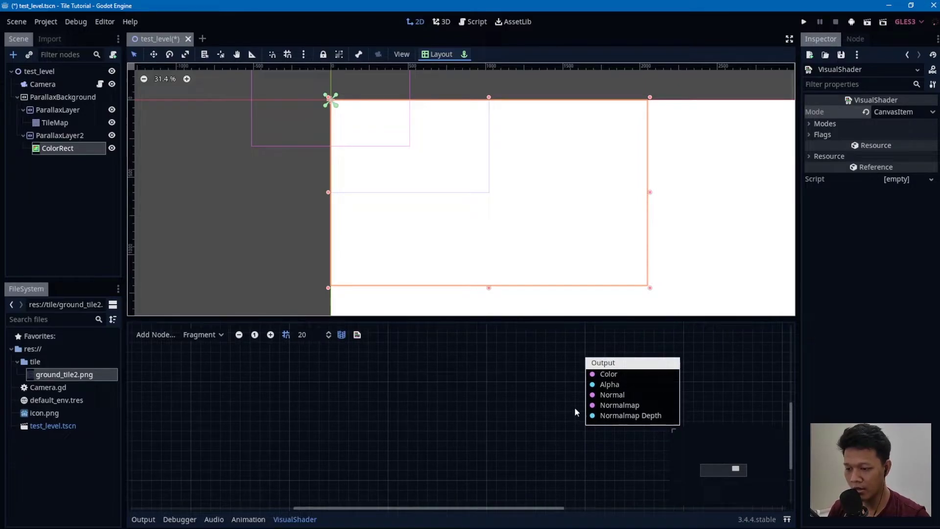
# Search the shader nodes for texture and add a TextureUniform node to the fragment graph.
pyautogui.rightClick(299, 380)
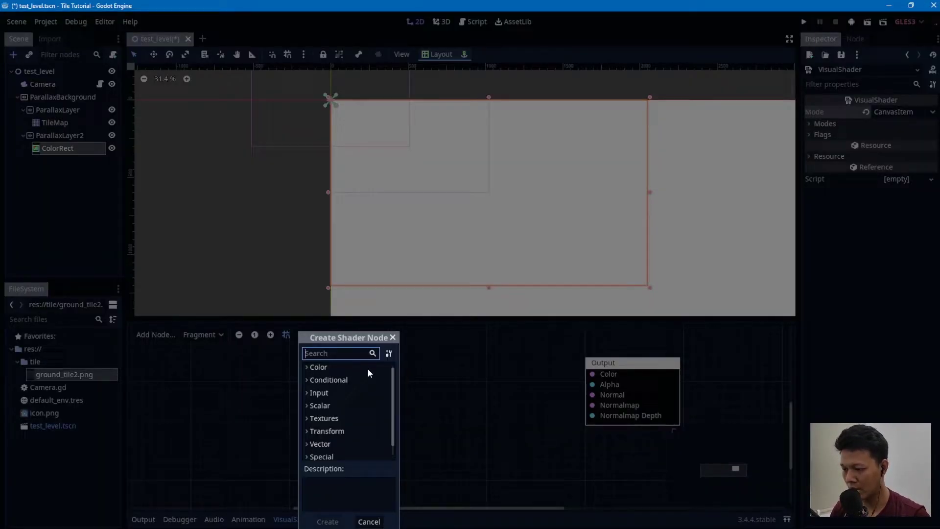
pyautogui.click(505, 383)
pyautogui.rightClick(360, 374)
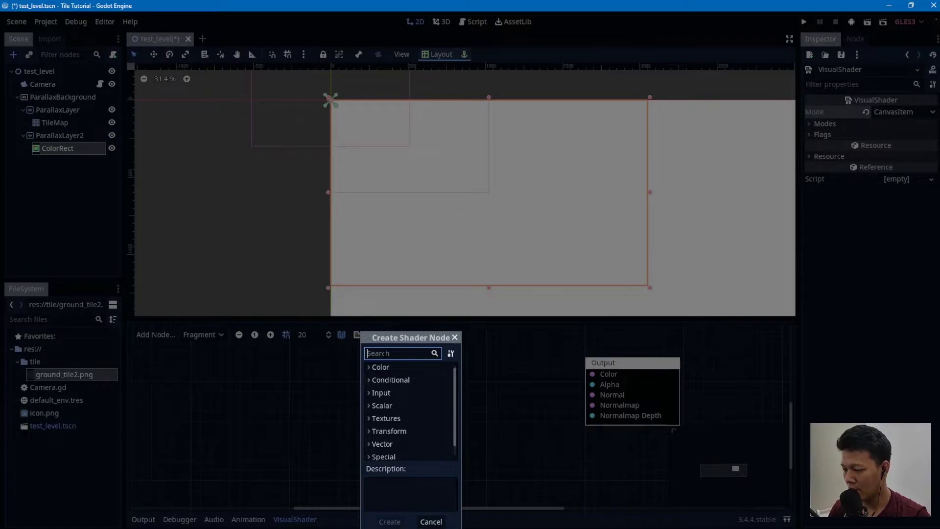
pyautogui.write('image')
pyautogui.hotkey('ctrl', 'a')
pyautogui.write('rt')
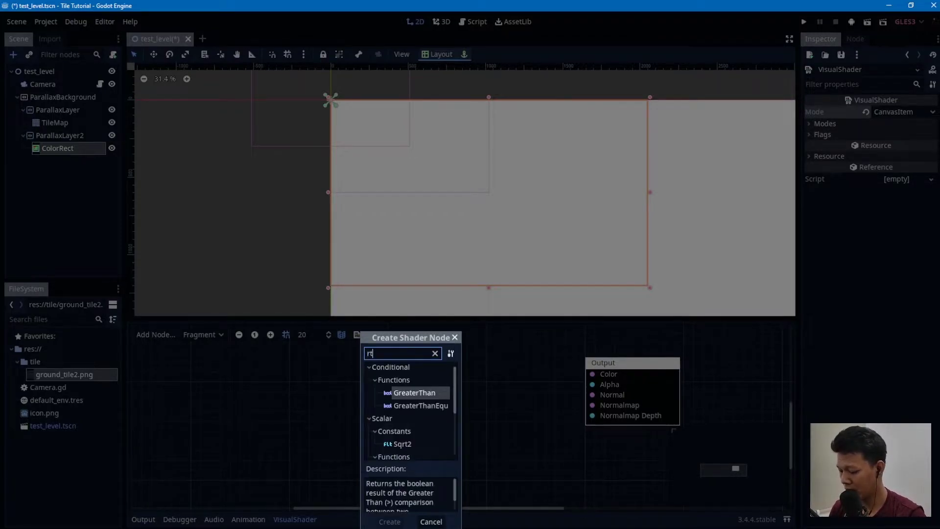
pyautogui.press('BackSpace')
pyautogui.press('BackSpace')
pyautogui.write('texture')
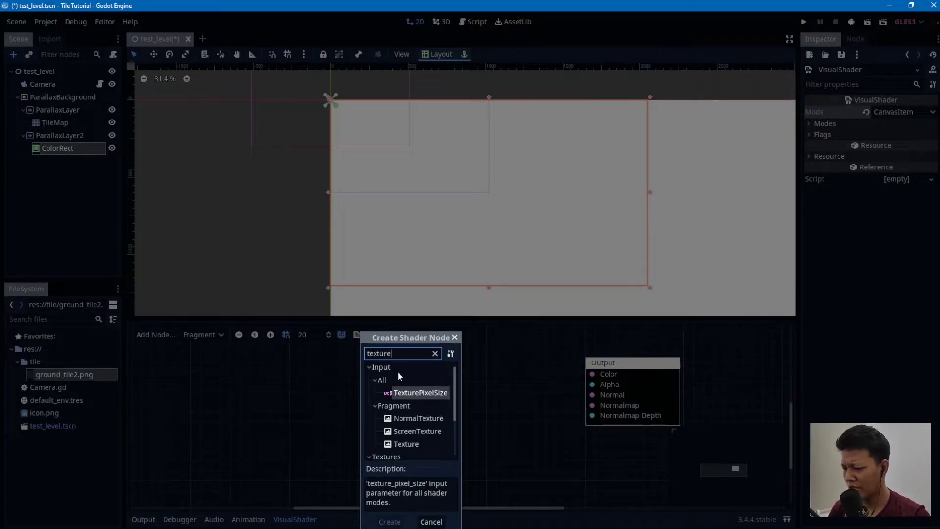
pyautogui.scroll(-3, 401, 431)
pyautogui.doubleClick(408, 445)
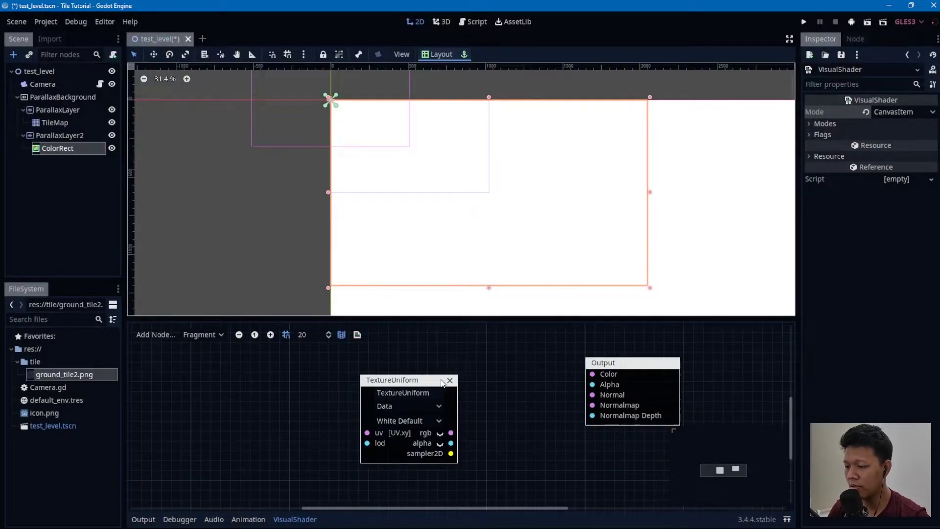
# Connect the TextureUniform's rgb output to the Output node's Color and rename the uniform noise_texture.
pyautogui.moveTo(391, 387); pyautogui.dragTo(312, 358)
pyautogui.moveTo(371, 401); pyautogui.dragTo(591, 375)
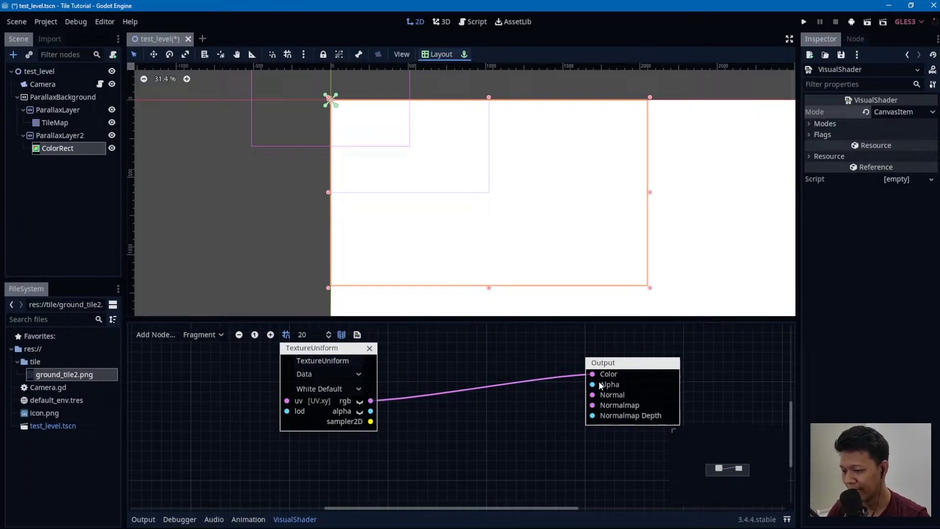
pyautogui.moveTo(321, 351); pyautogui.dragTo(311, 370)
pyautogui.doubleClick(314, 381)
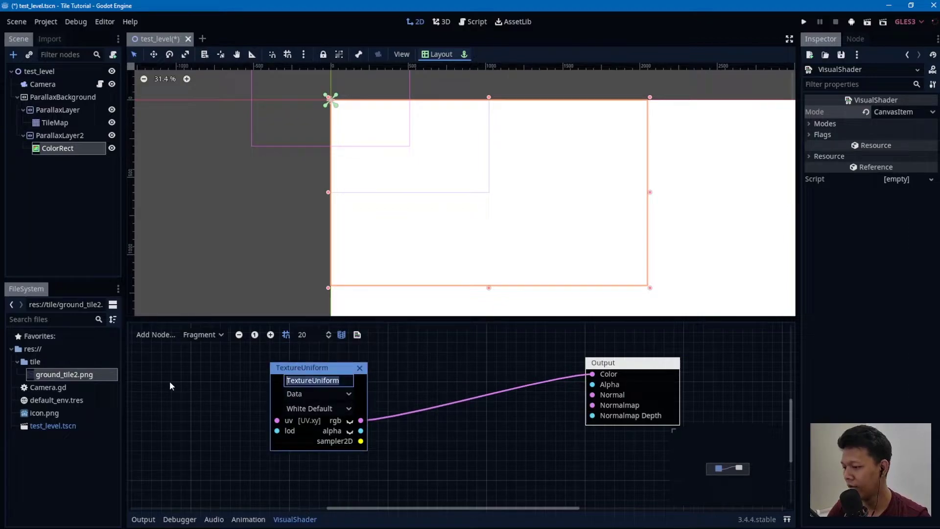
pyautogui.write('noise_texture')
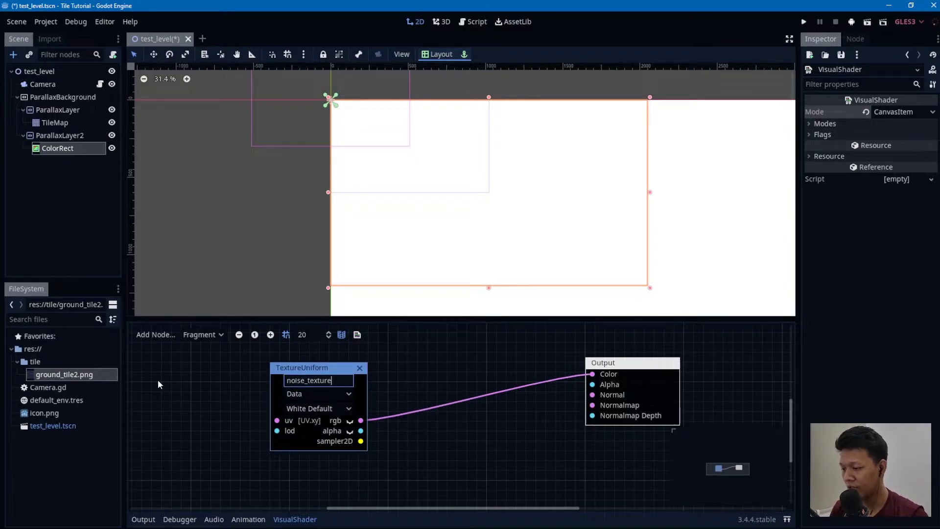
# Expand the shader parameters of the ColorRect's material and review the uniform's connection in its visual shader graph.
pyautogui.click(74, 149)
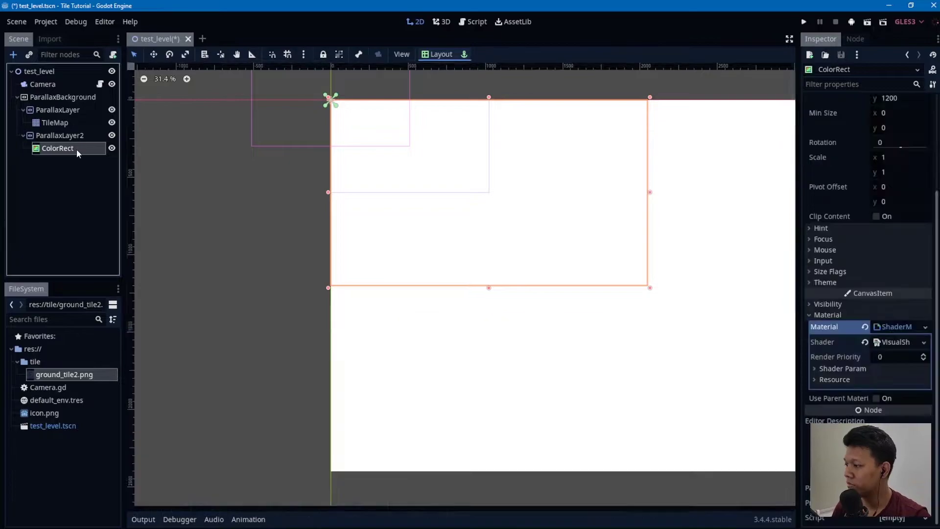
pyautogui.click(855, 371)
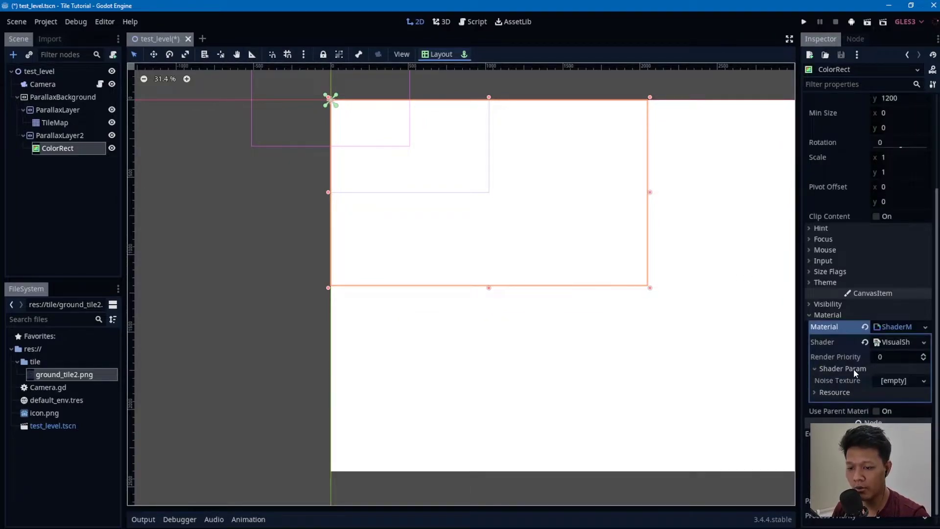
pyautogui.click(893, 341)
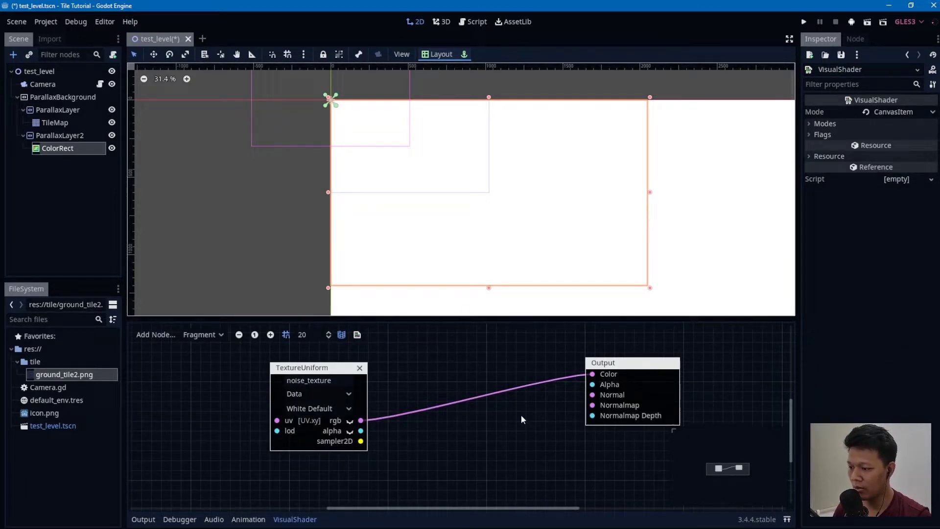
pyautogui.click(907, 55)
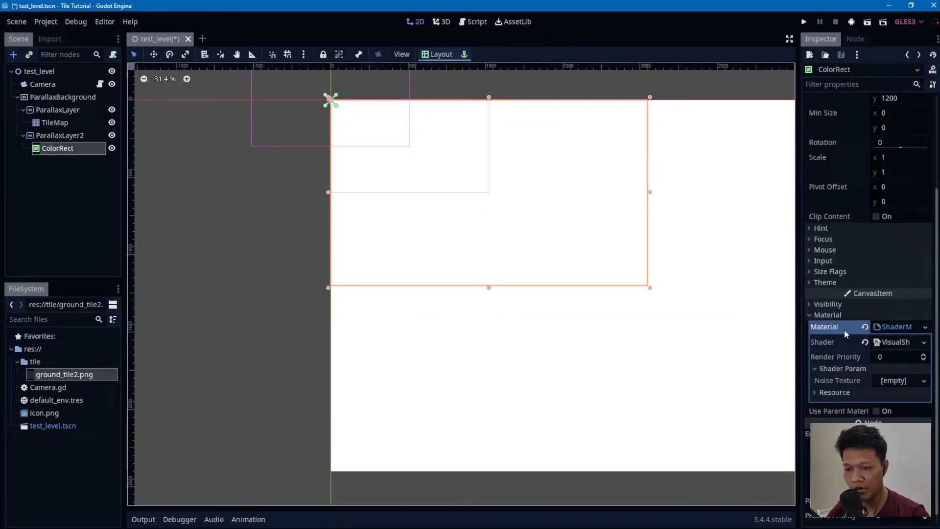
# Assign a new NoiseTexture to the material's Noise Texture shader parameter and expand its properties.
pyautogui.click(905, 382)
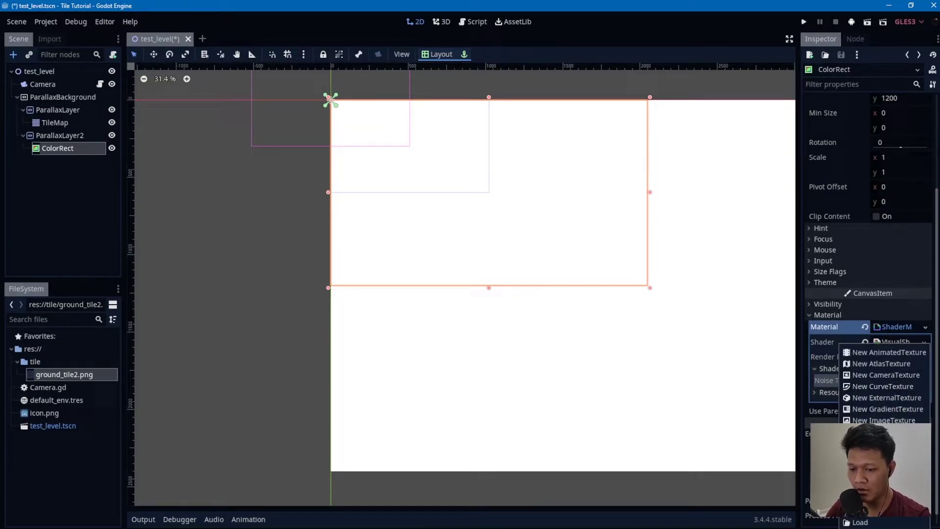
pyautogui.click(817, 379)
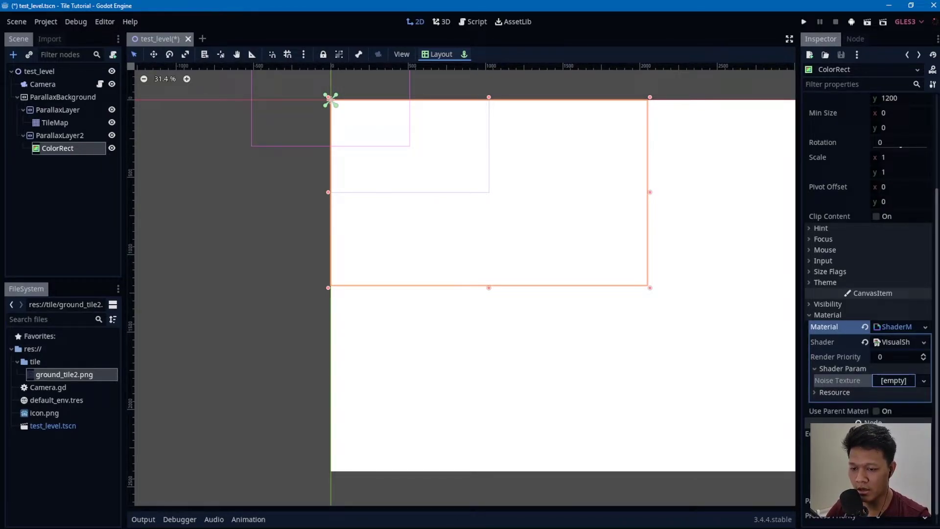
pyautogui.click(924, 381)
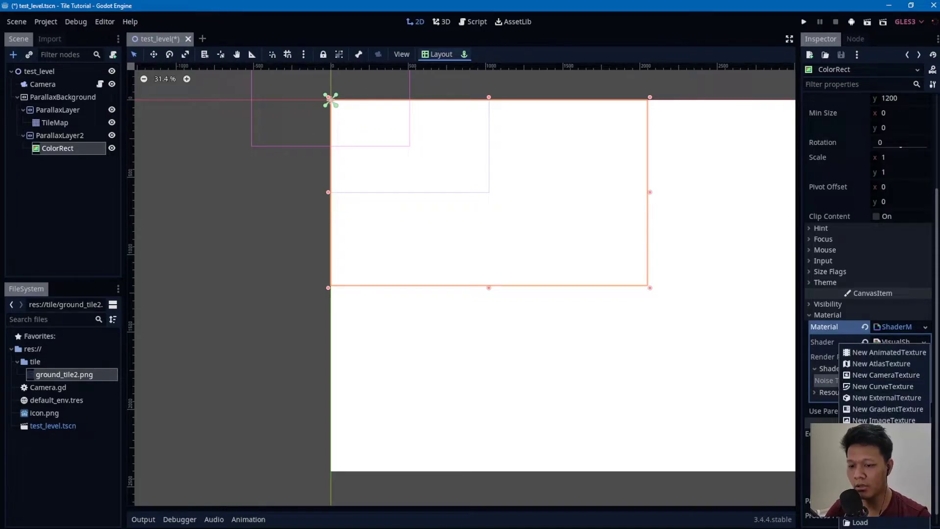
pyautogui.click(889, 431)
pyautogui.click(895, 381)
pyautogui.scroll(-3, 895, 379)
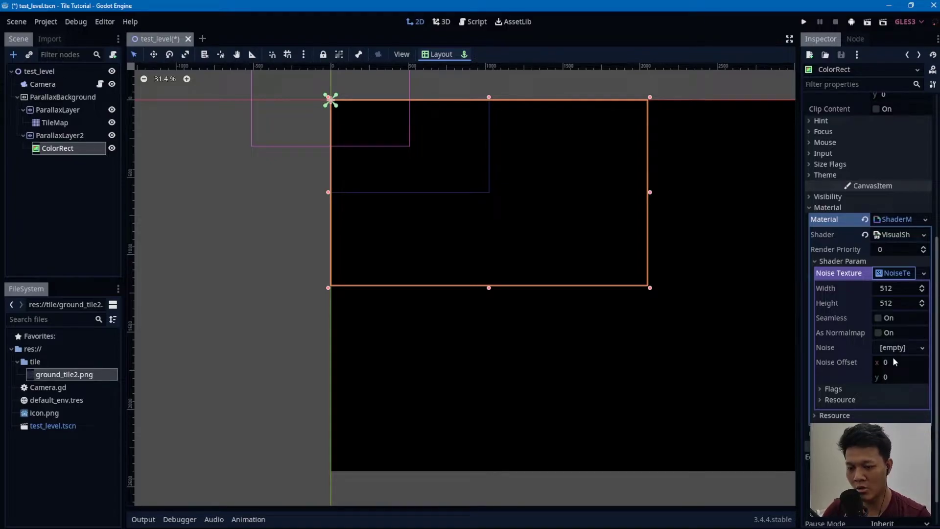
# Give the noise texture a new OpenSimplexNoise and turn on Seamless, then deselect the ColorRect to view the tiling.
pyautogui.click(903, 349)
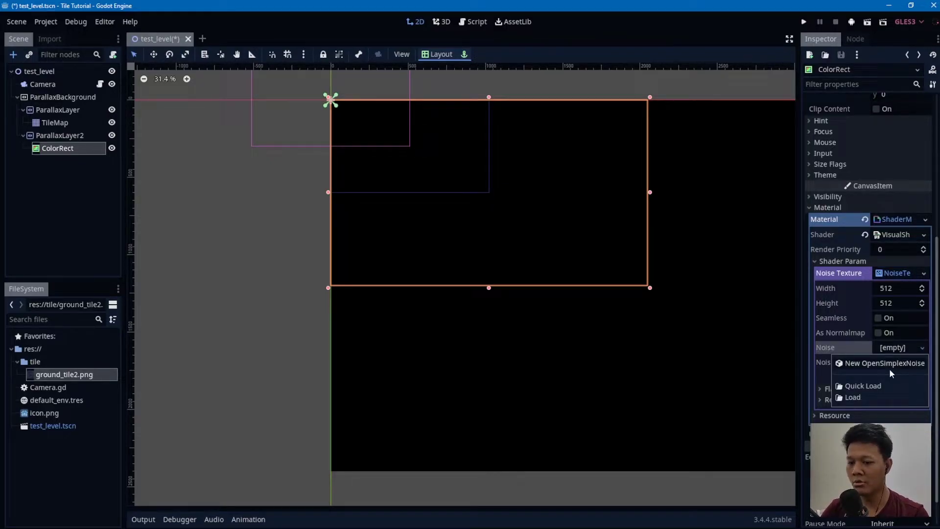
pyautogui.click(890, 367)
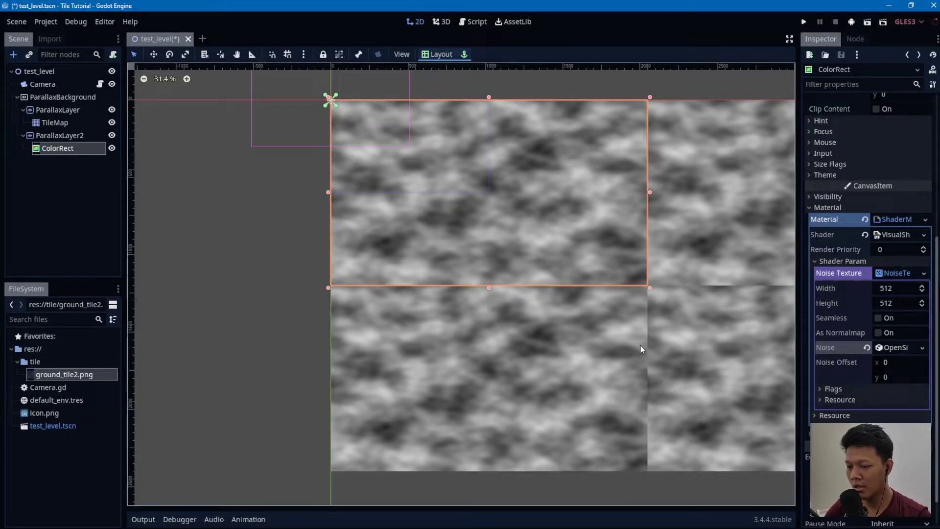
pyautogui.click(895, 347)
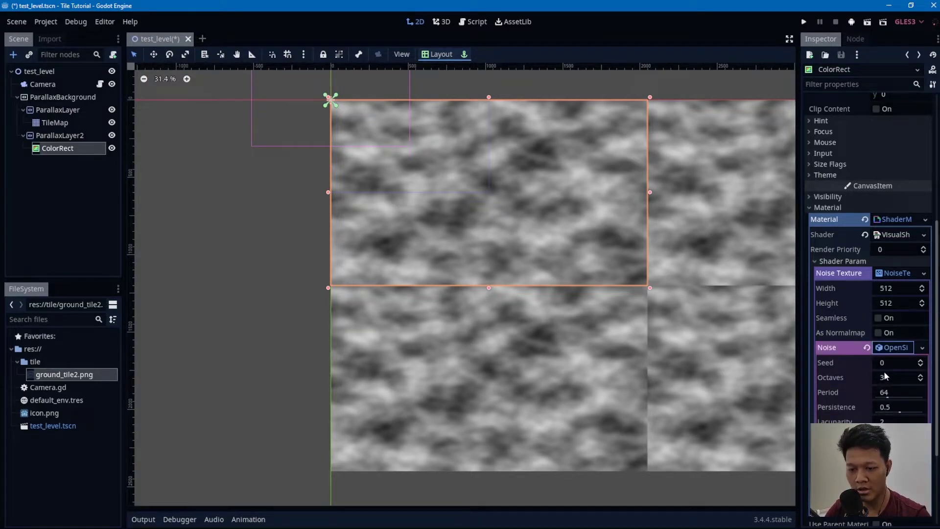
pyautogui.click(893, 347)
pyautogui.click(877, 317)
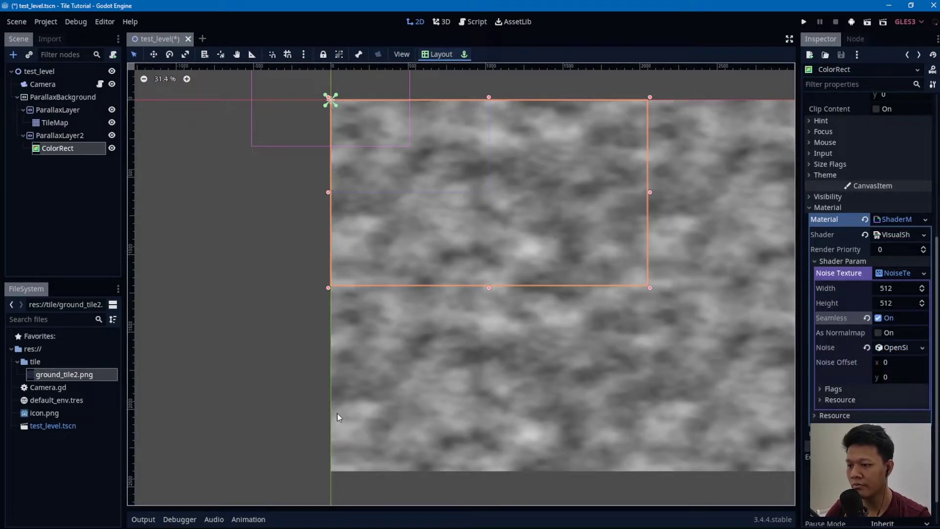
pyautogui.click(296, 245)
pyautogui.scroll(-2, 566, 223)
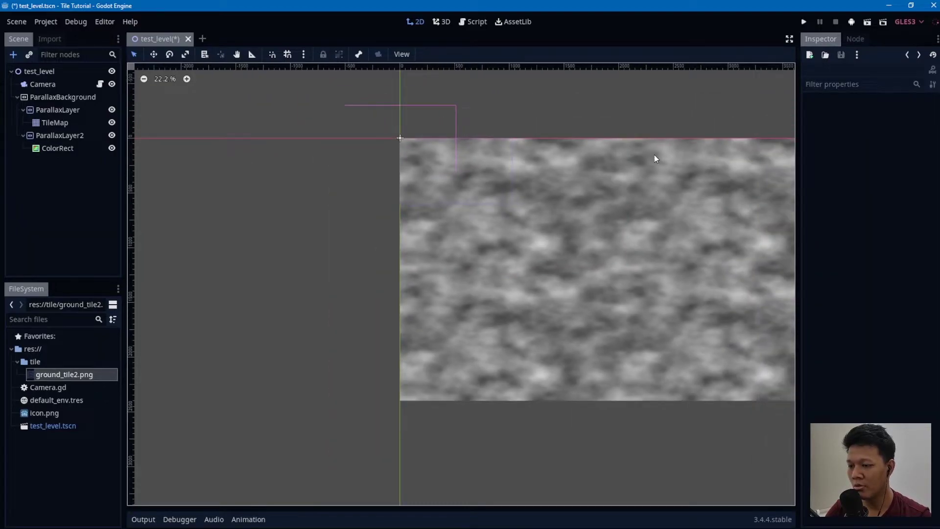
# Set the ColorRect's OpenSimplexNoise to 8 octaves, period 105.7, persistence 0.376 and lacunarity 2.81.
pyautogui.click(65, 148)
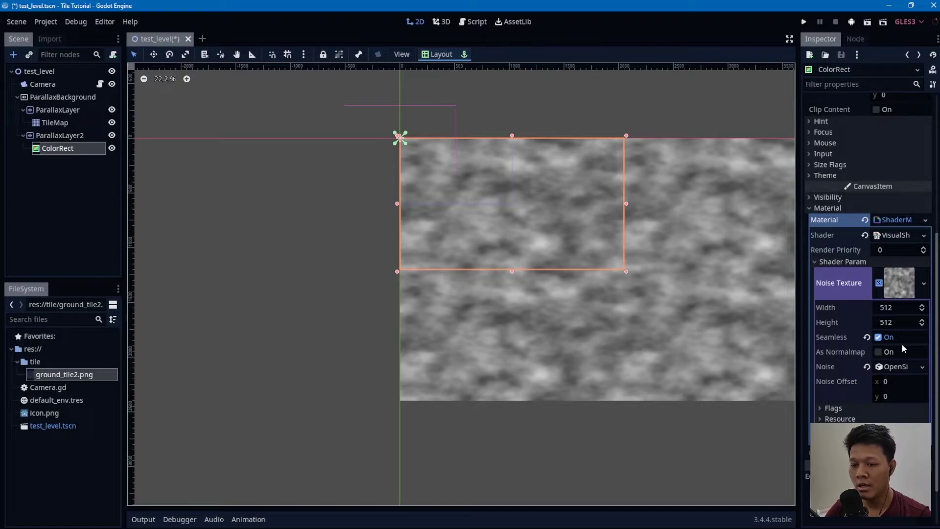
pyautogui.click(893, 368)
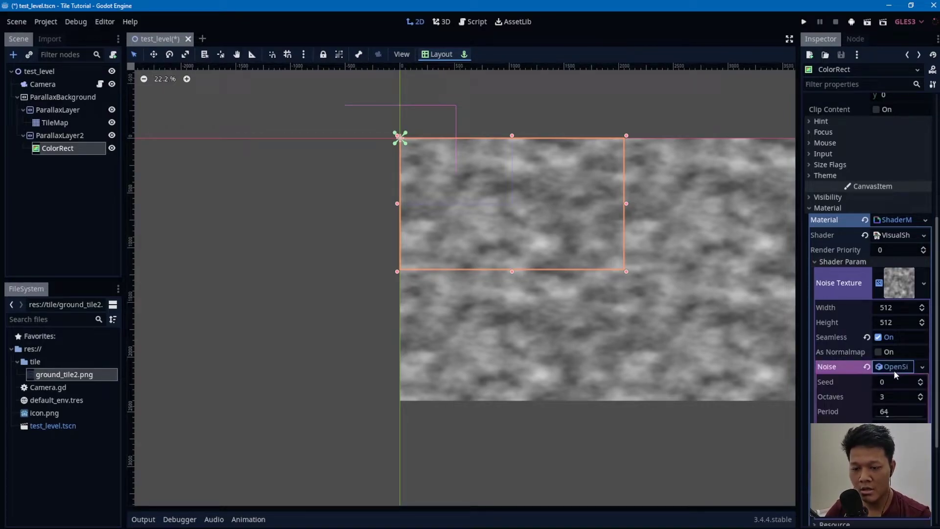
pyautogui.moveTo(887, 417)
pyautogui.mouseDown()
pyautogui.moveTo(903, 414)
pyautogui.moveTo(884, 413)
pyautogui.mouseUp()
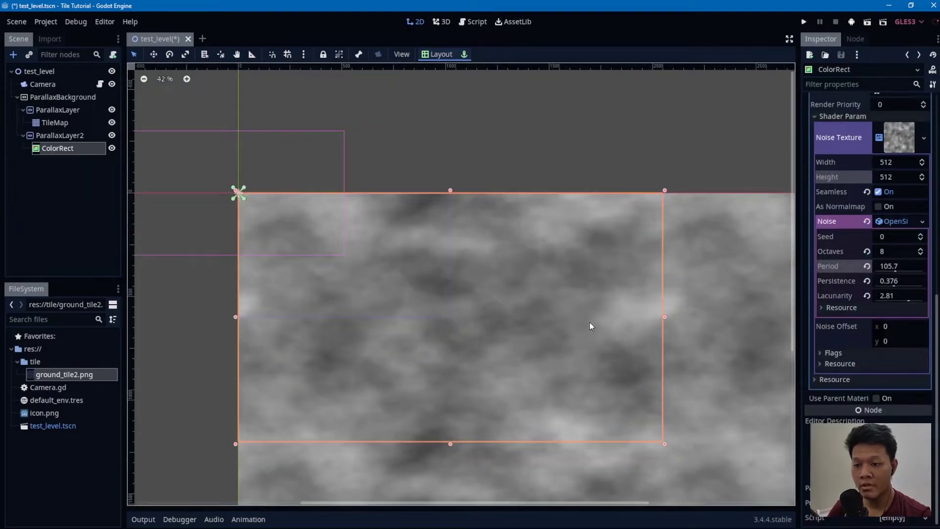
pyautogui.scroll(-1, 539, 313)
pyautogui.scroll(5, 880, 376)
pyautogui.scroll(-3, 880, 376)
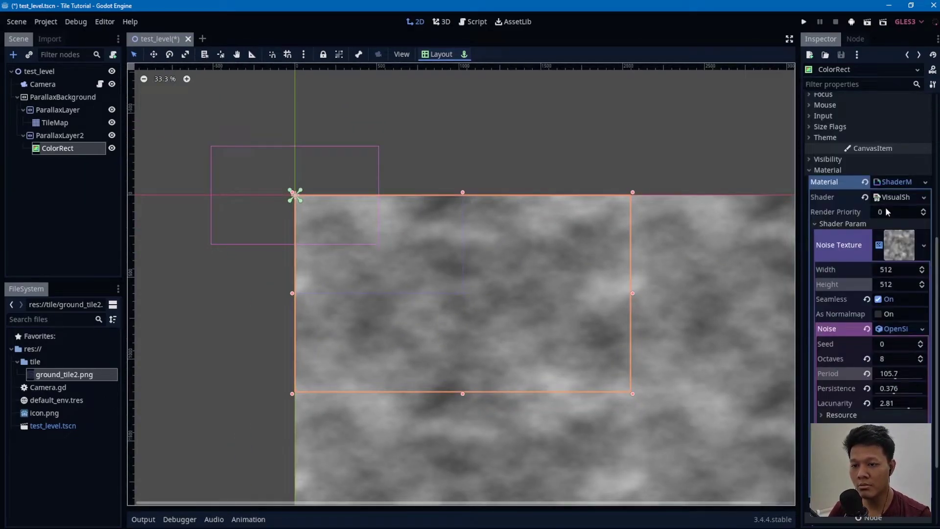
# Add a UV input node to the ColorRect's visual shader and space it well ahead of the TextureUniform node.
pyautogui.click(897, 196)
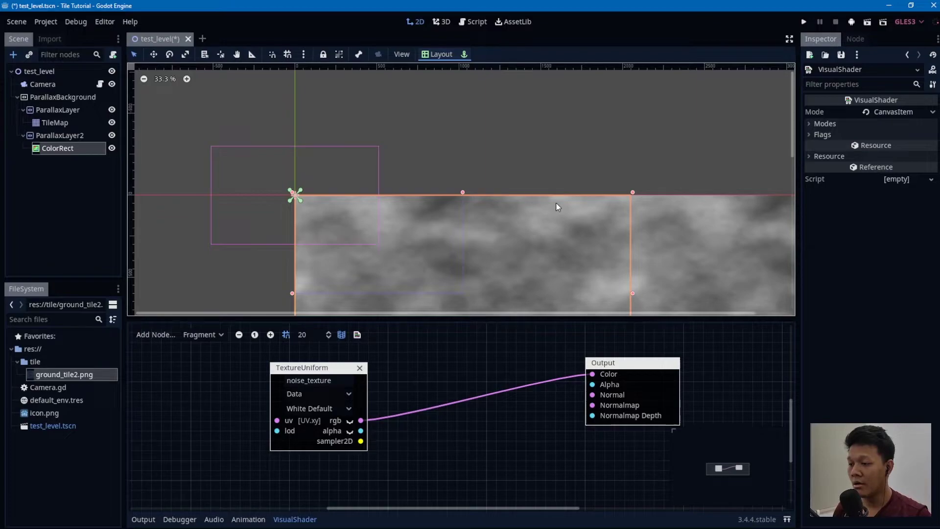
pyautogui.scroll(-1, 557, 208)
pyautogui.moveTo(556, 207); pyautogui.dragTo(635, 160, button='middle')
pyautogui.moveTo(507, 280); pyautogui.dragTo(500, 253, button='middle')
pyautogui.rightClick(233, 384)
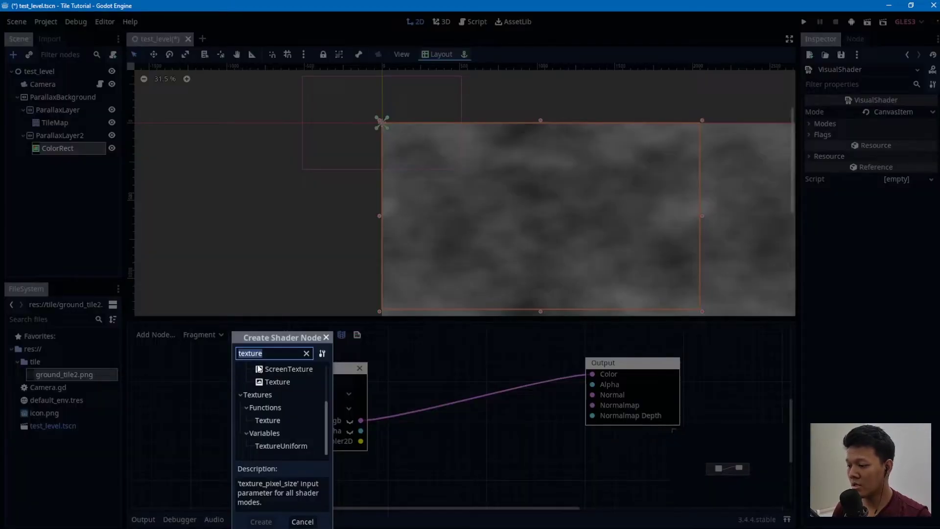
pyautogui.write('uv')
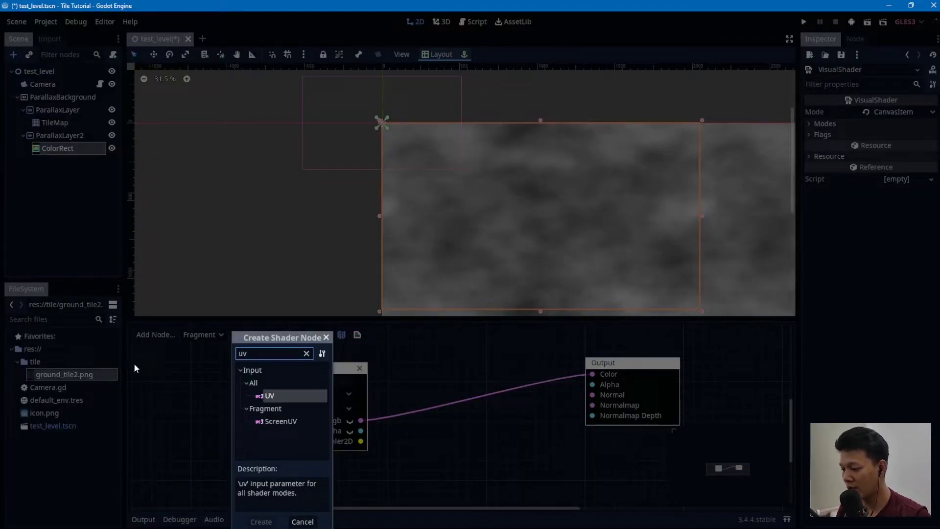
pyautogui.doubleClick(268, 396)
pyautogui.moveTo(272, 393); pyautogui.dragTo(192, 393)
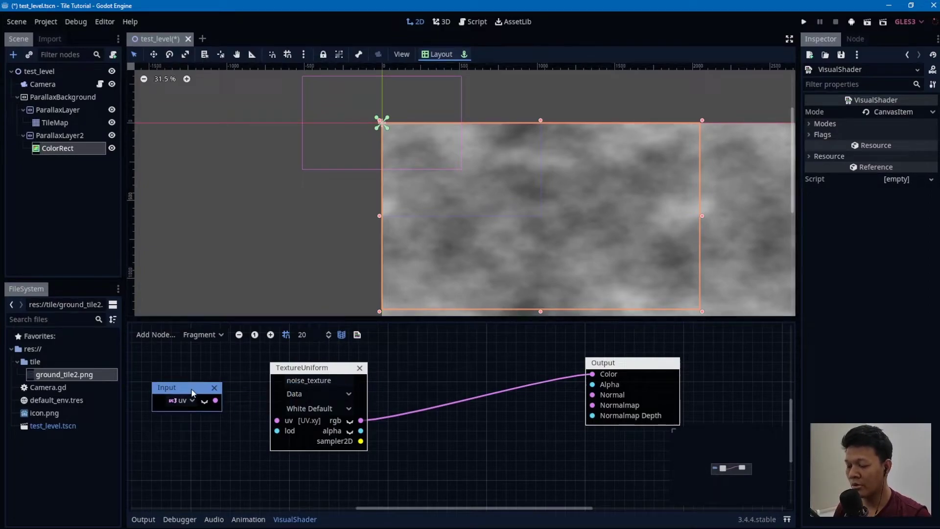
pyautogui.moveTo(287, 372); pyautogui.dragTo(336, 373)
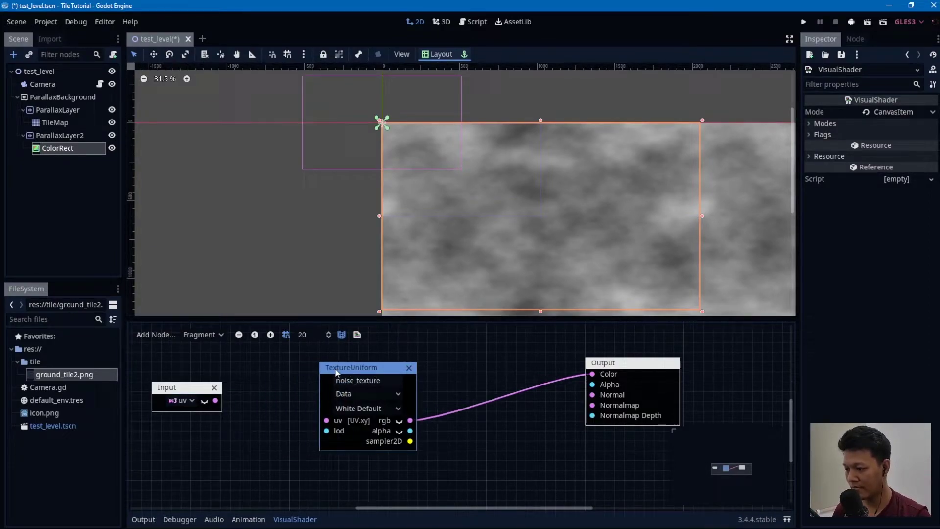
pyautogui.moveTo(336, 372); pyautogui.dragTo(414, 380, button='middle')
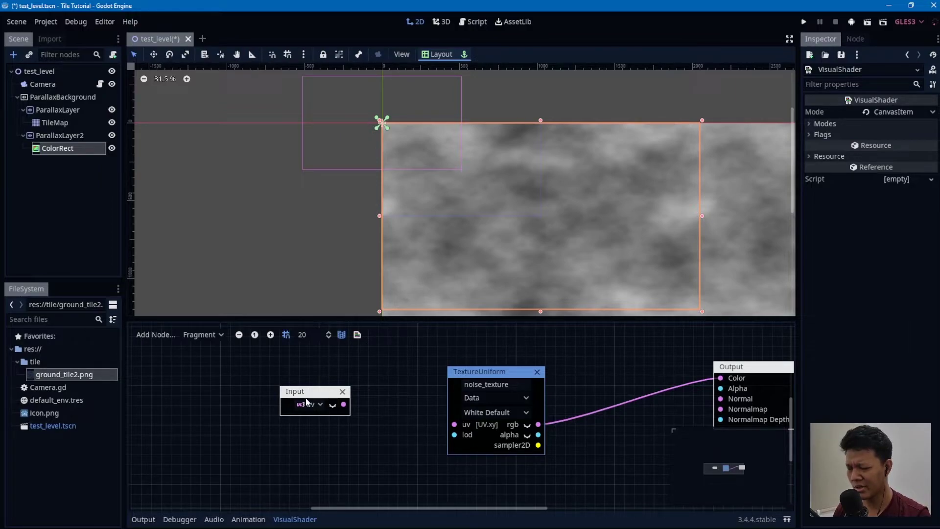
pyautogui.moveTo(314, 392); pyautogui.dragTo(250, 399)
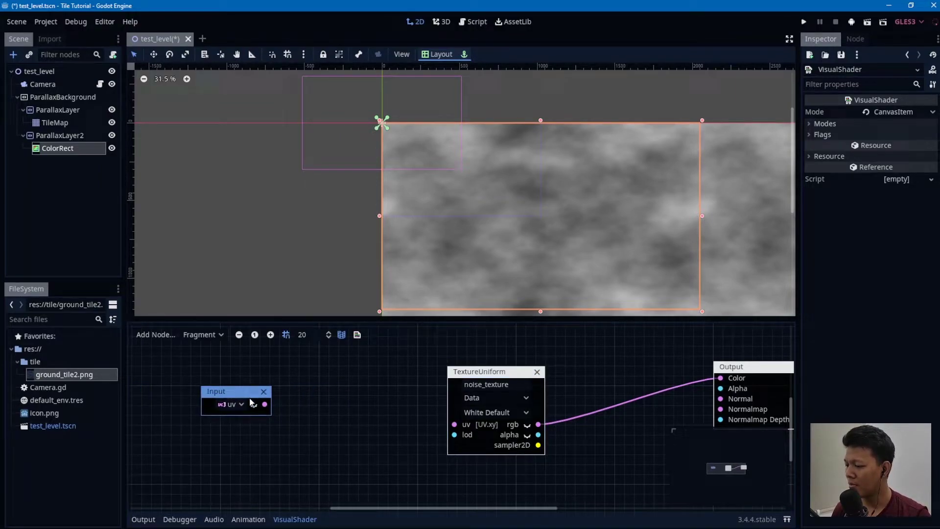
# Add a vector Multiply node and wire it between the UV input and the TextureUniform's uv port.
pyautogui.rightClick(379, 389)
pyautogui.write('mul')
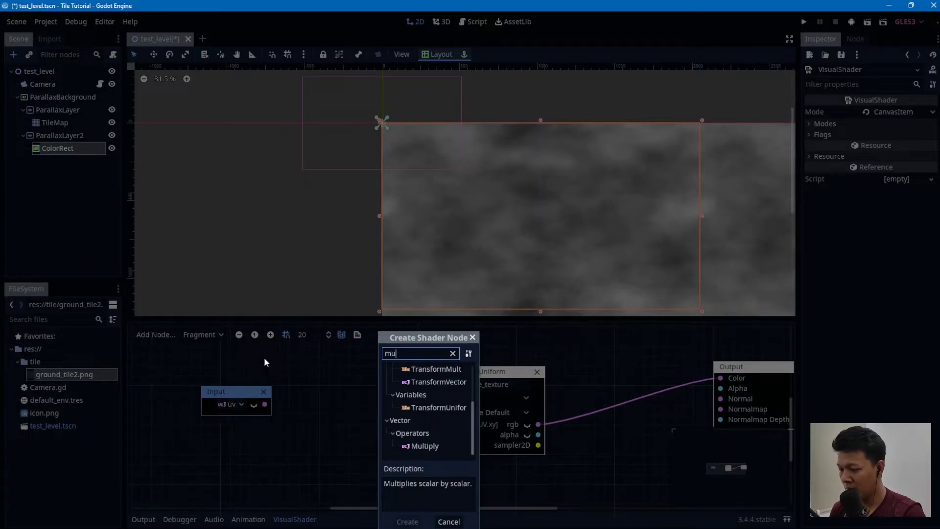
pyautogui.doubleClick(426, 446)
pyautogui.moveTo(429, 383); pyautogui.dragTo(371, 382)
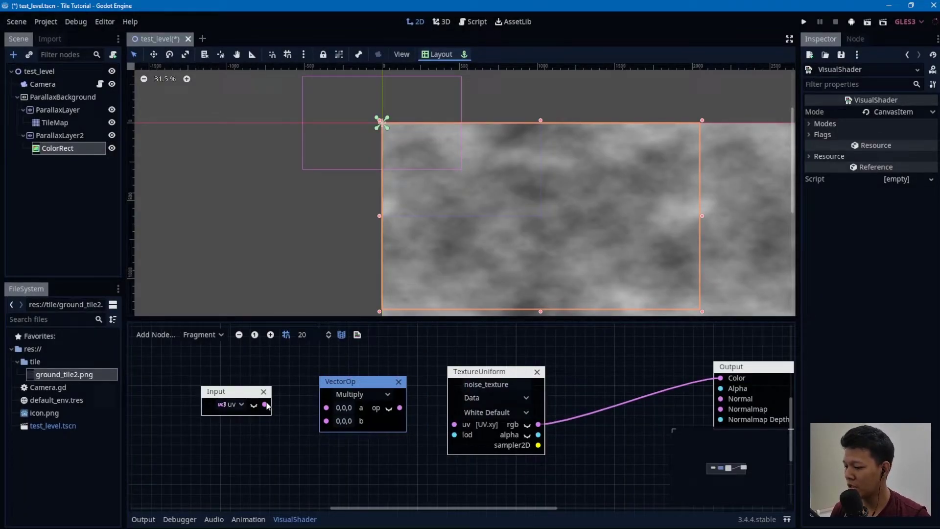
pyautogui.moveTo(319, 408); pyautogui.dragTo(326, 407)
pyautogui.moveTo(389, 406); pyautogui.dragTo(454, 424)
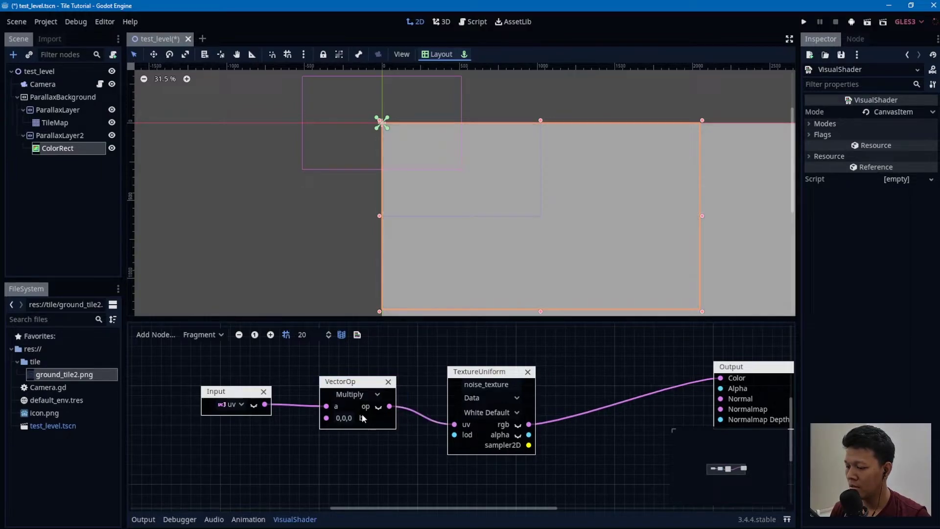
# Set the Multiply node's b vector to 0.5 in x and y.
pyautogui.click(343, 418)
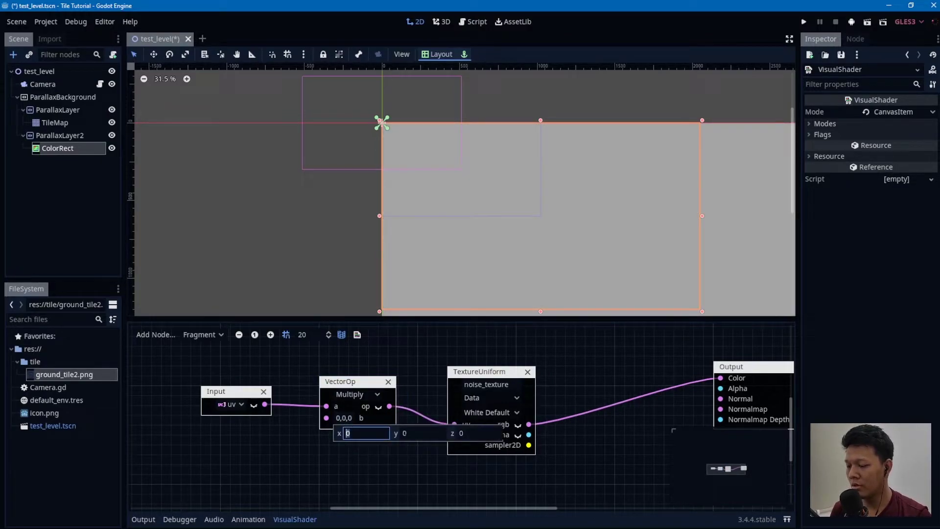
pyautogui.write('0.5')
pyautogui.press('Return')
pyautogui.click(339, 418)
pyautogui.write('.5')
pyautogui.click(409, 444)
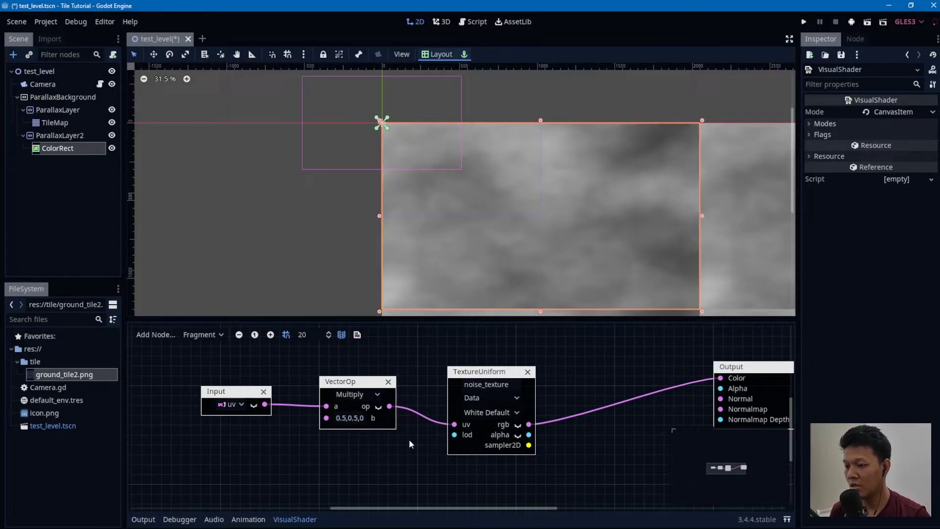
# Change the y component of the Multiply node's b vector to 1 and check how the noise tiles.
pyautogui.click(350, 418)
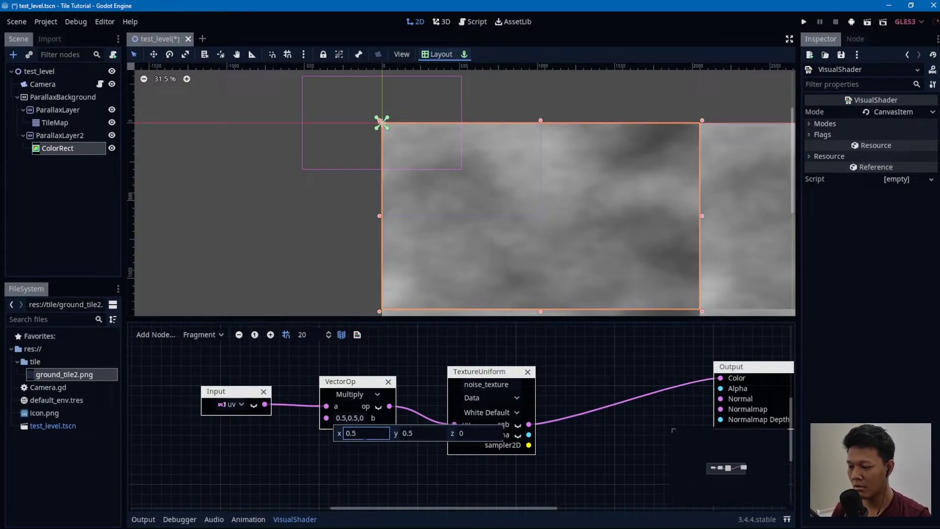
pyautogui.press('Tab')
pyautogui.write('1')
pyautogui.press('Return')
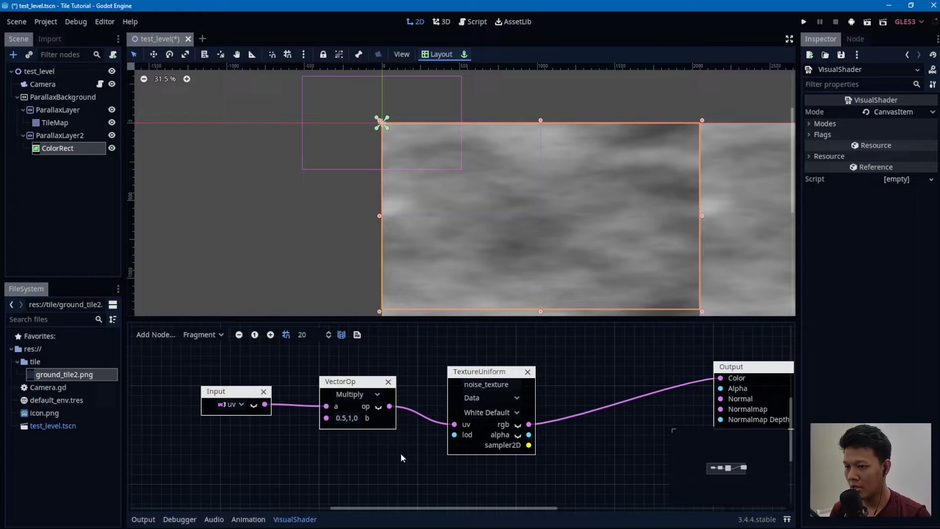
pyautogui.scroll(-3, 631, 239)
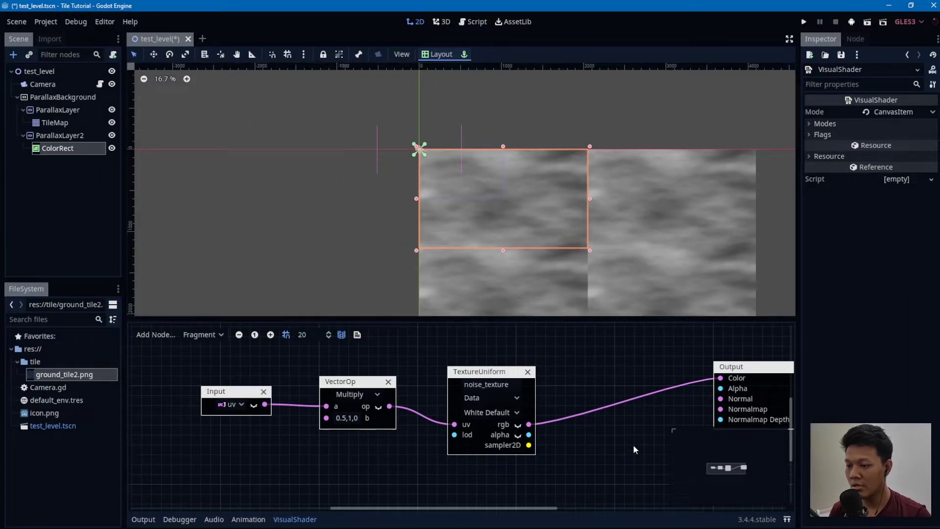
# Delete the Multiply and UV input nodes from the shader graph.
pyautogui.click(347, 418)
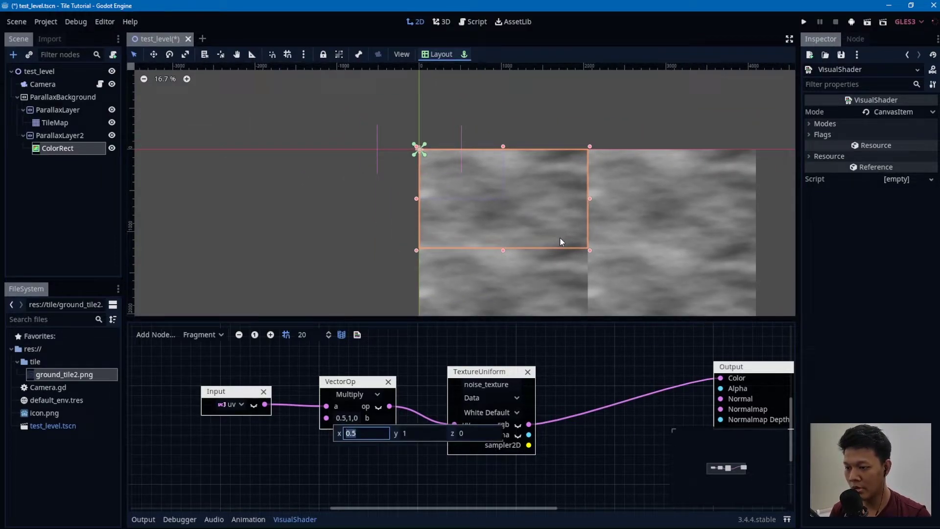
pyautogui.press('Escape')
pyautogui.click(389, 381)
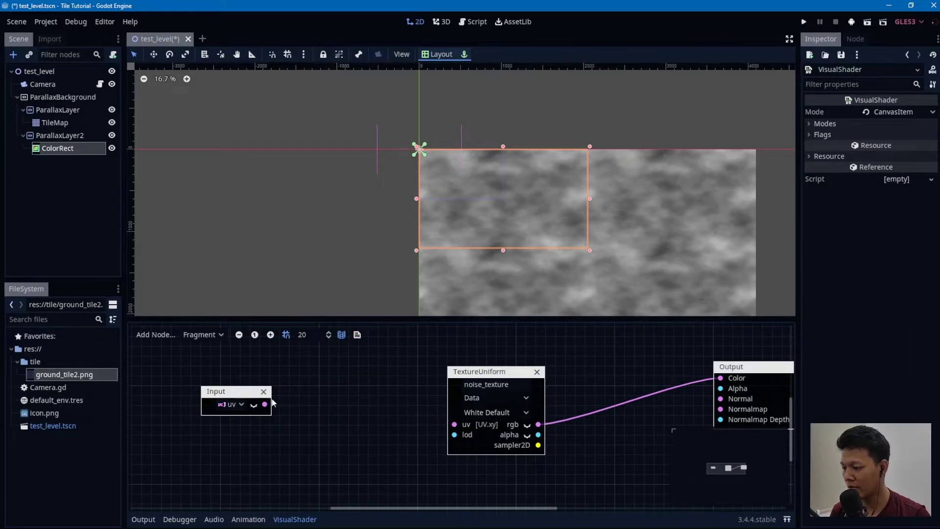
pyautogui.click(264, 392)
# Set the ColorRect's noise texture width to 1024 and inspect the tiling in the viewport.
pyautogui.click(64, 151)
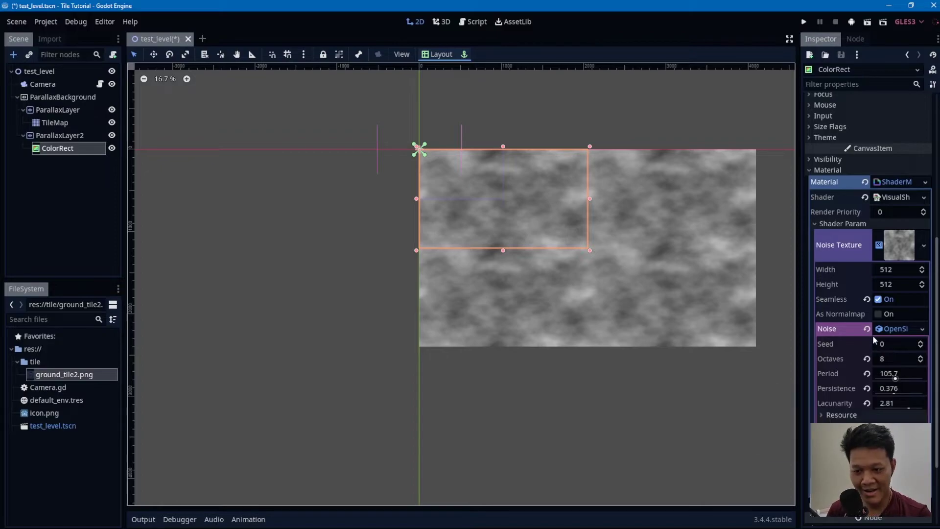
pyautogui.click(893, 270)
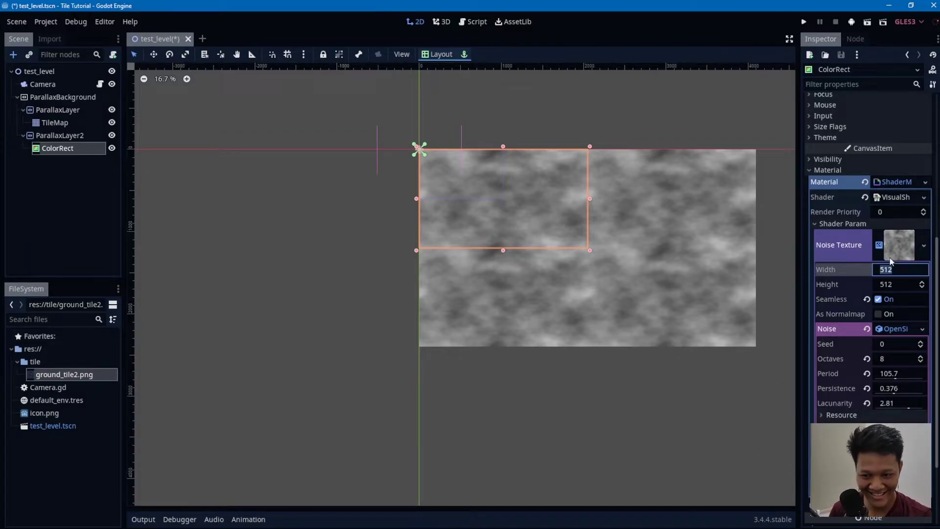
pyautogui.write('1024')
pyautogui.press('Return')
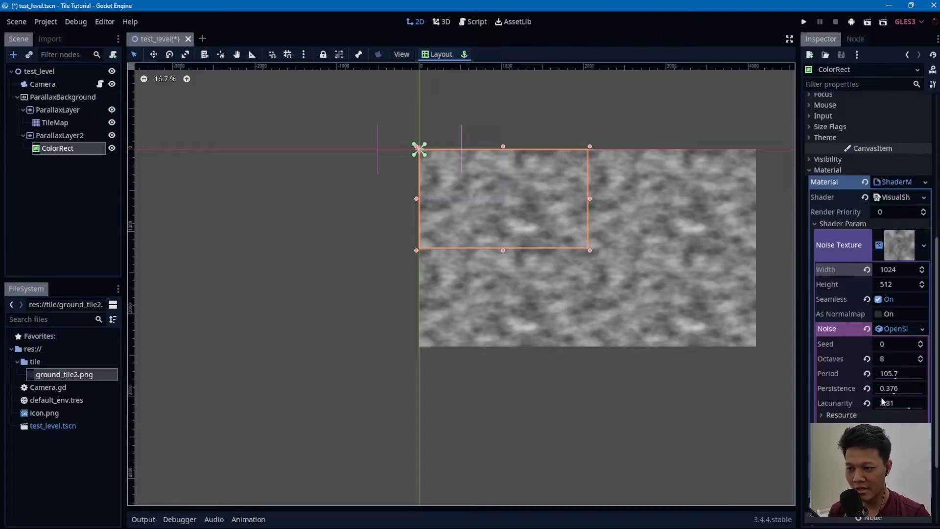
pyautogui.scroll(11, 712, 269)
pyautogui.scroll(-7, 711, 269)
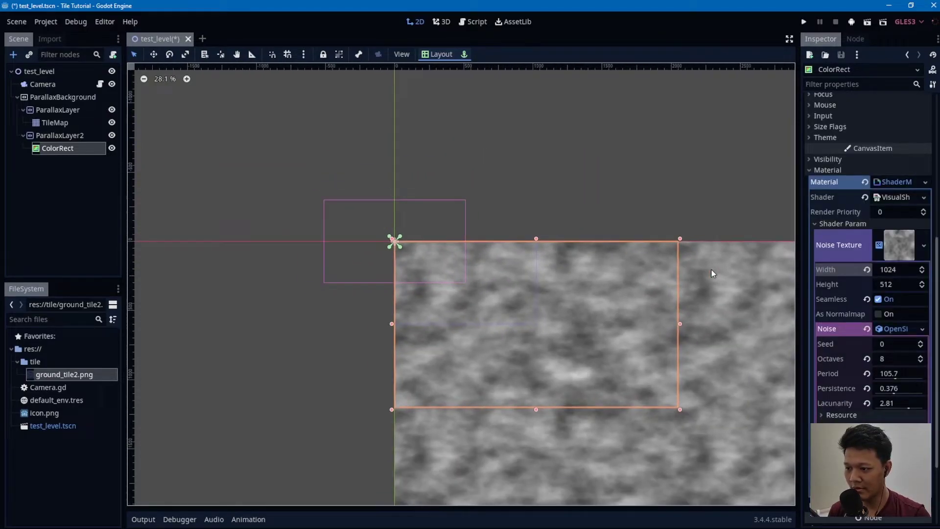
pyautogui.scroll(2, 683, 309)
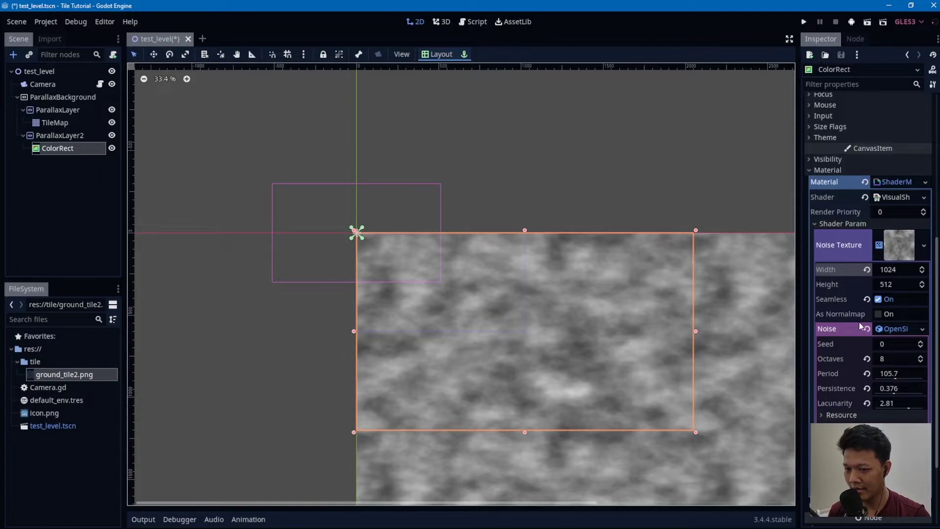
pyautogui.scroll(-1, 710, 343)
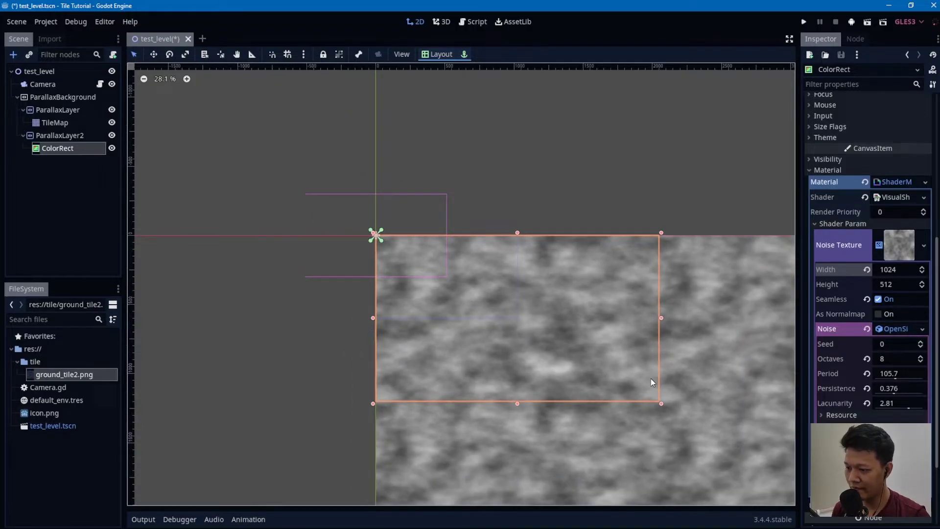
# Connect the TextureUniform's rgb output to the Output node's Alpha as well in the visual shader, and inspect the transparency.
pyautogui.click(896, 197)
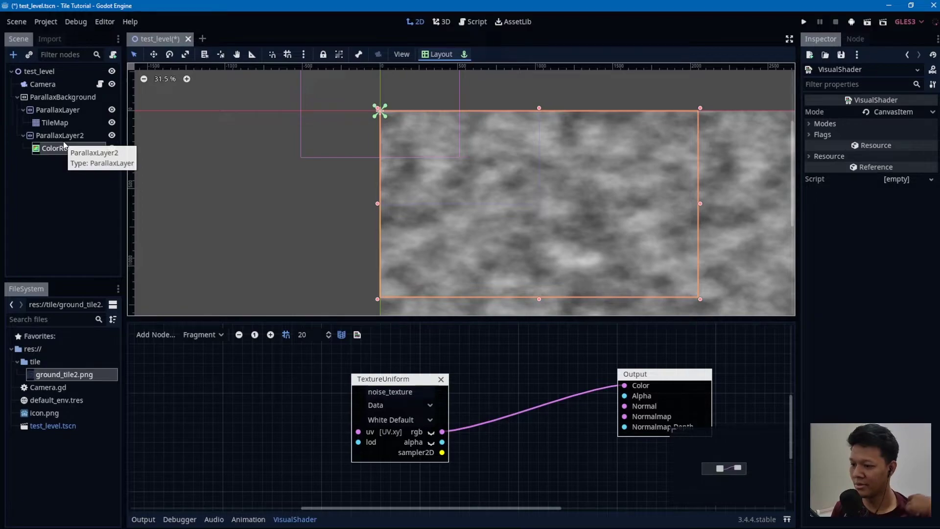
pyautogui.moveTo(409, 376); pyautogui.dragTo(370, 366)
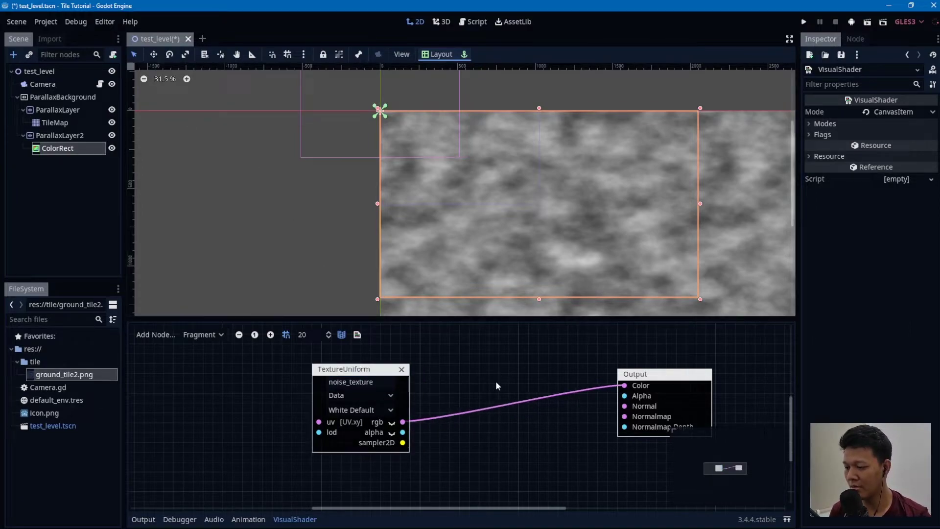
pyautogui.moveTo(403, 422); pyautogui.dragTo(625, 394)
pyautogui.scroll(2, 598, 244)
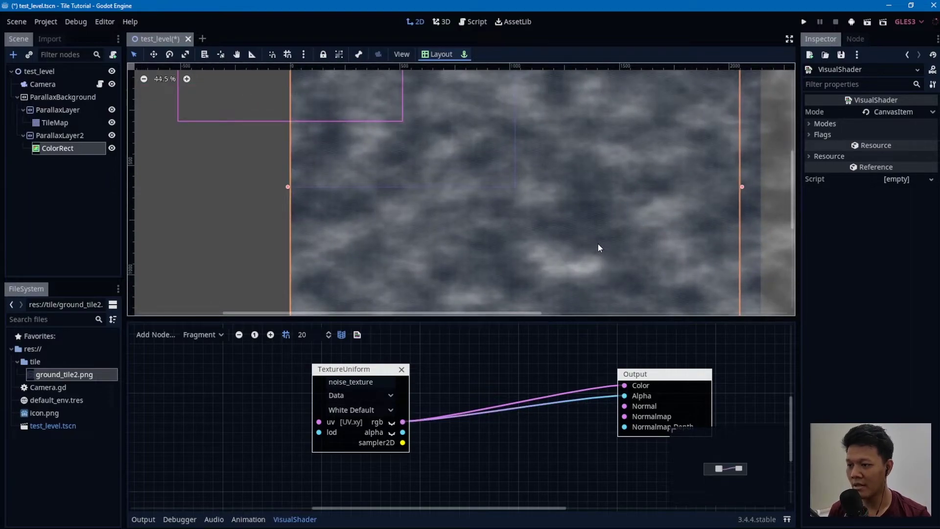
pyautogui.scroll(2, 598, 244)
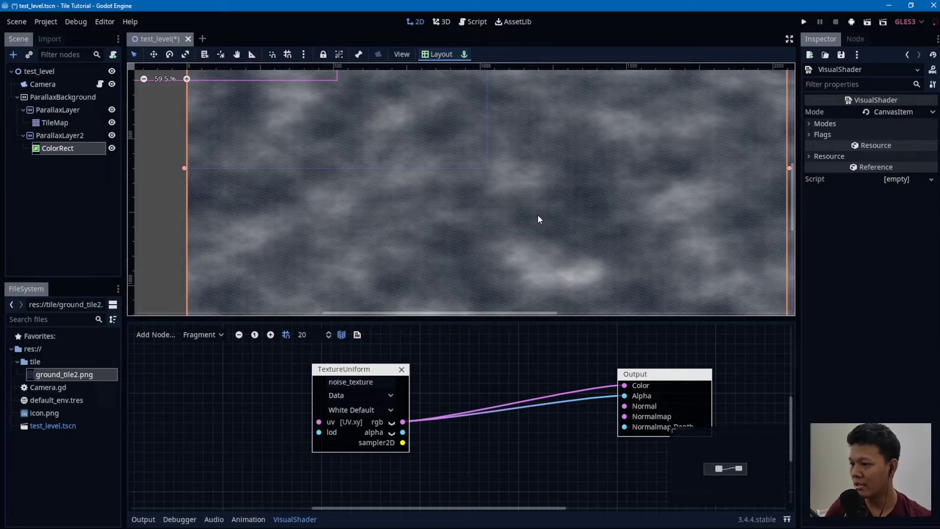
# Move the TextureUniform and Output nodes farther apart to make room between them in the shader graph.
pyautogui.moveTo(343, 370); pyautogui.dragTo(274, 372)
pyautogui.moveTo(669, 380); pyautogui.dragTo(666, 377)
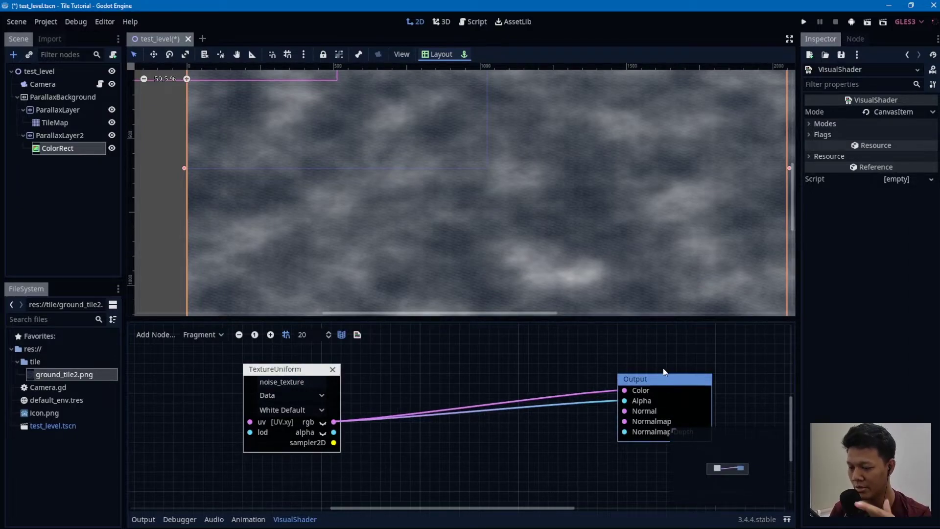
pyautogui.click(465, 365)
pyautogui.click(289, 372)
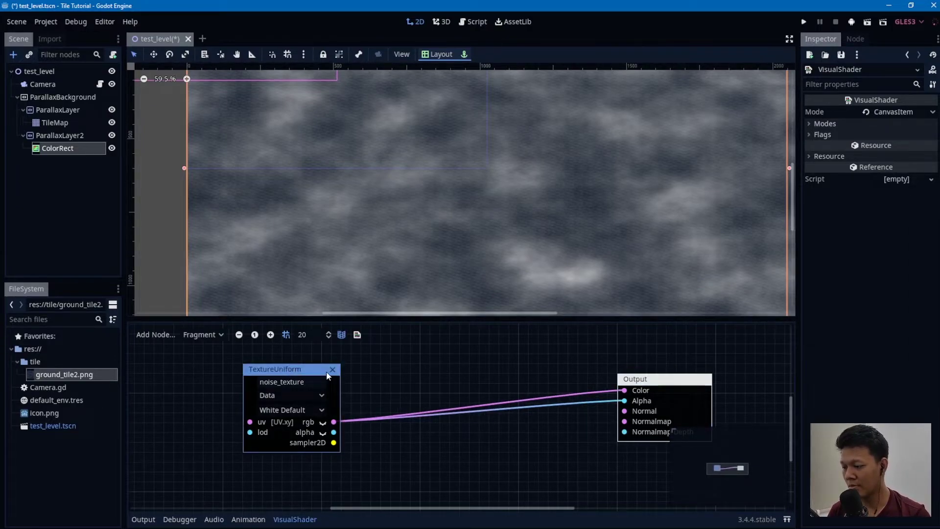
pyautogui.moveTo(647, 378); pyautogui.dragTo(647, 387)
pyautogui.rightClick(484, 383)
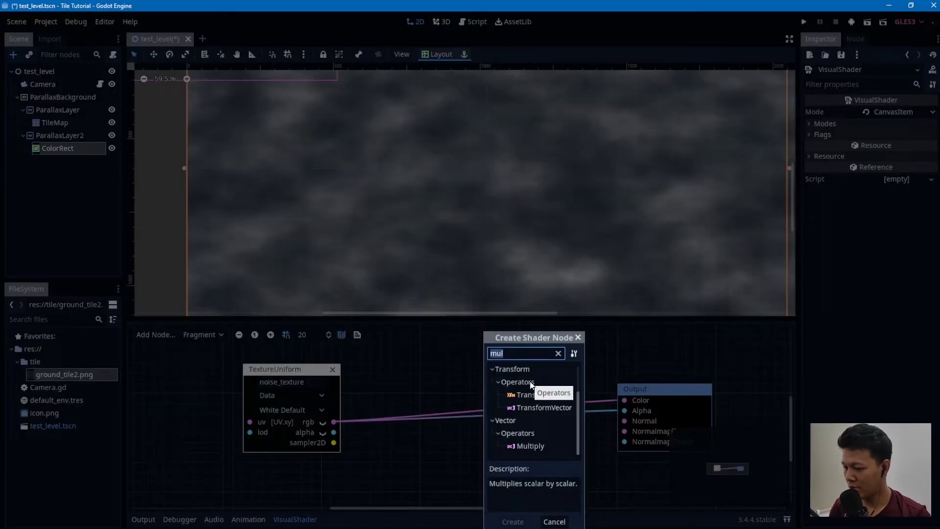
pyautogui.click(577, 337)
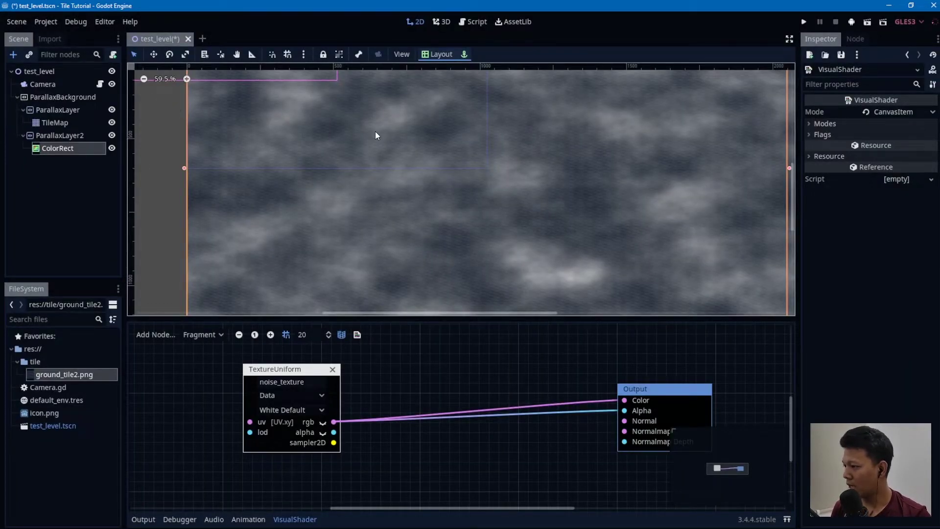
# Hide ParallaxLayer2 to examine the bare ground tiles up close, and show the layer again.
pyautogui.click(112, 135)
pyautogui.scroll(4, 313, 200)
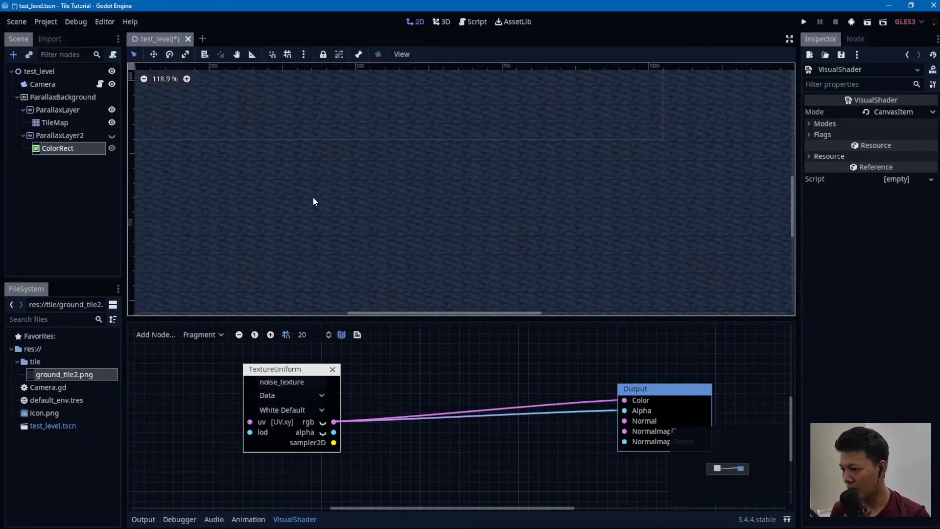
pyautogui.scroll(1, 342, 196)
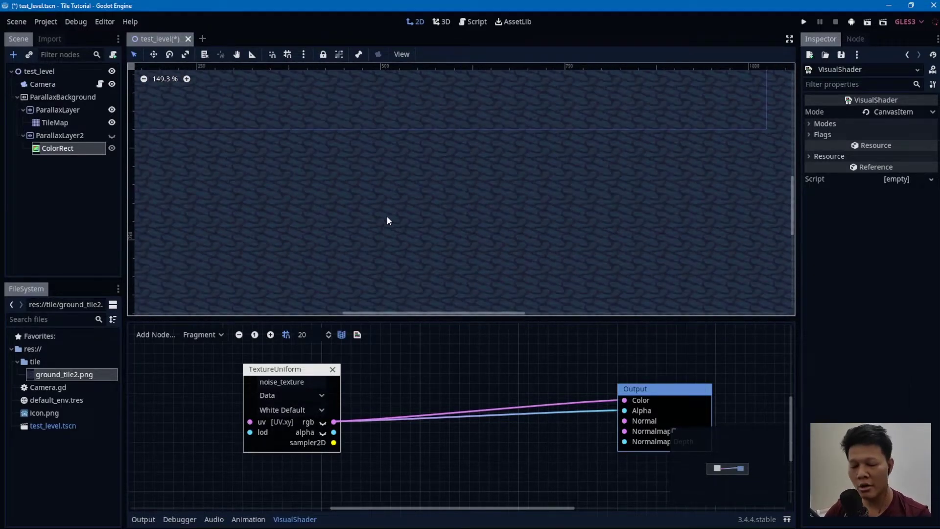
pyautogui.click(113, 136)
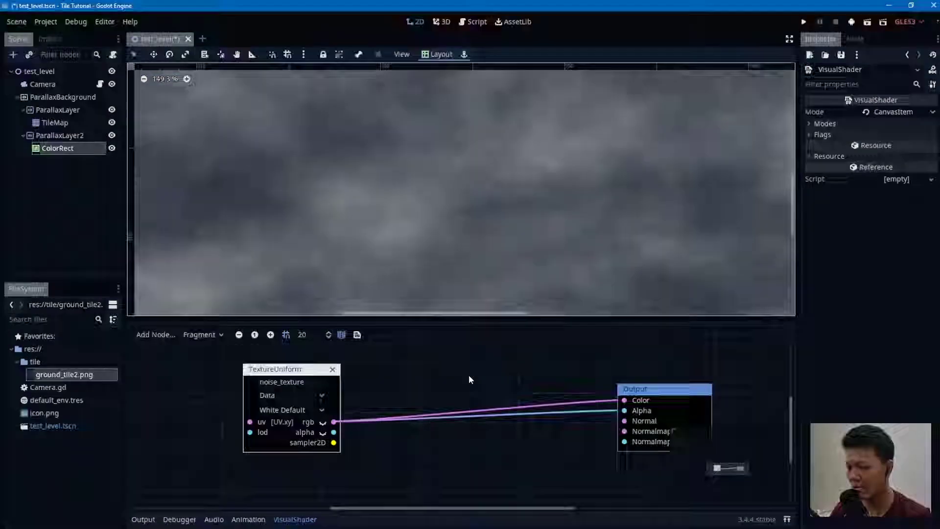
# Insert a vector Round node between the TextureUniform's rgb output and the Output node's Color, and inspect the resulting noise.
pyautogui.rightClick(486, 333)
pyautogui.write('round')
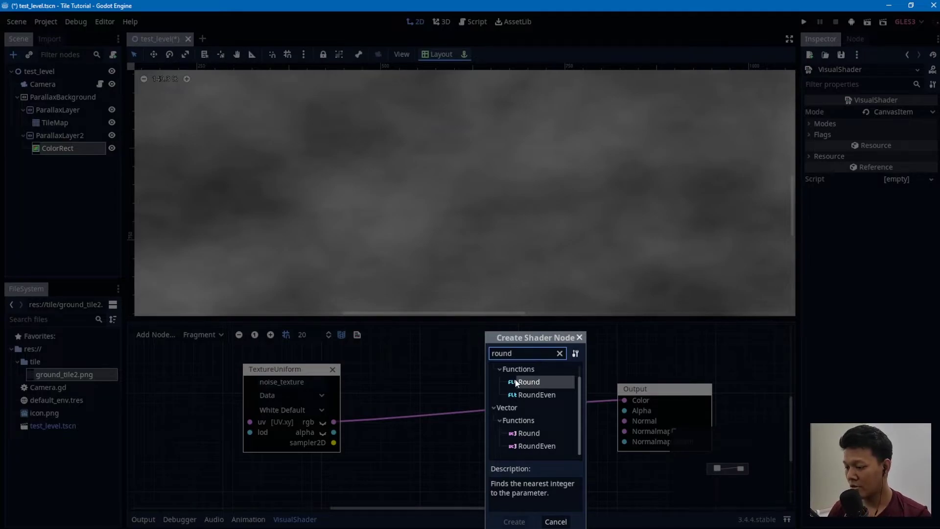
pyautogui.doubleClick(528, 435)
pyautogui.moveTo(519, 383); pyautogui.dragTo(483, 384)
pyautogui.moveTo(636, 395); pyautogui.dragTo(453, 406)
pyautogui.moveTo(532, 402); pyautogui.dragTo(625, 401)
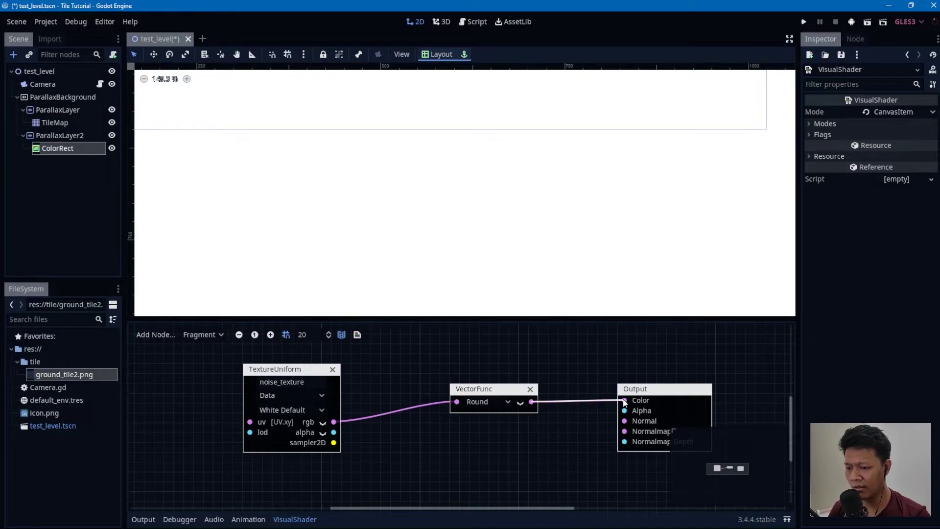
pyautogui.scroll(-2, 425, 191)
pyautogui.scroll(-7, 424, 187)
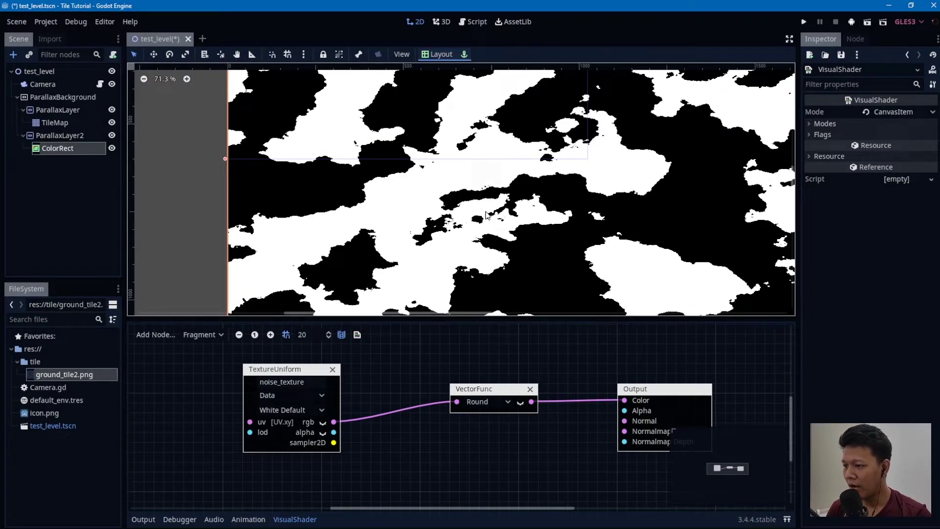
# Connect the TextureUniform's rgb output directly to the Output node's Alpha, bypassing the Round node, and inspect the overlay.
pyautogui.moveTo(520, 410); pyautogui.dragTo(512, 408)
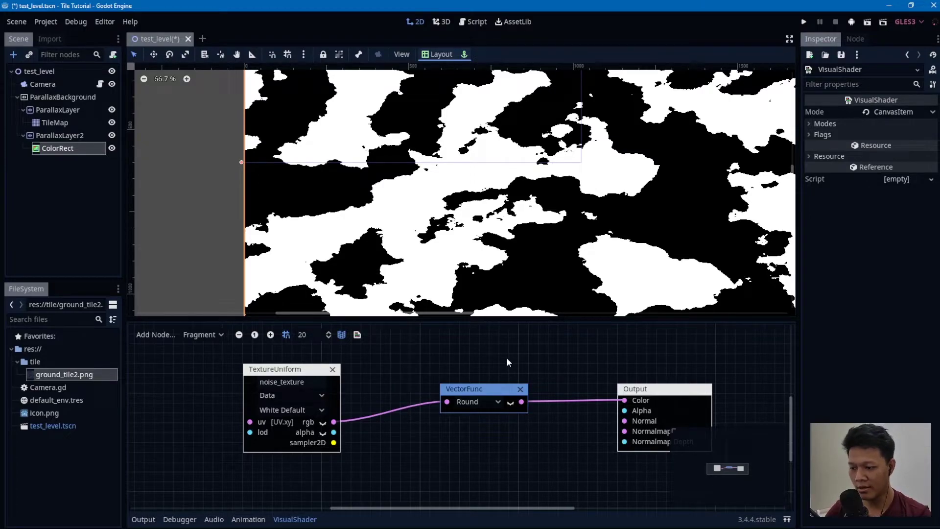
pyautogui.moveTo(479, 417); pyautogui.dragTo(500, 396, button='middle')
pyautogui.moveTo(495, 368); pyautogui.dragTo(485, 349)
pyautogui.moveTo(358, 402); pyautogui.dragTo(646, 390)
pyautogui.scroll(2, 501, 216)
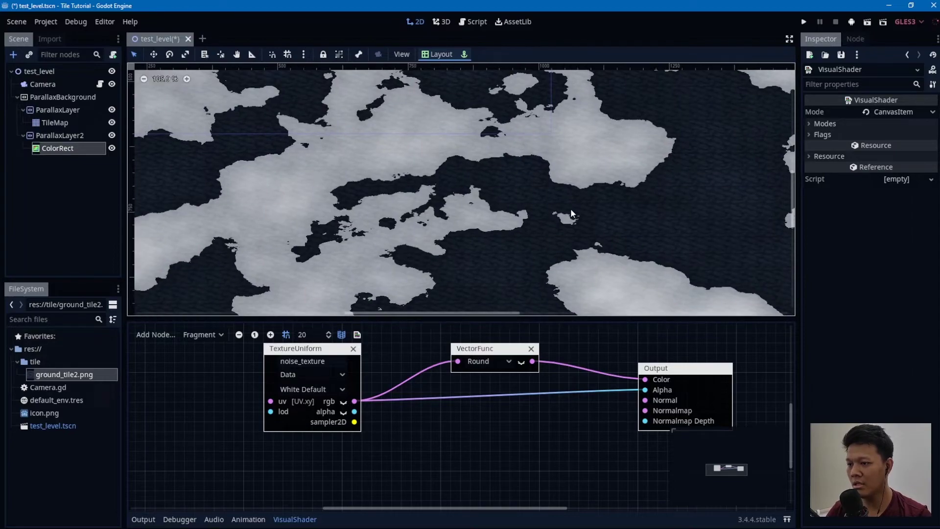
pyautogui.moveTo(493, 212)
pyautogui.mouseDown(button='middle')
pyautogui.moveTo(445, 192)
pyautogui.moveTo(489, 214)
pyautogui.mouseUp(button='middle')
pyautogui.scroll(10, 447, 192)
pyautogui.scroll(-11, 416, 196)
pyautogui.moveTo(509, 349); pyautogui.dragTo(509, 359)
pyautogui.scroll(-5, 387, 203)
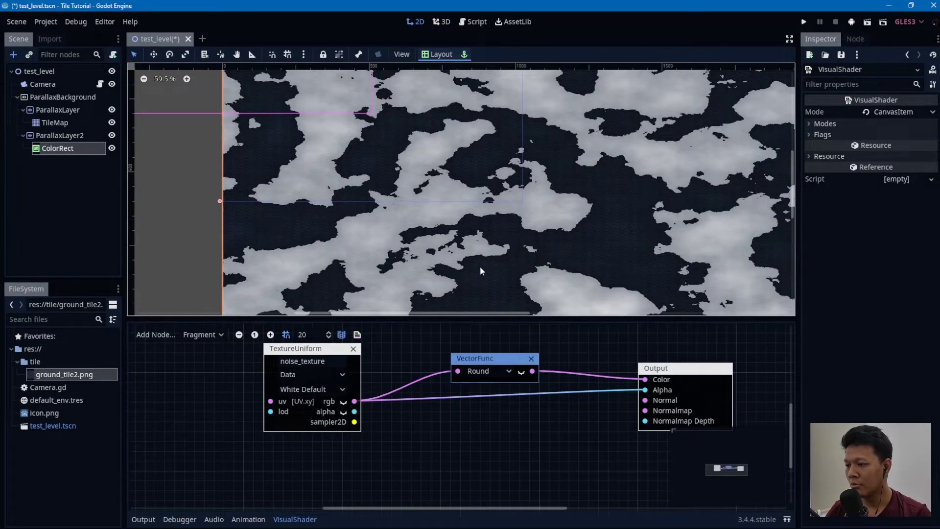
# Rearrange the TextureUniform and Round nodes, add a ColorUniform node and place it above the TextureUniform.
pyautogui.click(322, 350)
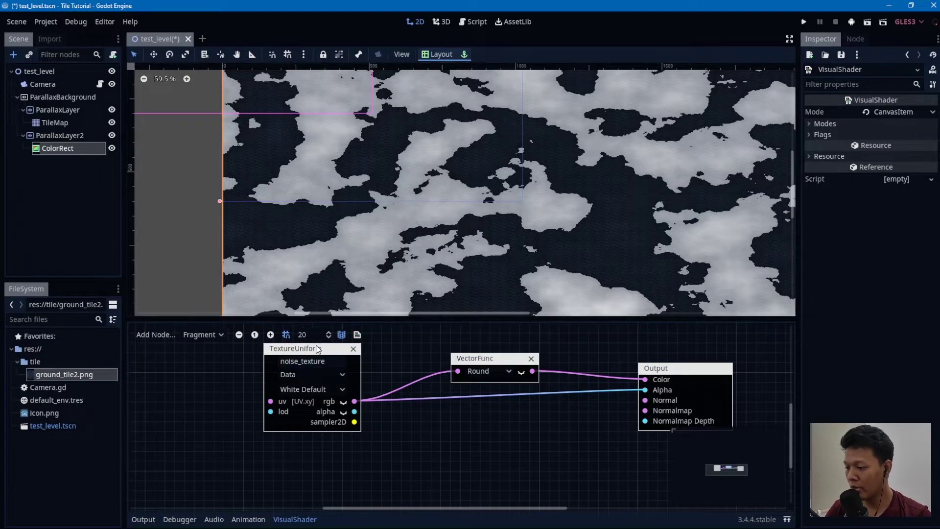
pyautogui.moveTo(322, 350); pyautogui.dragTo(307, 400)
pyautogui.rightClick(460, 354)
pyautogui.moveTo(485, 358); pyautogui.dragTo(236, 385)
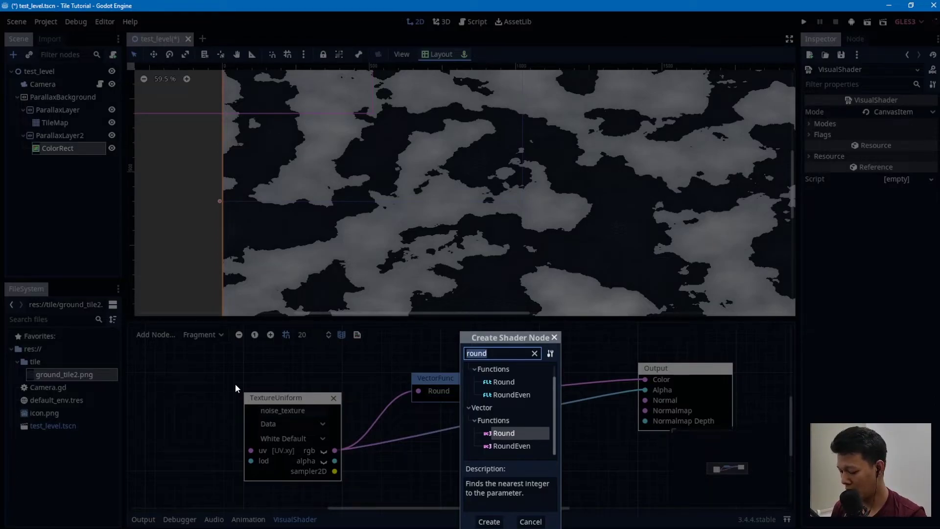
pyautogui.write('color')
pyautogui.scroll(-1, 512, 410)
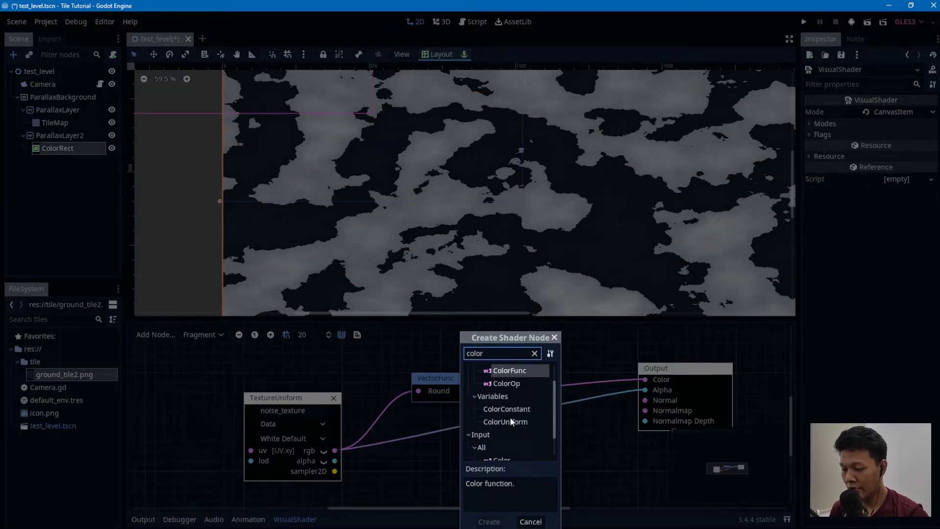
pyautogui.doubleClick(510, 419)
pyautogui.moveTo(498, 348); pyautogui.dragTo(583, 394, button='middle')
pyautogui.moveTo(579, 403); pyautogui.dragTo(422, 360)
# Name the ColorUniform parameter noise_color.
pyautogui.click(424, 379)
pyautogui.hotkey('ctrl', 'a')
pyautogui.write('noise_color')
pyautogui.press('Return')
# Try to route the Round node's output through the b input of a new vector Multiply node into the Output's Color.
pyautogui.moveTo(618, 376); pyautogui.dragTo(542, 363, button='middle')
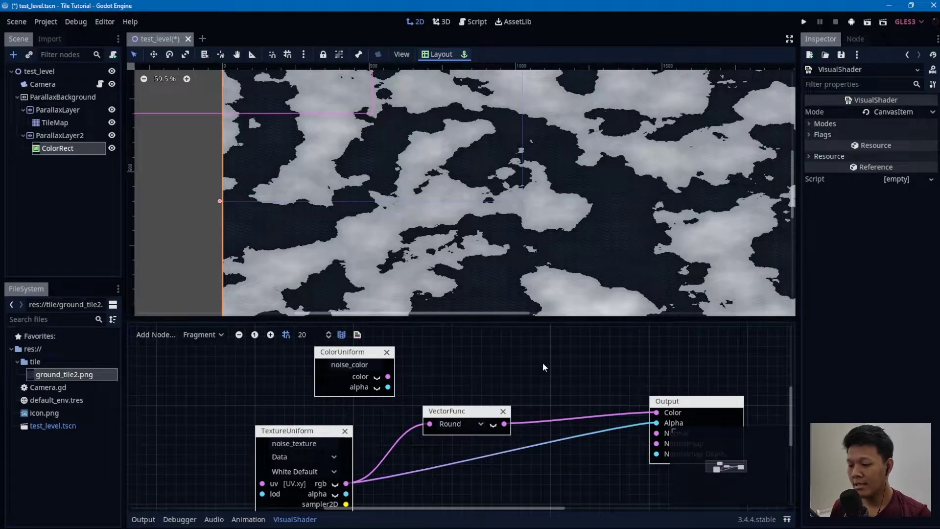
pyautogui.rightClick(542, 363)
pyautogui.write('mult')
pyautogui.scroll(-1, 627, 441)
pyautogui.click(589, 443)
pyautogui.doubleClick(590, 443)
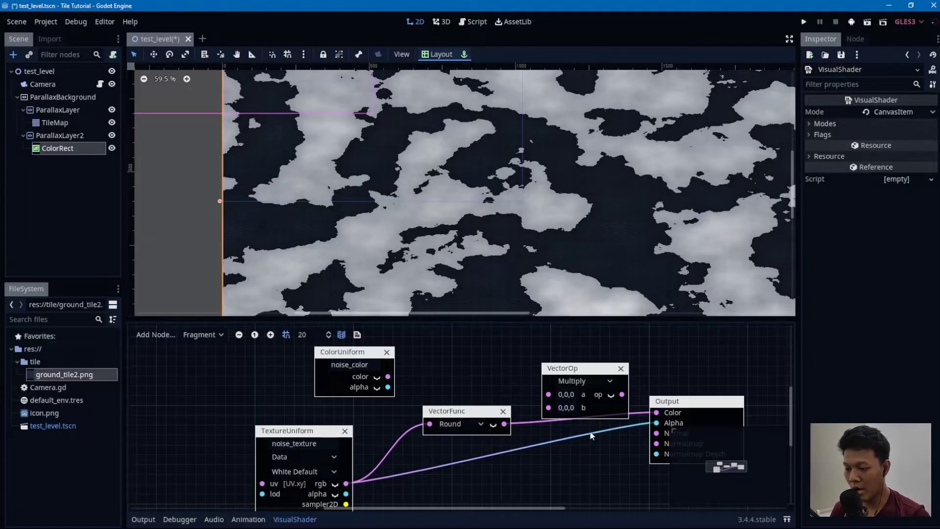
pyautogui.moveTo(657, 412); pyautogui.dragTo(549, 406)
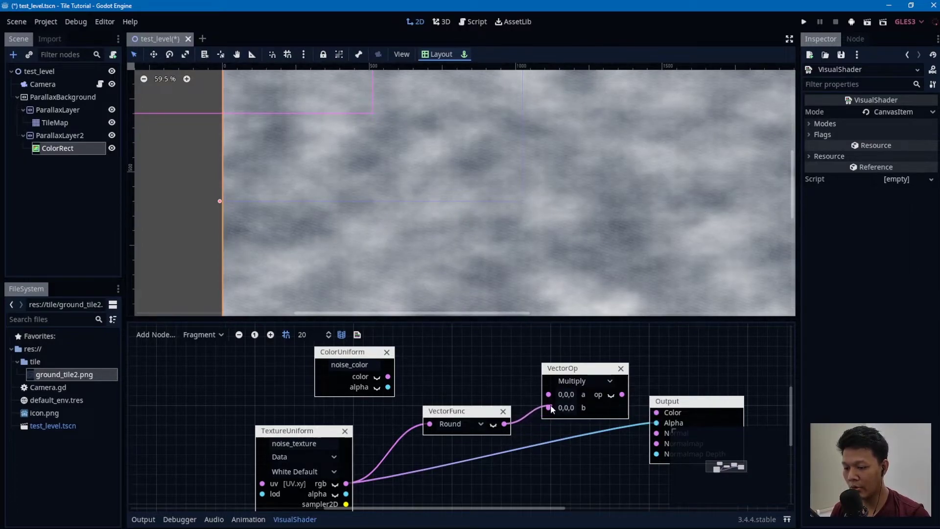
pyautogui.moveTo(598, 387); pyautogui.dragTo(657, 413)
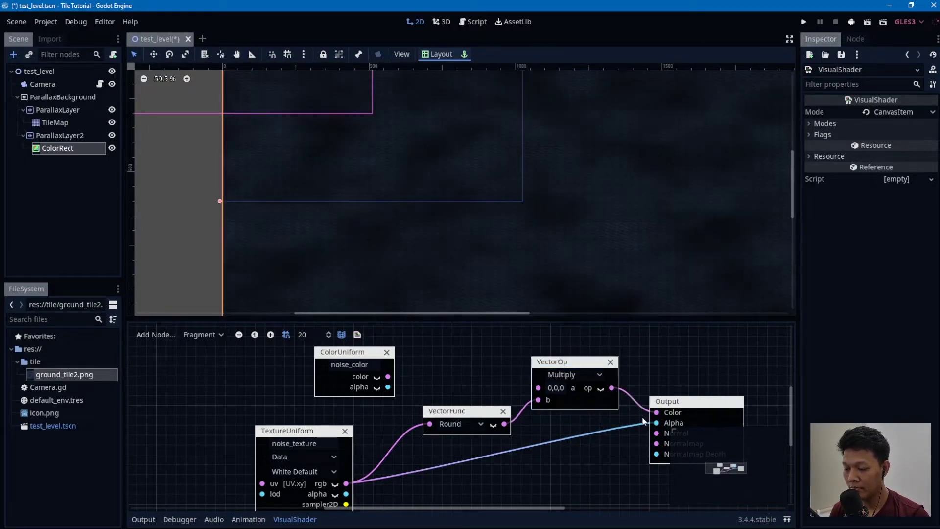
# Delete the Multiply node and reconnect the Round node's output directly to the Output node's Color.
pyautogui.moveTo(496, 396); pyautogui.dragTo(394, 354, button='middle')
pyautogui.moveTo(540, 354); pyautogui.dragTo(539, 389, button='middle')
pyautogui.click(511, 356)
pyautogui.moveTo(404, 418); pyautogui.dragTo(556, 408)
# Inspect the overlay's dark areas, and feed the Output node's Alpha from the Round node instead of the TextureUniform.
pyautogui.scroll(3, 630, 215)
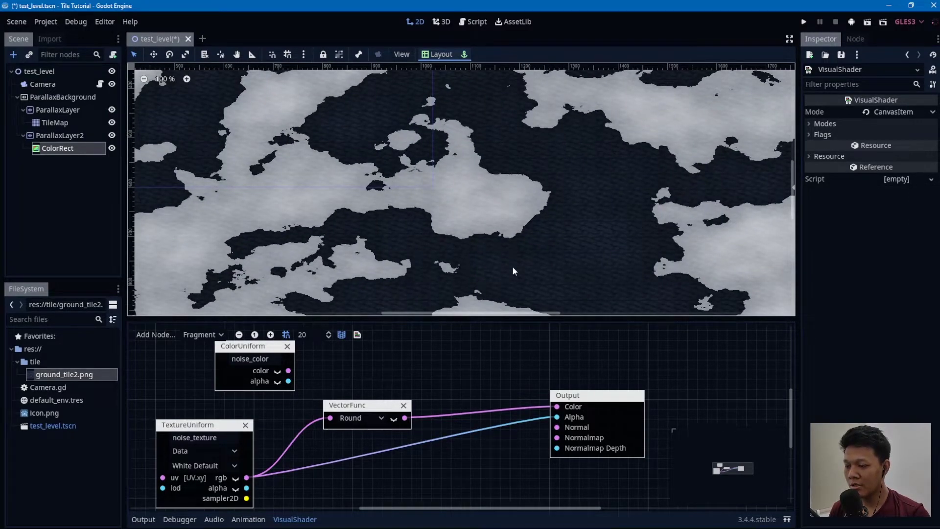
pyautogui.scroll(3, 424, 260)
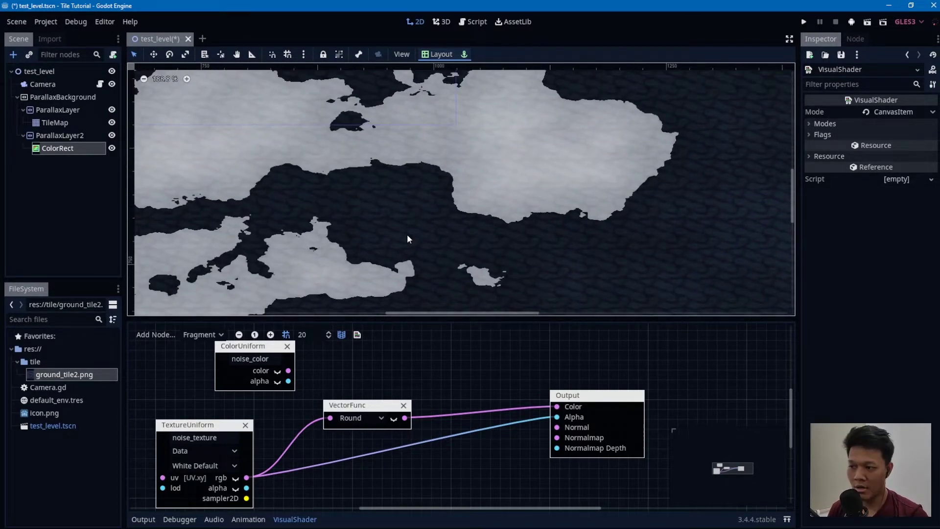
pyautogui.scroll(3, 359, 226)
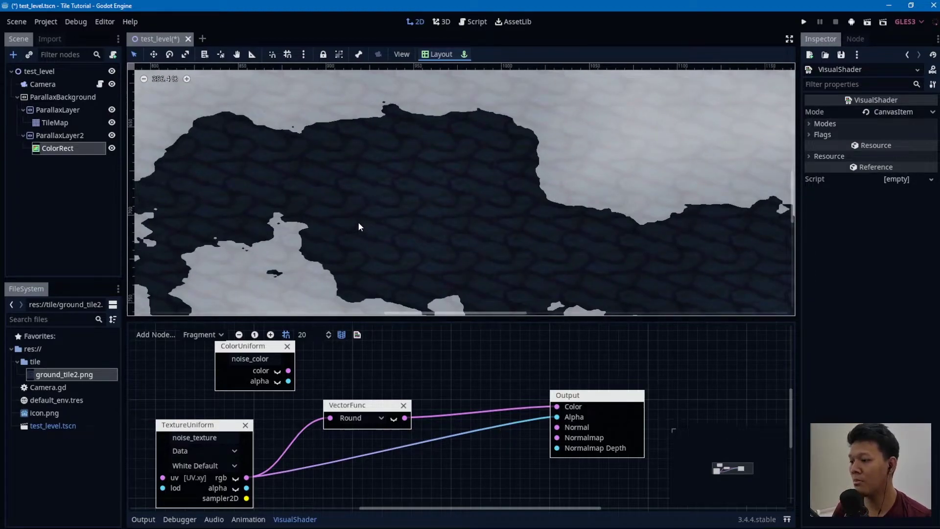
pyautogui.scroll(-6, 359, 226)
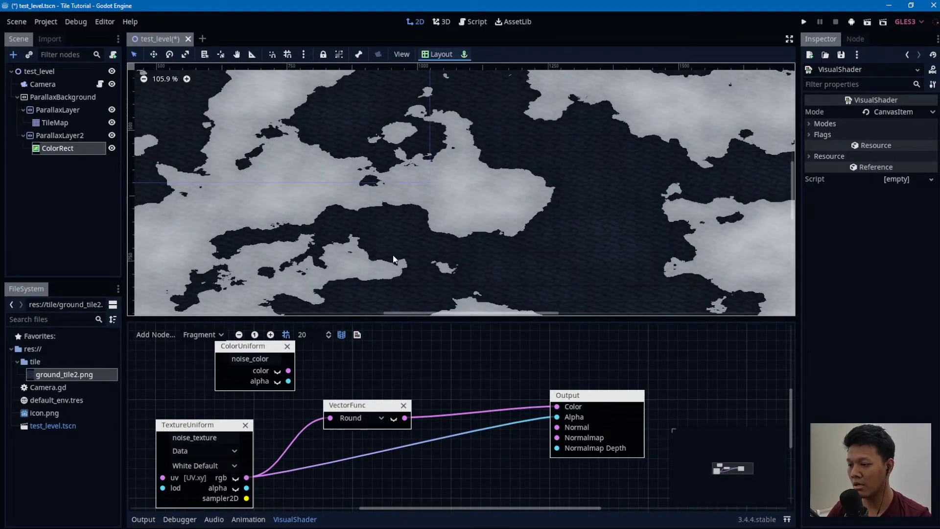
pyautogui.scroll(-2, 394, 259)
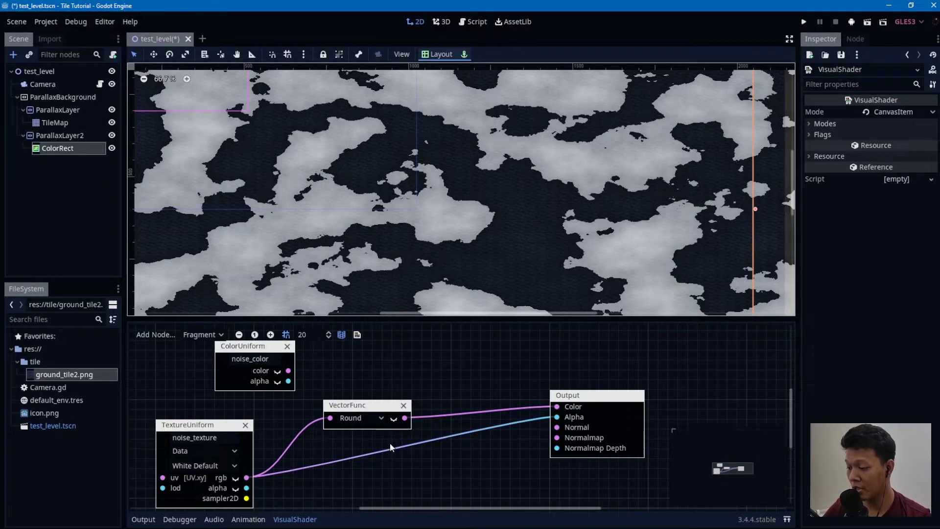
pyautogui.moveTo(558, 417); pyautogui.dragTo(368, 446)
pyautogui.moveTo(405, 421); pyautogui.dragTo(557, 417)
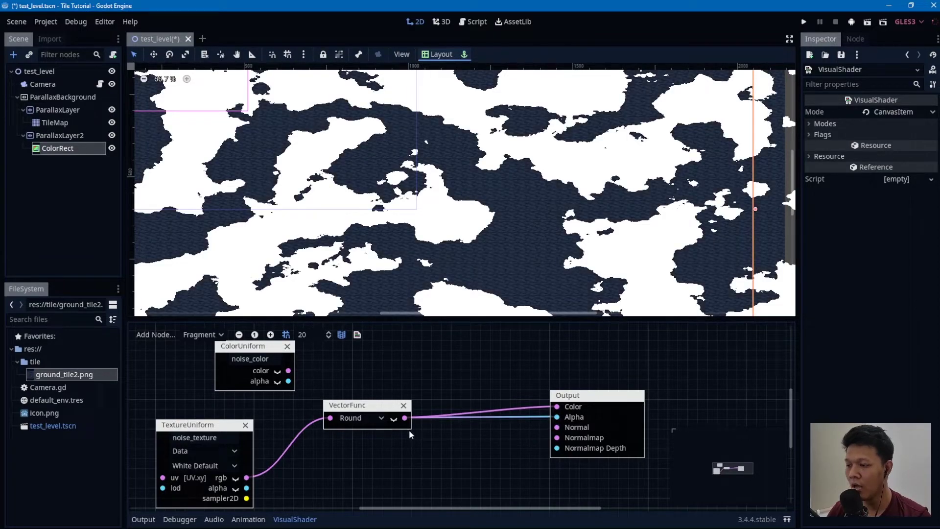
pyautogui.scroll(3, 456, 207)
pyautogui.moveTo(369, 410); pyautogui.dragTo(398, 421)
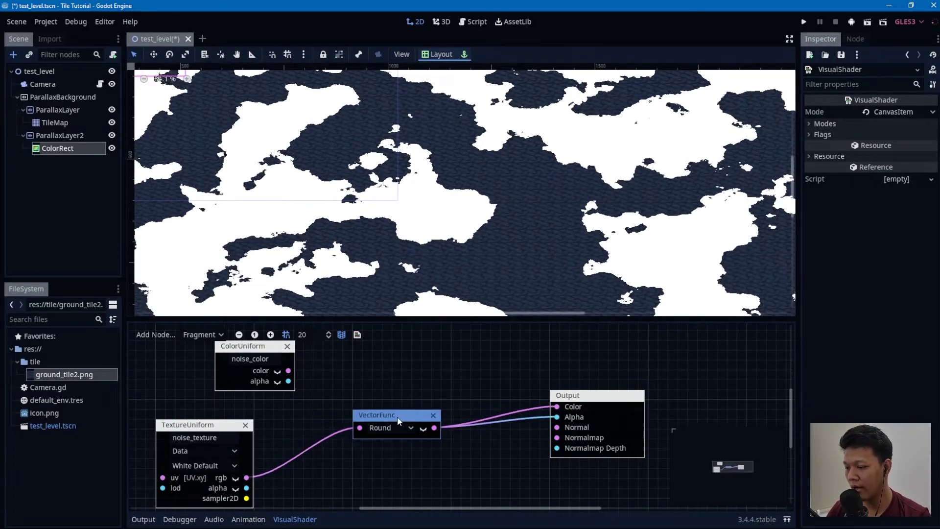
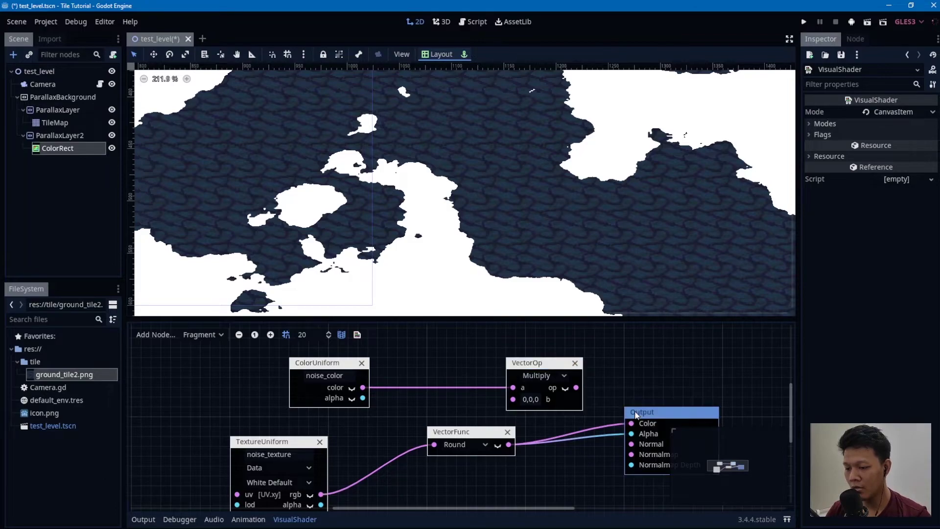
# Connect the Round node's output to the Multiply node's b input and the Multiply result to the Output node's Color.
pyautogui.moveTo(642, 383); pyautogui.dragTo(516, 357, button='middle')
pyautogui.moveTo(418, 338); pyautogui.dragTo(466, 348)
pyautogui.moveTo(564, 398); pyautogui.dragTo(435, 382)
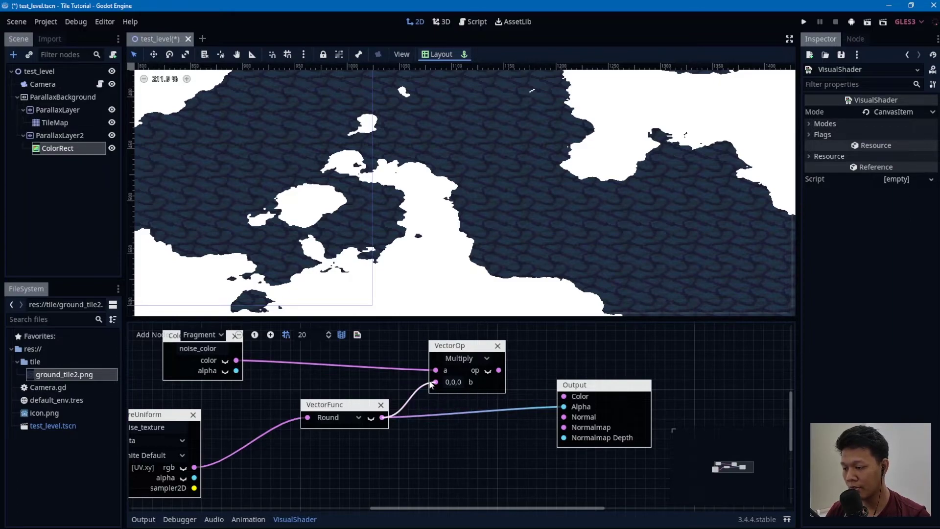
pyautogui.moveTo(465, 345); pyautogui.dragTo(470, 355)
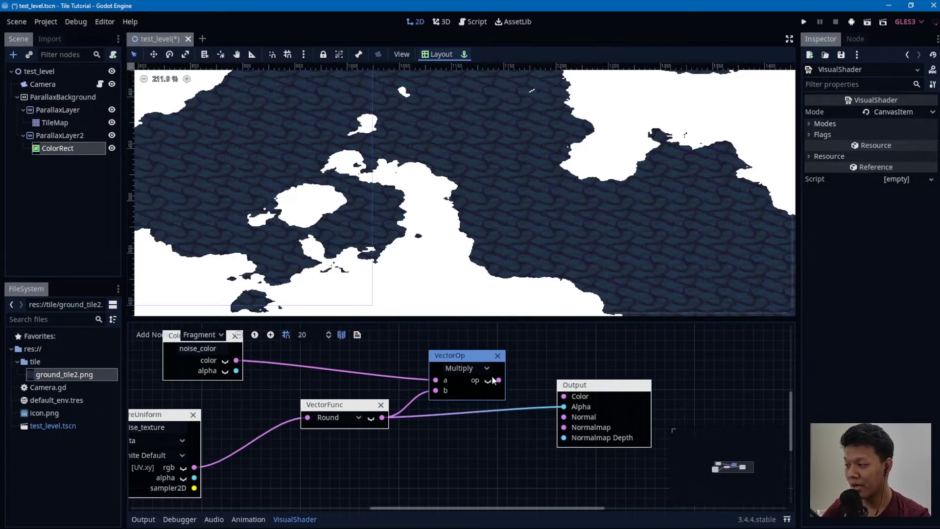
pyautogui.scroll(-4, 456, 235)
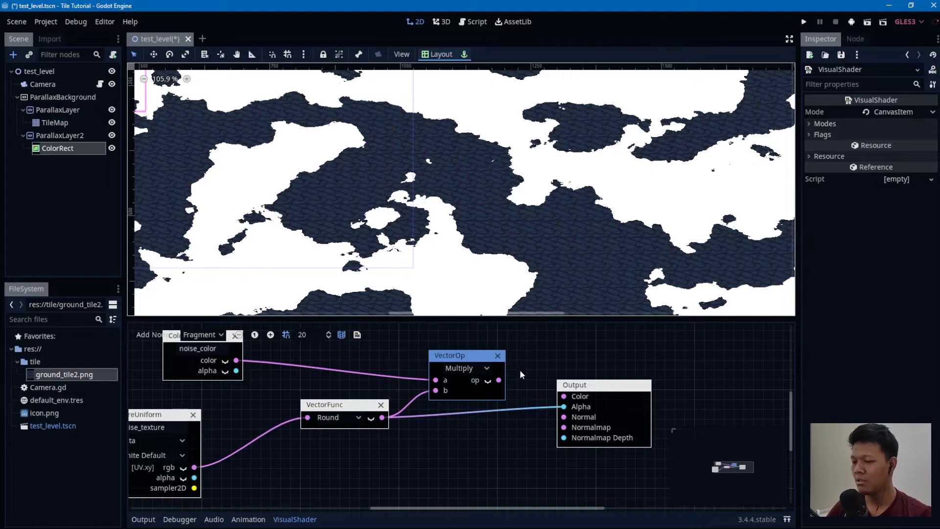
pyautogui.moveTo(501, 380); pyautogui.dragTo(564, 396)
pyautogui.scroll(-2, 461, 398)
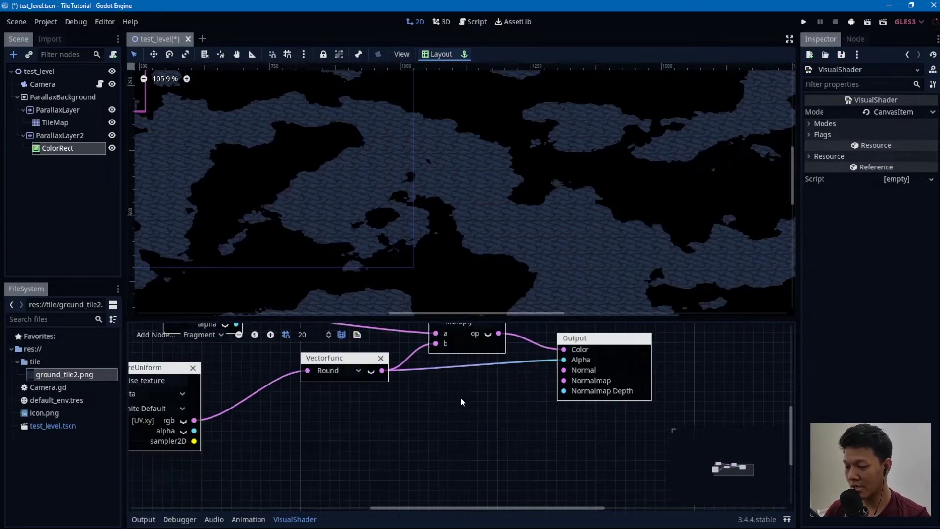
pyautogui.scroll(6, 462, 403)
pyautogui.scroll(-2, 463, 408)
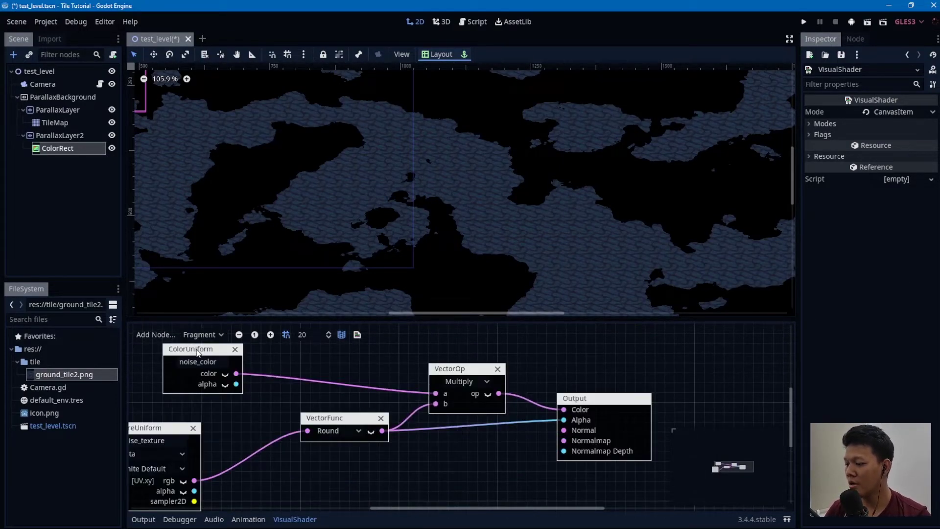
pyautogui.moveTo(196, 348); pyautogui.dragTo(224, 360)
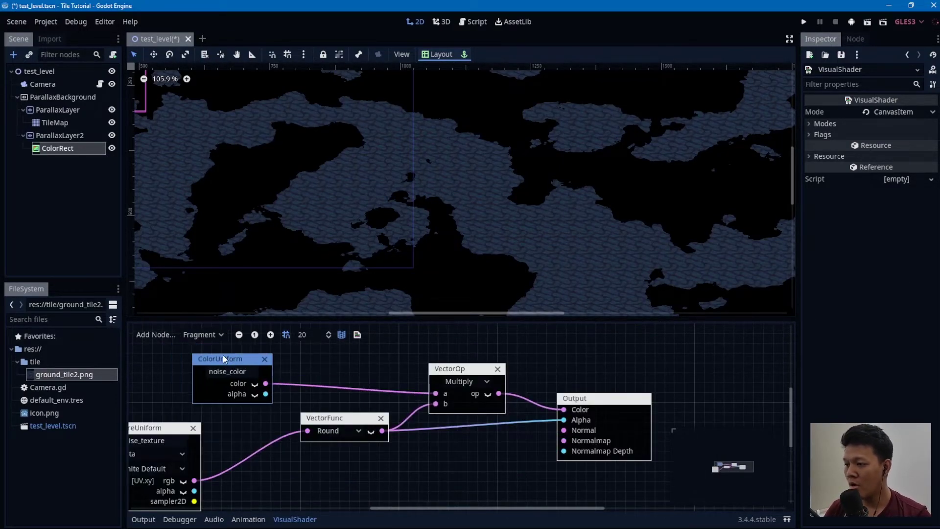
# Set the ColorRect's Noise Color shader parameter to a very dark teal and inspect the tinted patches.
pyautogui.click(66, 147)
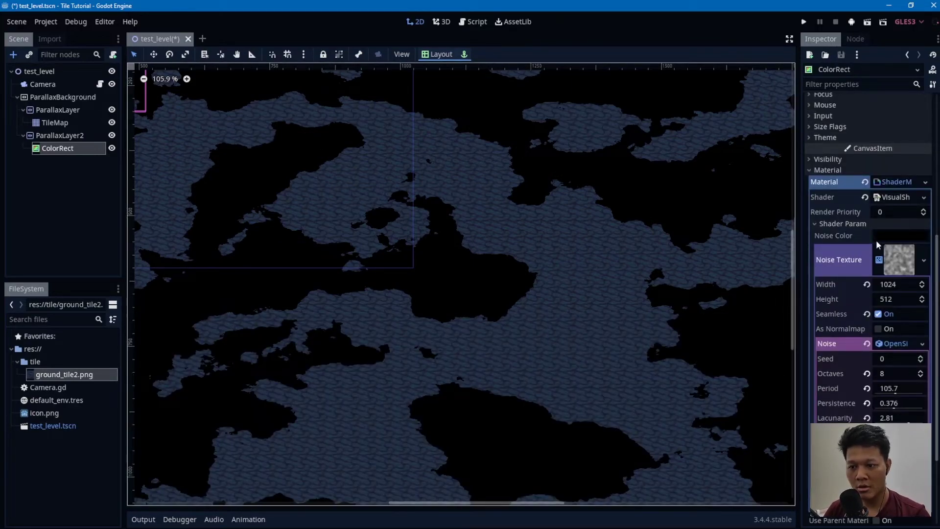
pyautogui.click(906, 260)
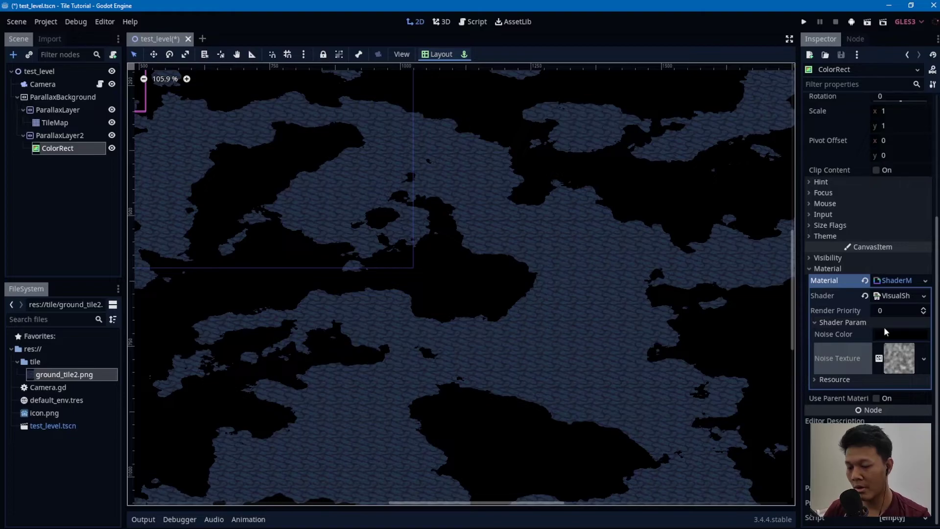
pyautogui.click(898, 338)
pyautogui.moveTo(753, 155); pyautogui.dragTo(774, 195)
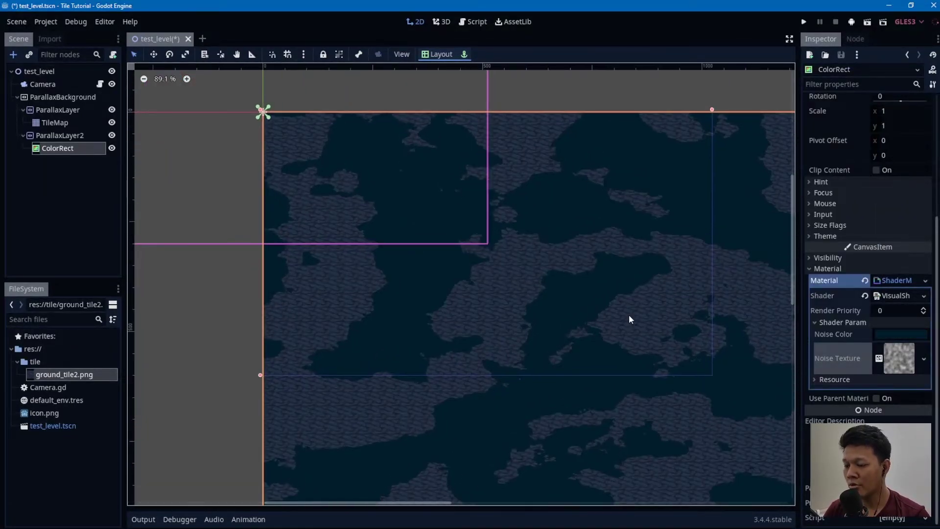
pyautogui.scroll(1, 630, 316)
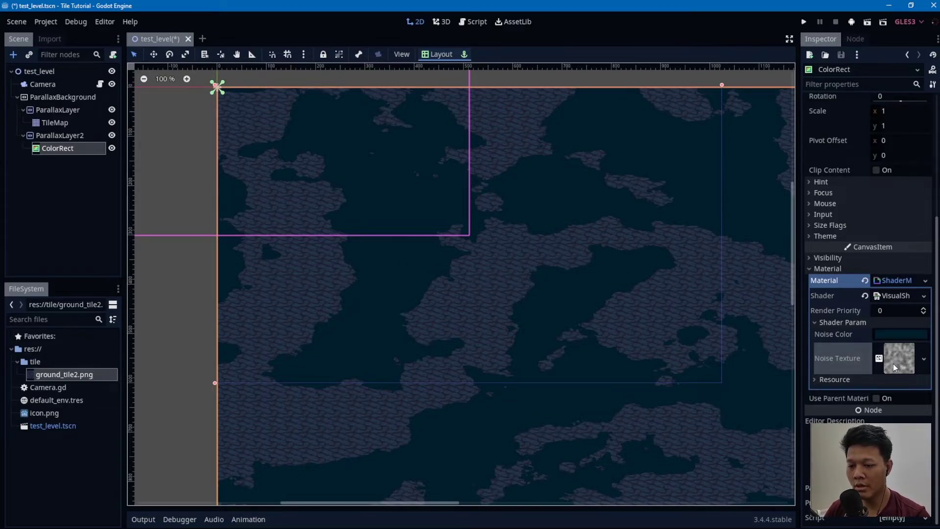
# Open the ColorRect's visual shader, add a ScalarUniform node below the Round node and name it alpha.
pyautogui.click(892, 297)
pyautogui.moveTo(669, 366); pyautogui.dragTo(679, 406)
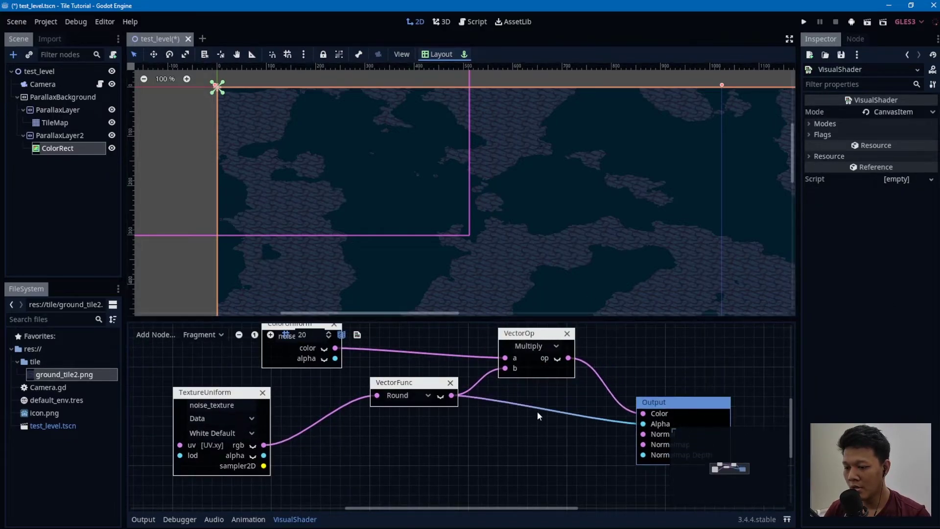
pyautogui.moveTo(403, 432); pyautogui.dragTo(455, 411, button='middle')
pyautogui.moveTo(474, 368); pyautogui.dragTo(454, 377)
pyautogui.rightClick(538, 448)
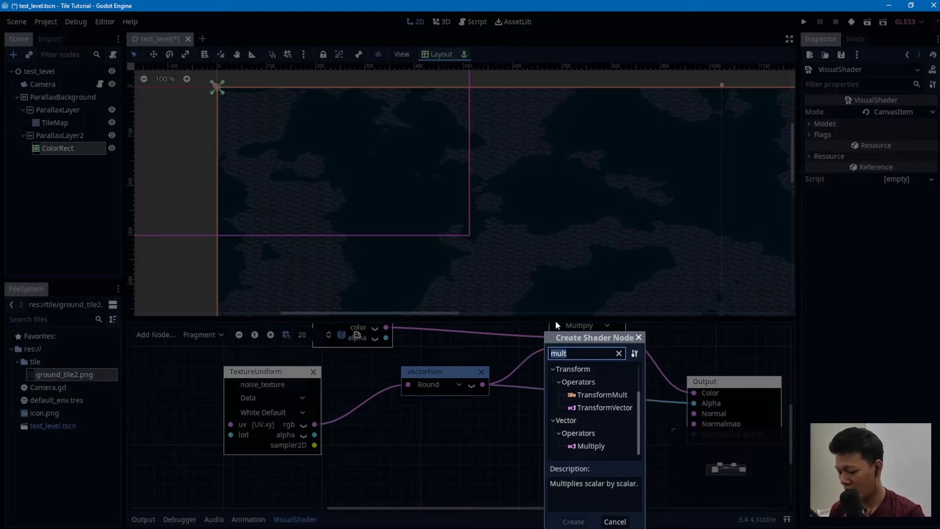
pyautogui.write('scala')
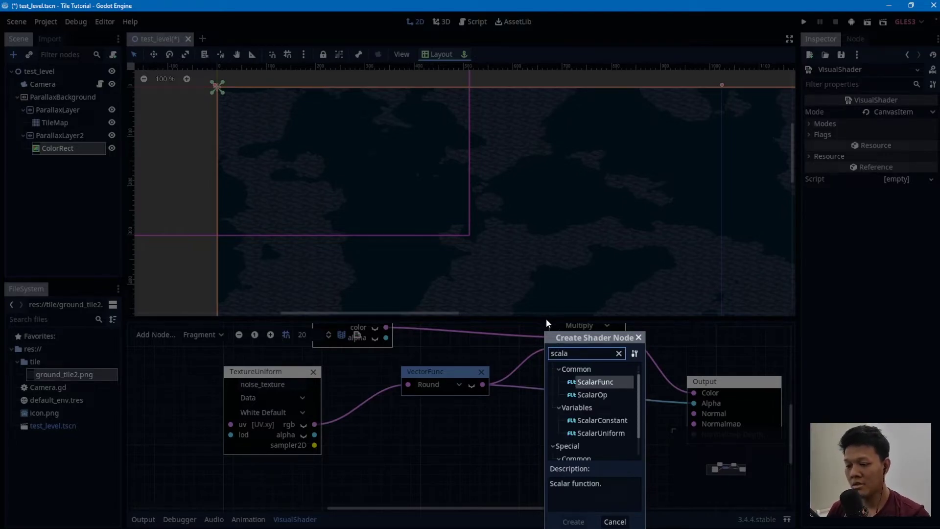
pyautogui.doubleClick(601, 434)
pyautogui.moveTo(565, 450); pyautogui.dragTo(392, 481)
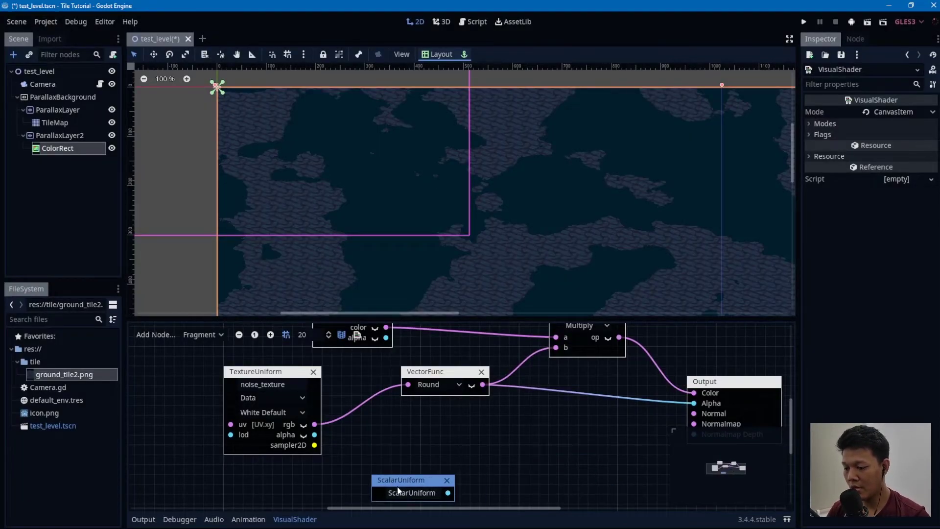
pyautogui.doubleClick(411, 493)
pyautogui.write('alpha')
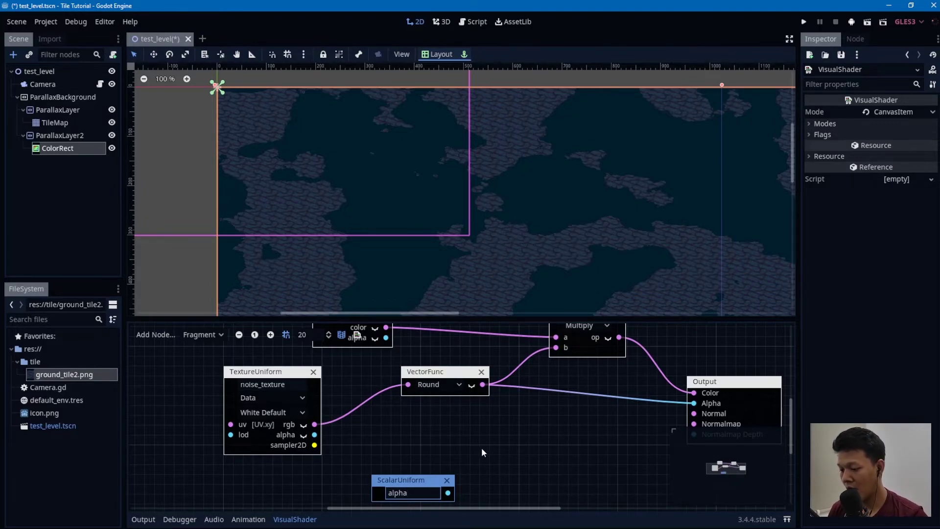
pyautogui.press('Return')
pyautogui.moveTo(411, 484); pyautogui.dragTo(420, 464)
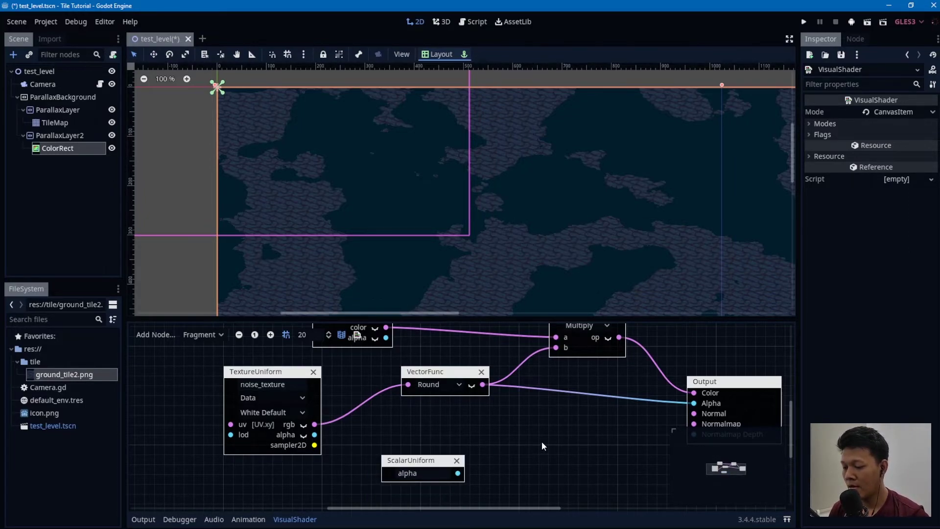
# Add a ScalarOp node set to Multiply that combines the Round output with the alpha uniform and feeds the Output node's Alpha.
pyautogui.rightClick(542, 442)
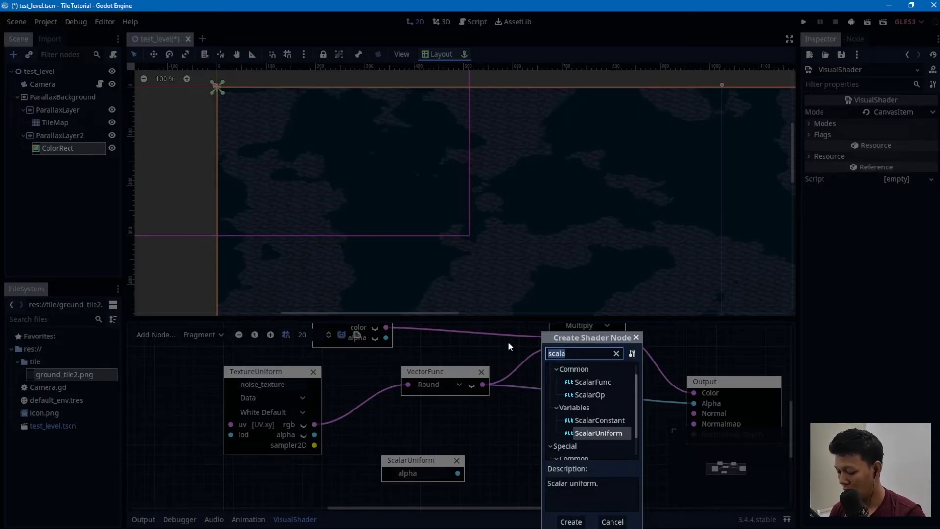
pyautogui.write('add')
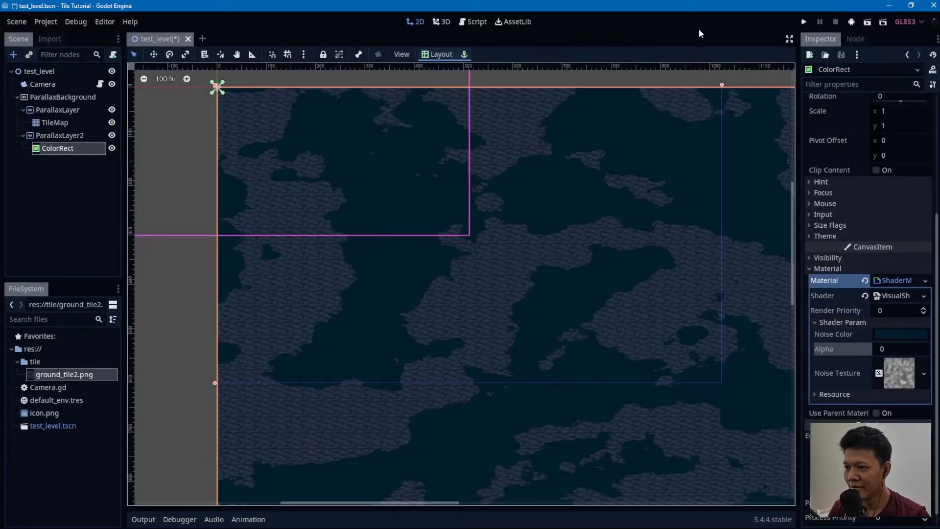
pyautogui.click(895, 295)
pyautogui.click(539, 391)
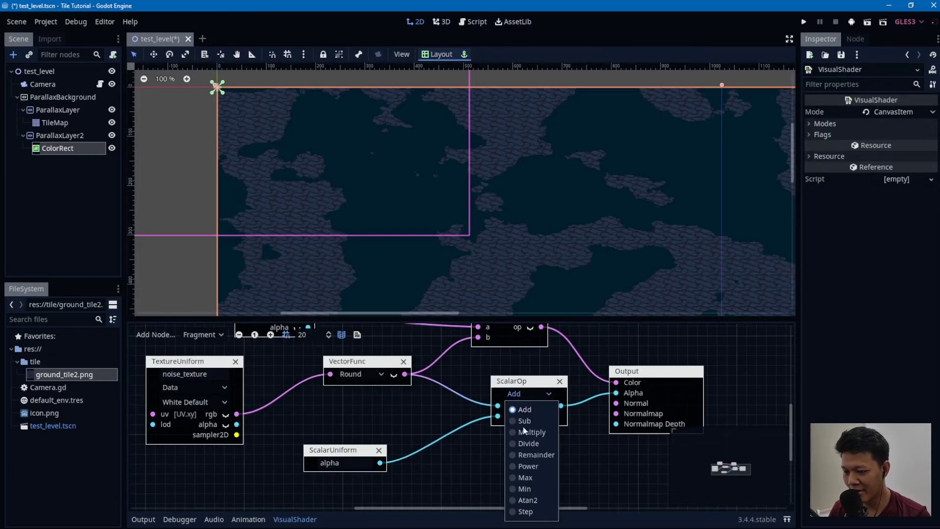
pyautogui.click(530, 432)
# Set the ColorRect's Alpha shader parameter to 0.5, inspect the patches, and lower it to about 0.4.
pyautogui.click(63, 146)
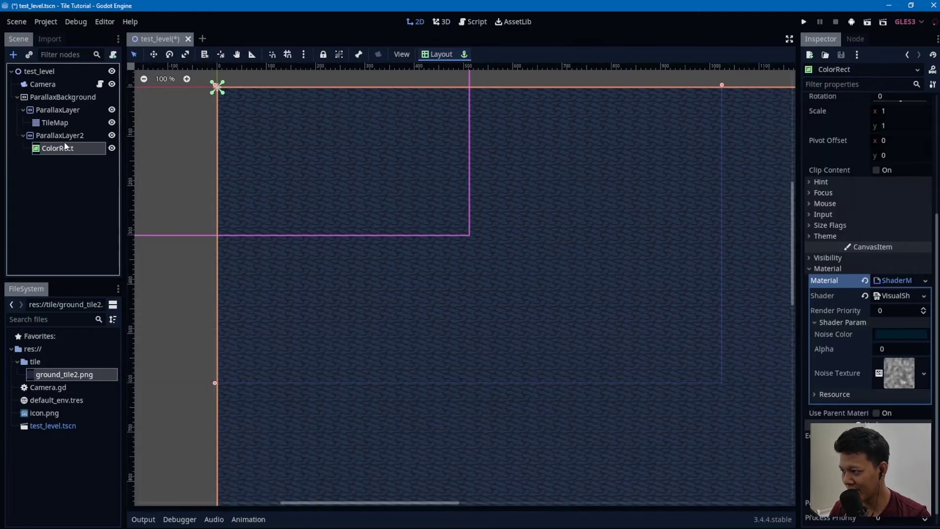
pyautogui.click(60, 136)
pyautogui.click(37, 148)
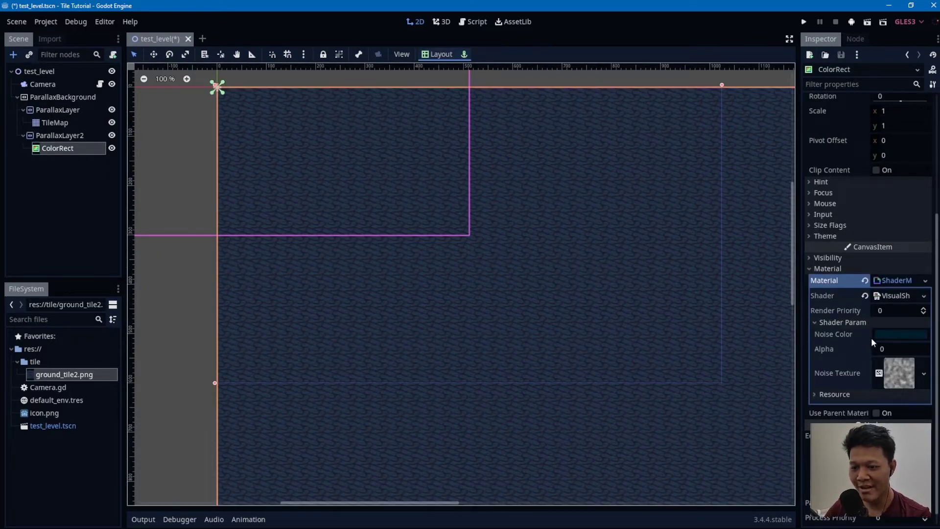
pyautogui.moveTo(888, 352); pyautogui.dragTo(908, 351)
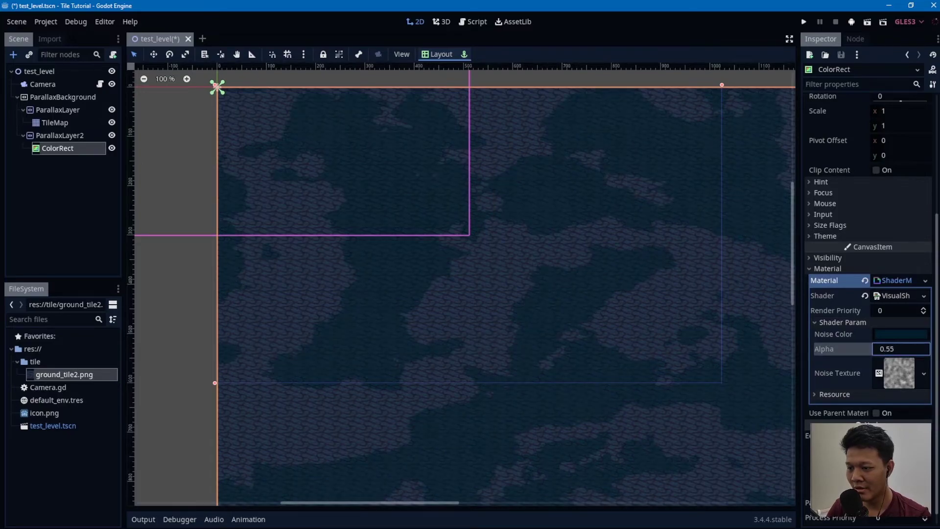
pyautogui.click(884, 351)
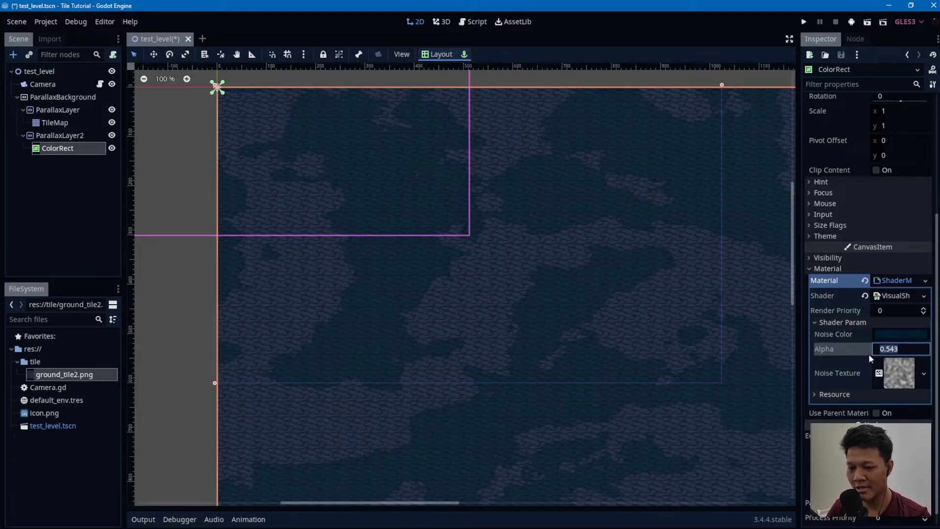
pyautogui.write('0.5')
pyautogui.press('Return')
pyautogui.scroll(1, 481, 230)
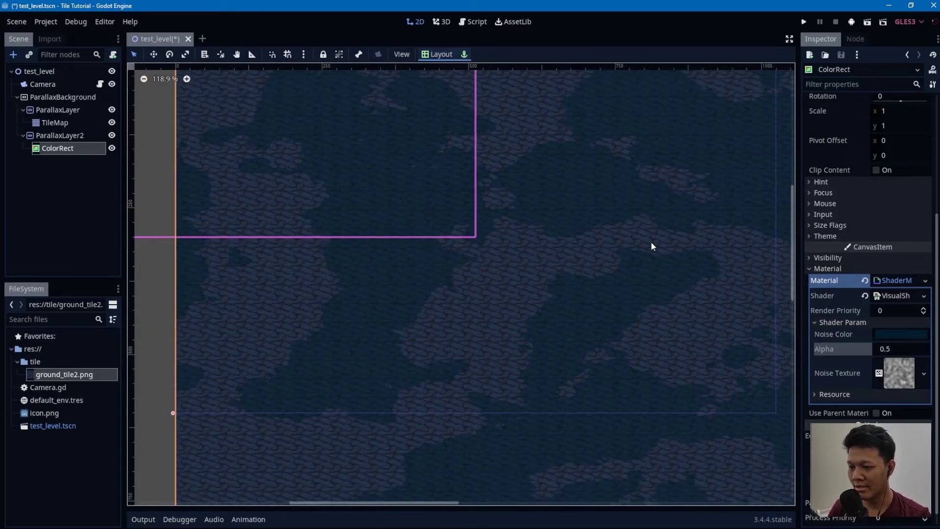
pyautogui.moveTo(889, 352)
pyautogui.mouseDown()
pyautogui.moveTo(912, 352)
pyautogui.moveTo(858, 349)
pyautogui.moveTo(901, 352)
pyautogui.mouseUp()
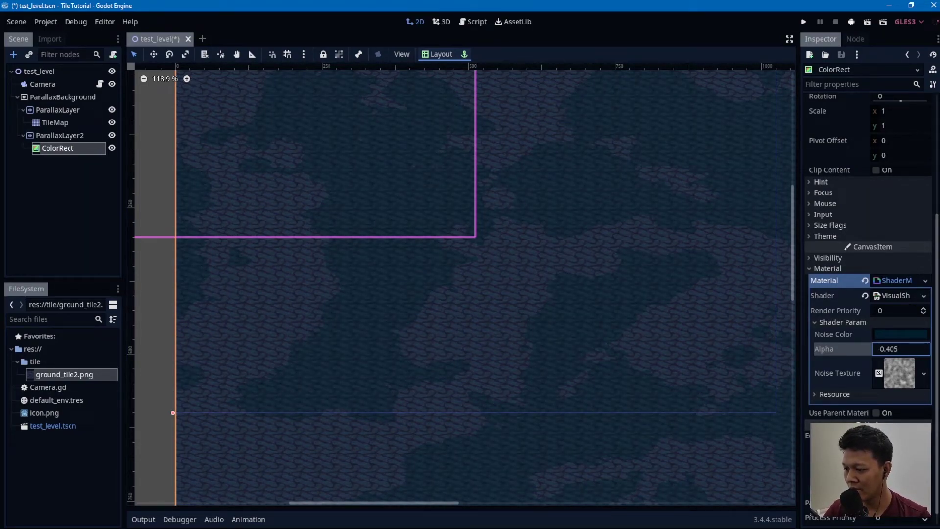
# Add a WorldEnvironment node under test_level and assign a new Environment resource to it.
pyautogui.click(54, 109)
pyautogui.click(18, 97)
pyautogui.click(66, 72)
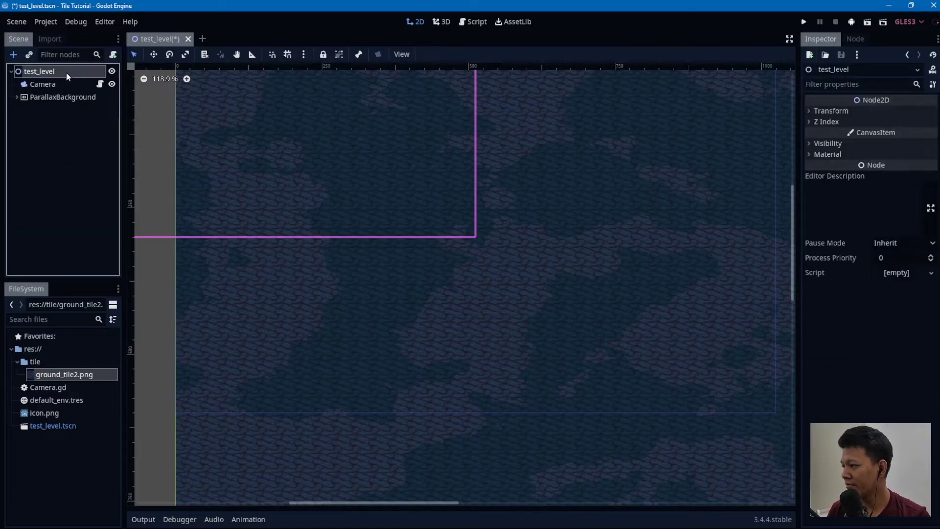
pyautogui.hotkey('ctrl', 'a')
pyautogui.scroll(3, 564, 262)
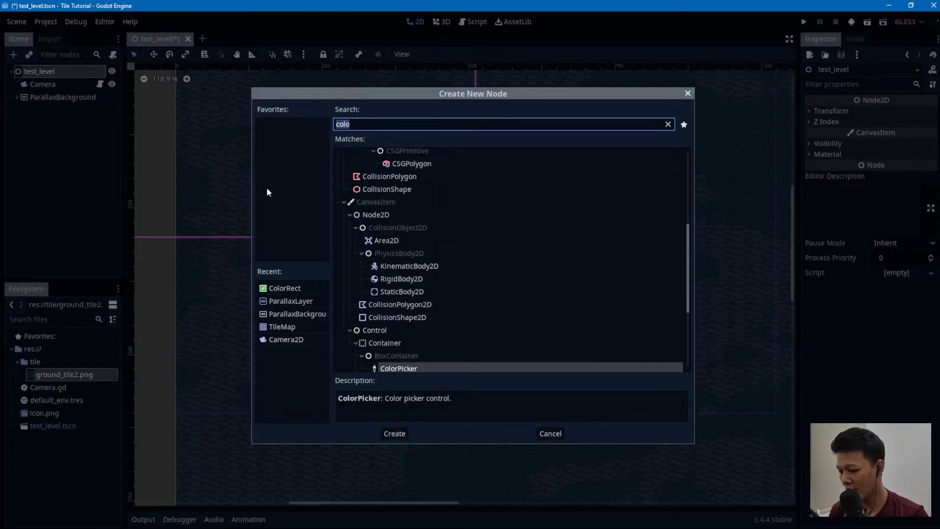
pyautogui.write('w')
pyautogui.press('BackSpace')
pyautogui.write('env')
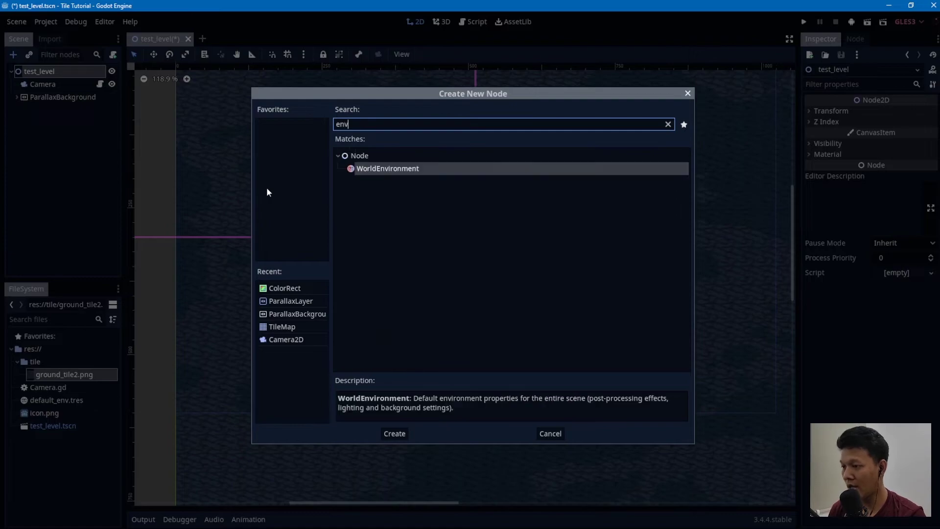
pyautogui.doubleClick(416, 169)
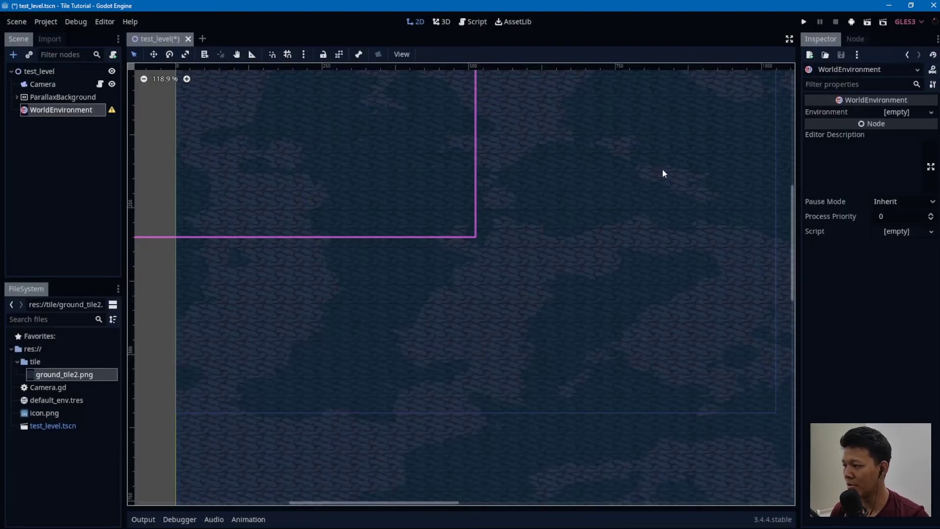
pyautogui.click(889, 112)
pyautogui.click(892, 116)
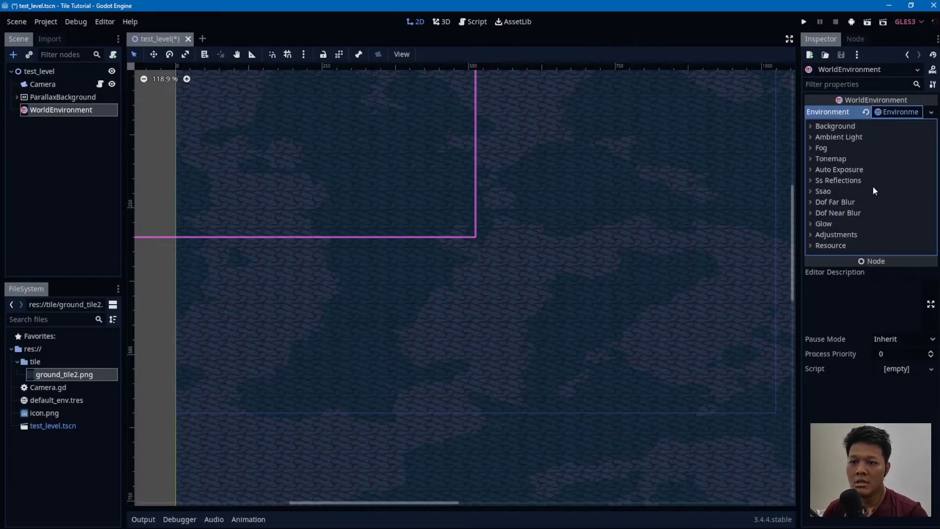
# Set the Environment's Background mode to Canvas.
pyautogui.click(831, 159)
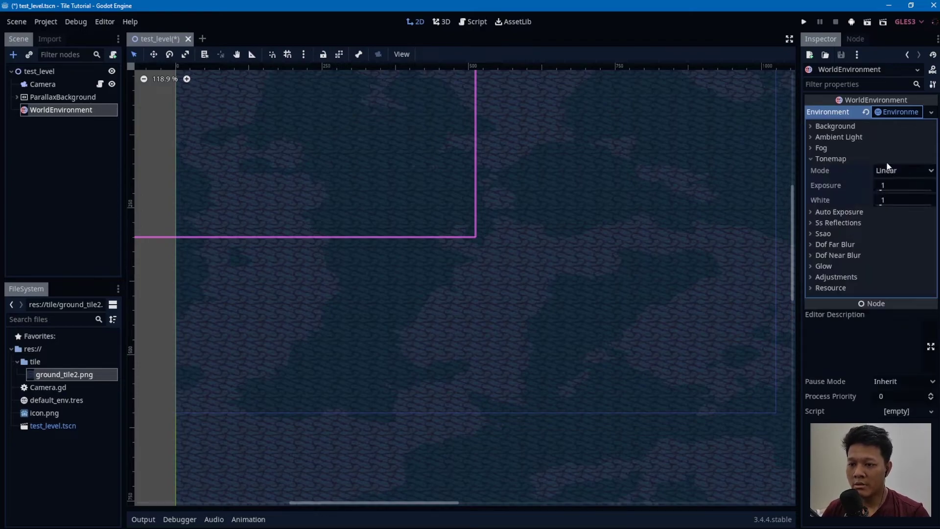
pyautogui.click(839, 127)
pyautogui.click(924, 139)
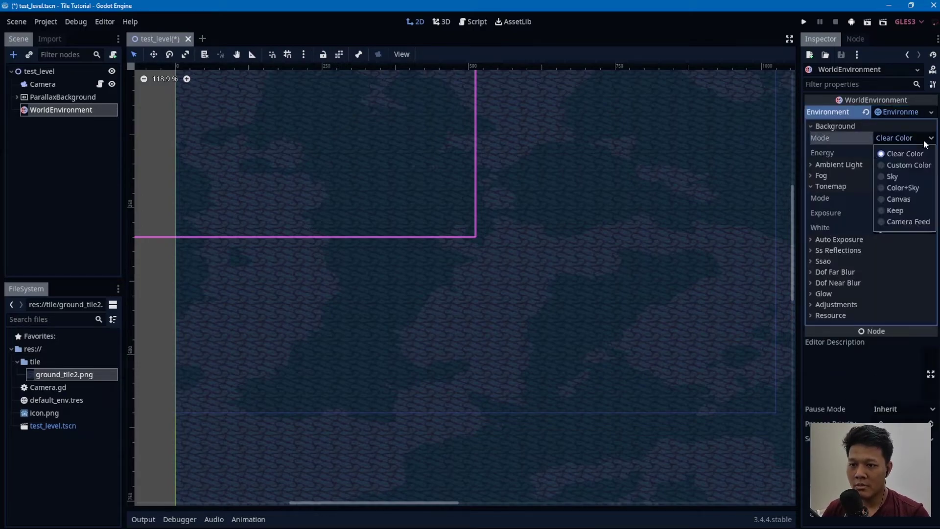
pyautogui.click(900, 200)
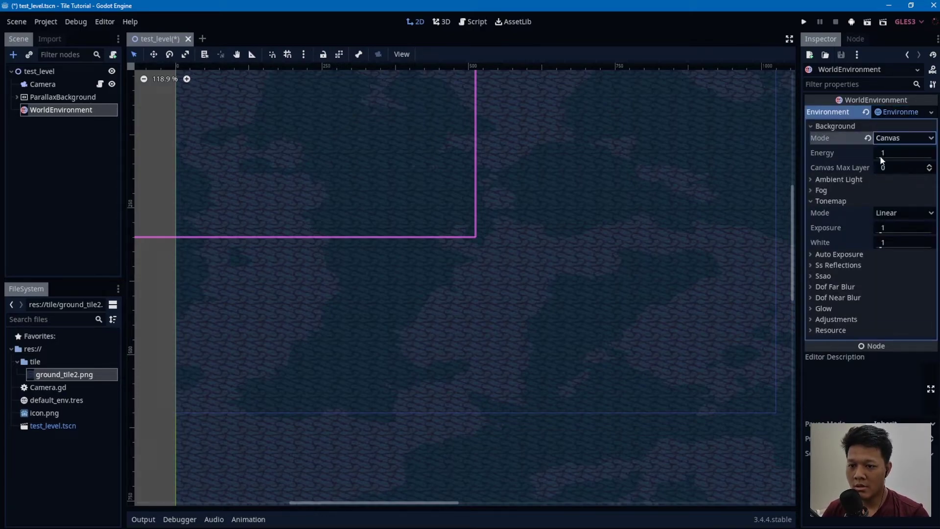
pyautogui.click(838, 128)
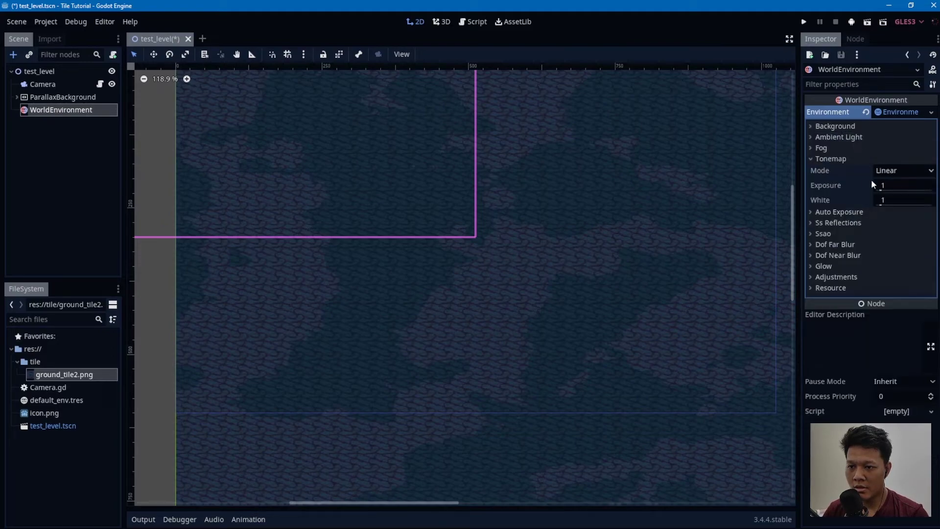
# Try the ACES tonemap mode on the Environment, and settle on ACES Fitted.
pyautogui.click(897, 172)
pyautogui.click(901, 218)
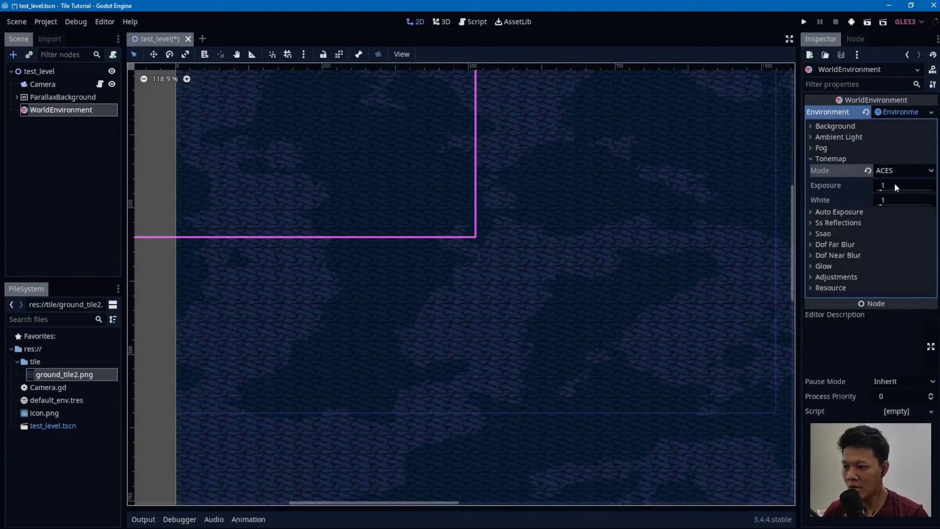
pyautogui.click(898, 170)
pyautogui.click(889, 229)
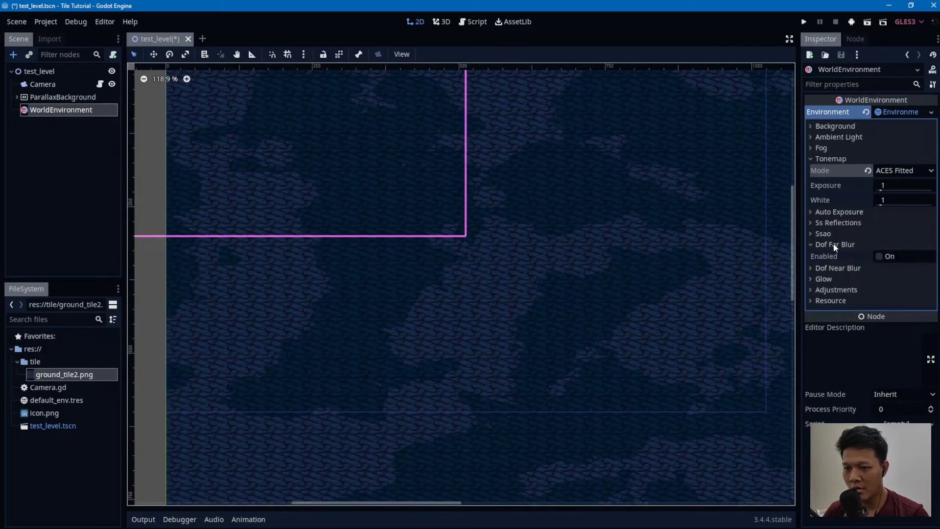
# Enable the Environment's Adjustments, keeping brightness at 1.
pyautogui.click(830, 277)
pyautogui.click(881, 289)
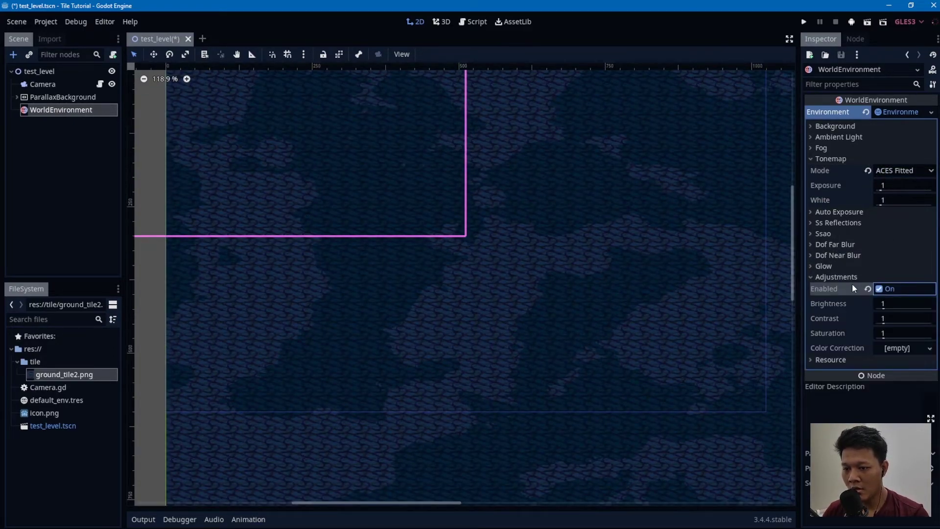
pyautogui.moveTo(884, 310); pyautogui.dragTo(885, 310)
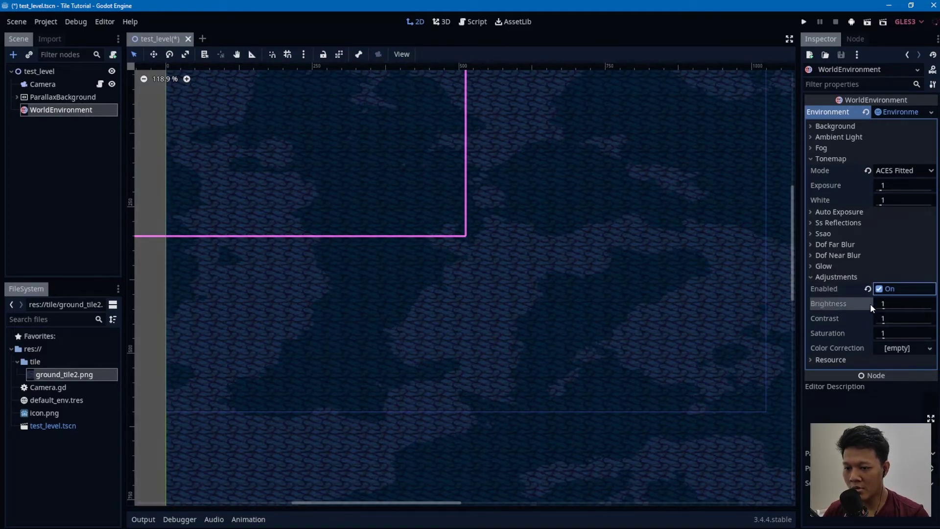
pyautogui.click(828, 279)
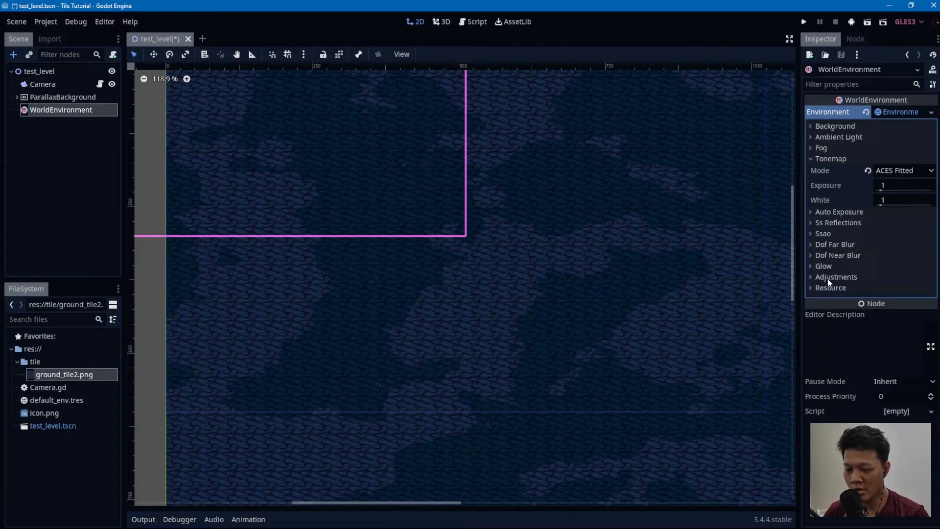
# Inspect the tonemapped ground at several zoom levels and run the project to check it.
pyautogui.scroll(-6, 392, 278)
pyautogui.scroll(8, 471, 187)
pyautogui.scroll(-2, 399, 280)
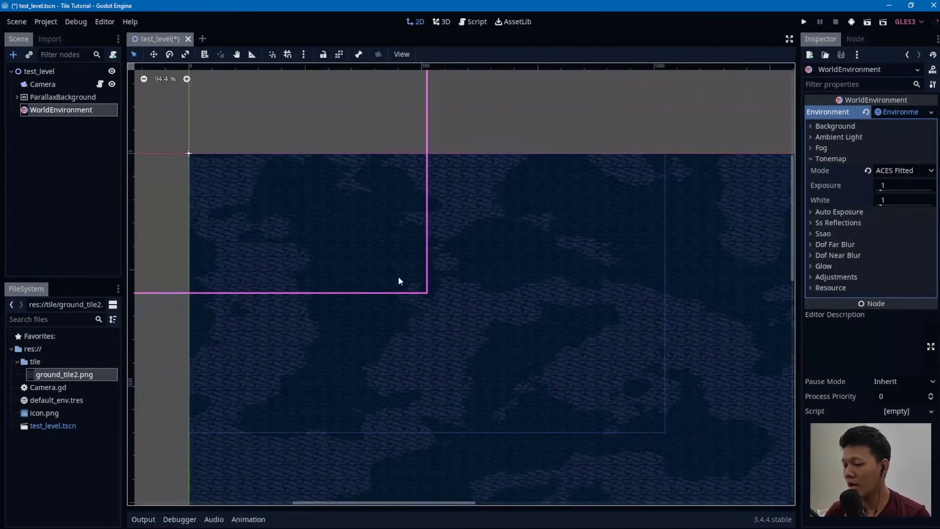
pyautogui.click(268, 121)
pyautogui.scroll(-3, 679, 326)
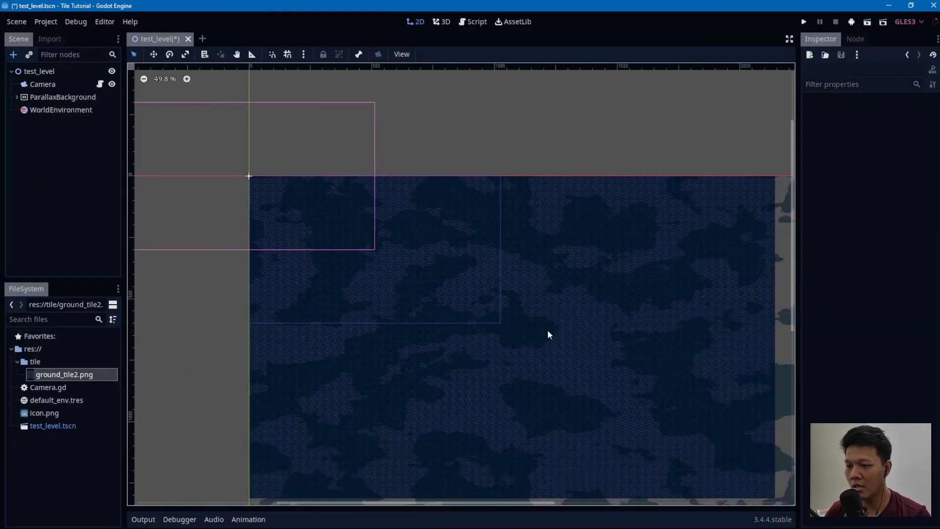
pyautogui.press('F5')
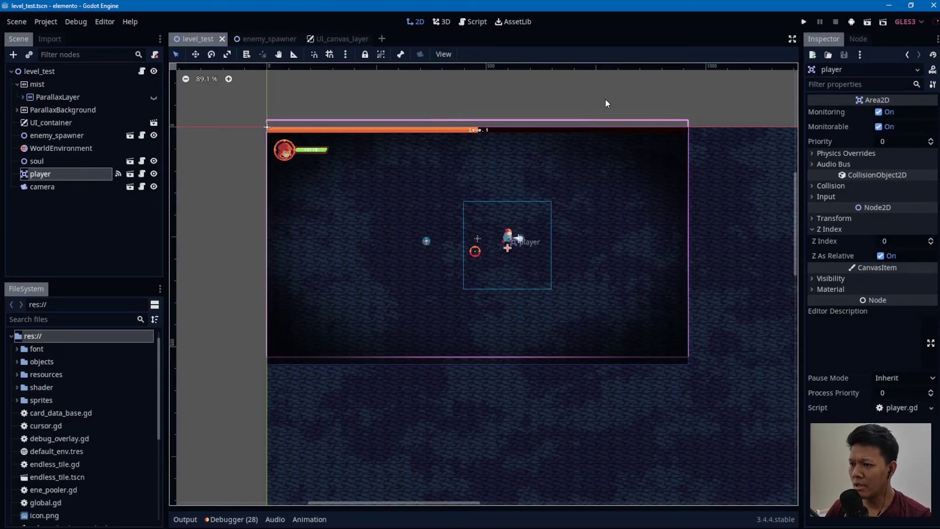
# Switch to the elemento project, run it, and walk the player around to examine its endless patterned ground.
pyautogui.press('F5')
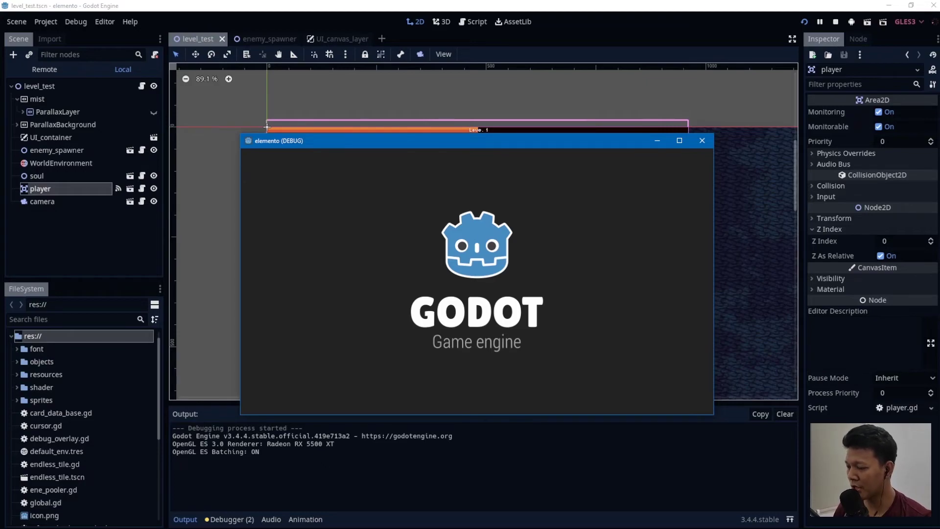
pyautogui.press('a')
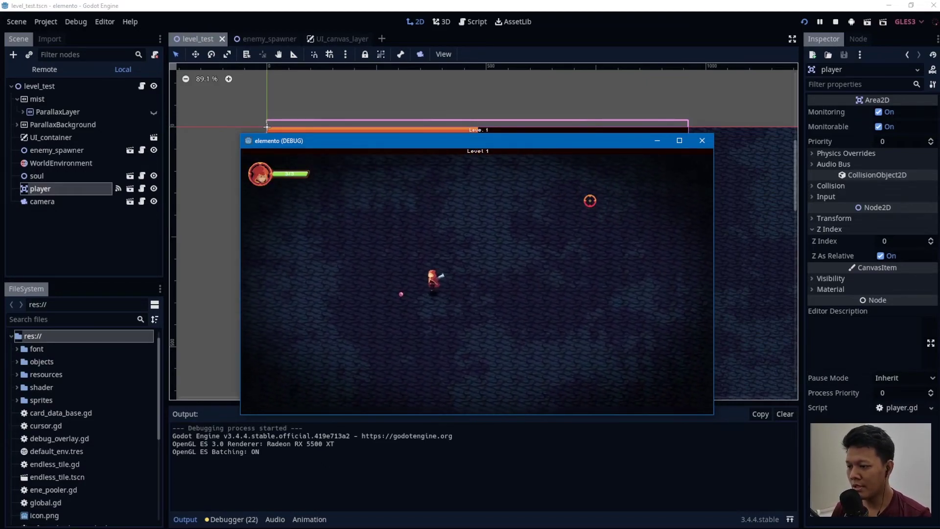
pyautogui.press('d')
pyautogui.press('s')
pyautogui.press('s')
pyautogui.press('d')
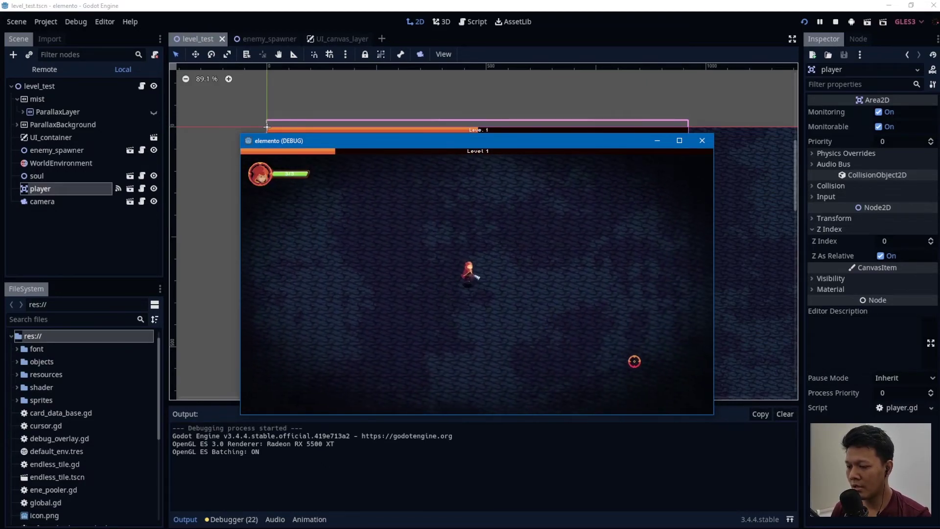
# Shoot the approaching enemies while moving the player over the ground without the mist overlay, and close the running game.
pyautogui.click(419, 179)
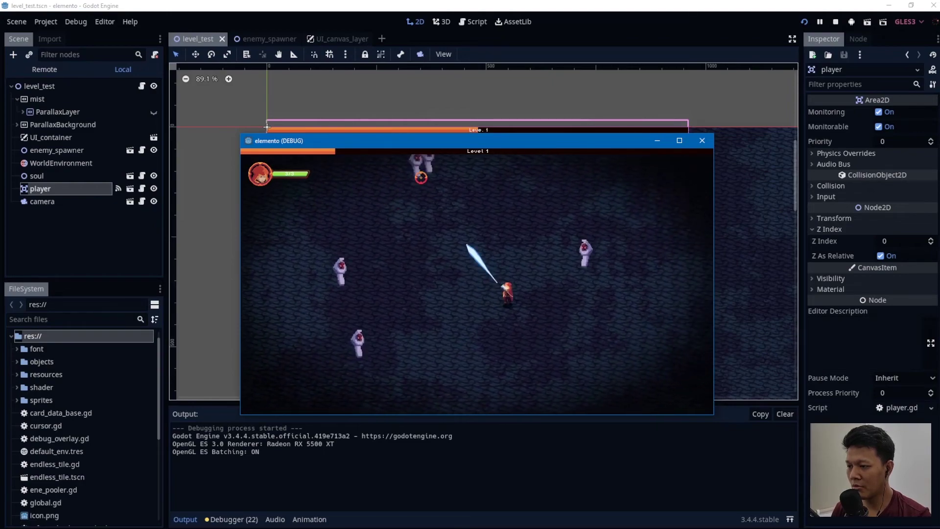
pyautogui.click(419, 172)
pyautogui.press('s')
pyautogui.click(497, 209)
pyautogui.press('w')
pyautogui.click(384, 185)
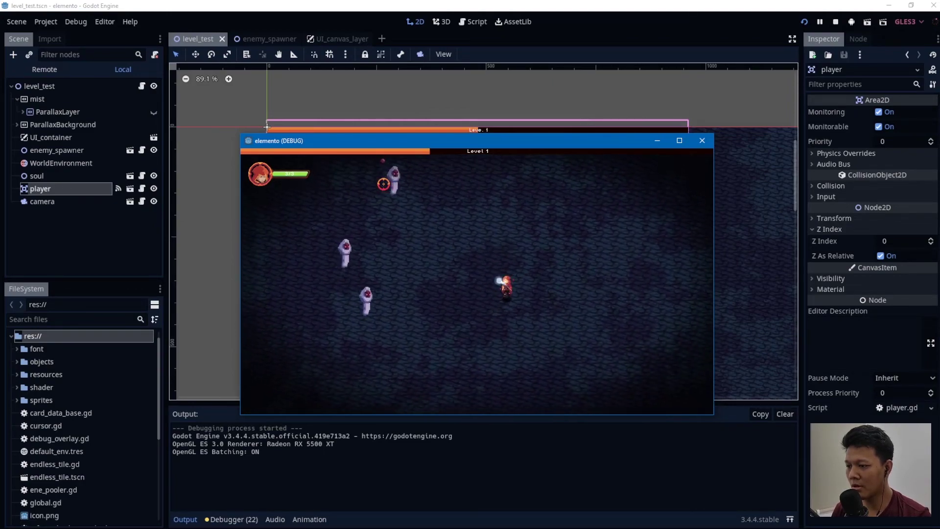
pyautogui.click(394, 201)
pyautogui.click(376, 275)
pyautogui.press('a')
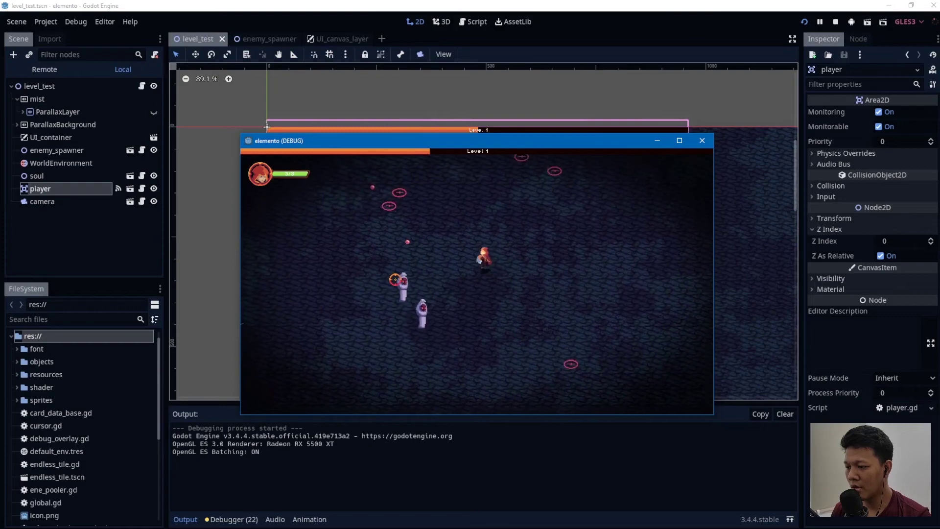
pyautogui.click(422, 299)
pyautogui.click(467, 315)
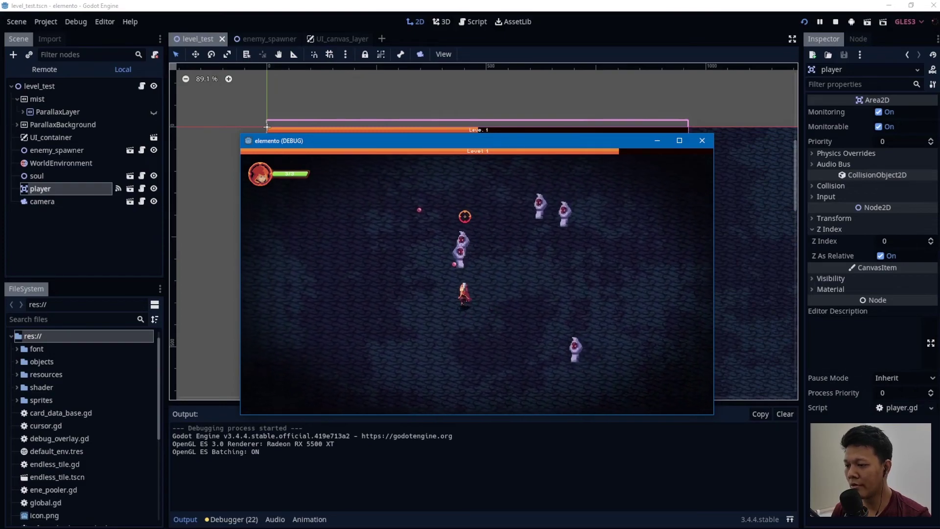
pyautogui.click(470, 217)
pyautogui.click(706, 141)
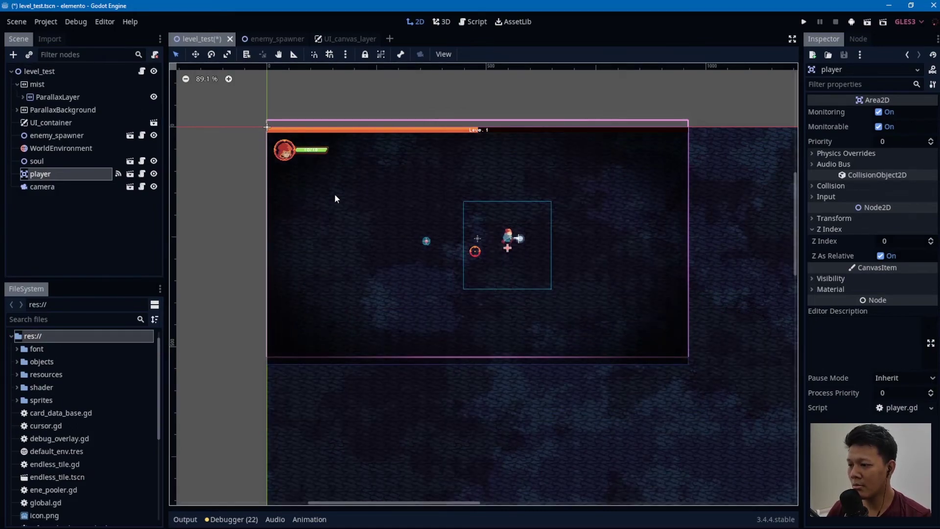
# Examine the mist background's layer setup and the noise shader parameters of its ColorRect.
pyautogui.scroll(1, 519, 243)
pyautogui.click(19, 97)
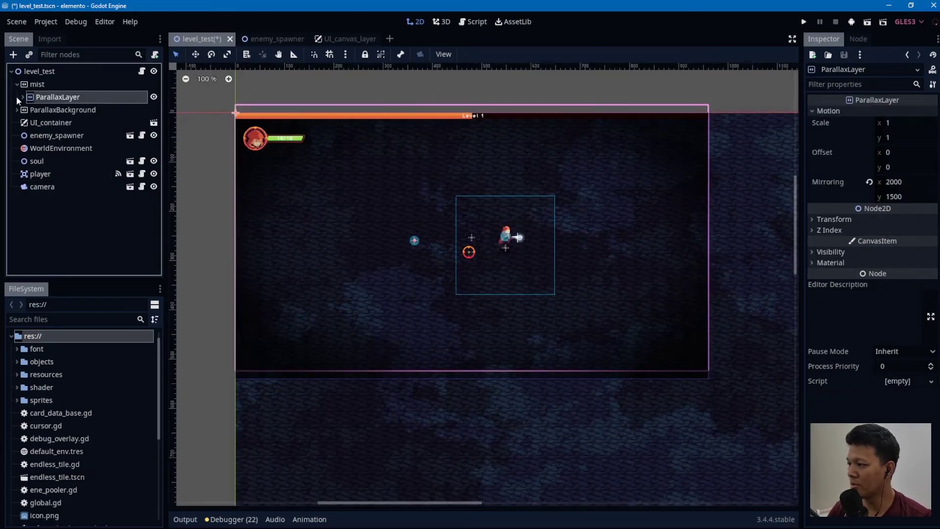
pyautogui.click(23, 97)
pyautogui.click(55, 110)
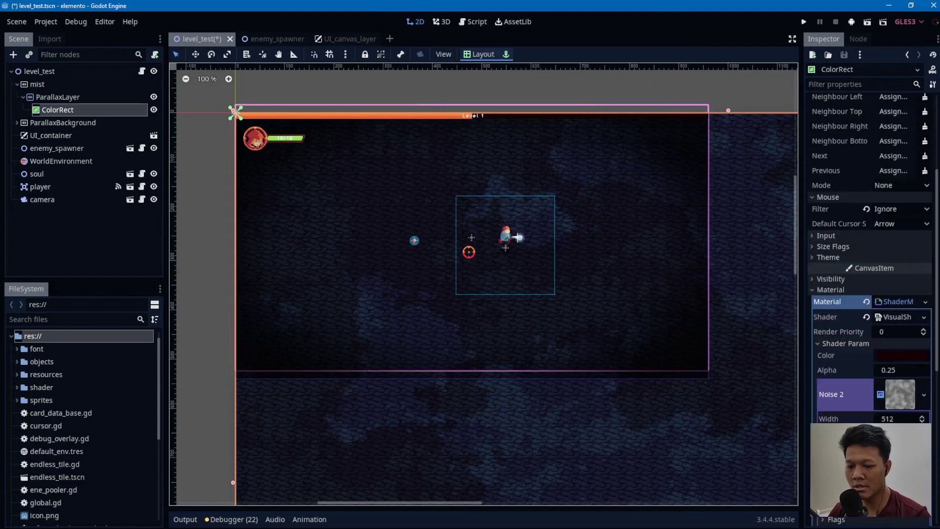
pyautogui.scroll(-4, 869, 245)
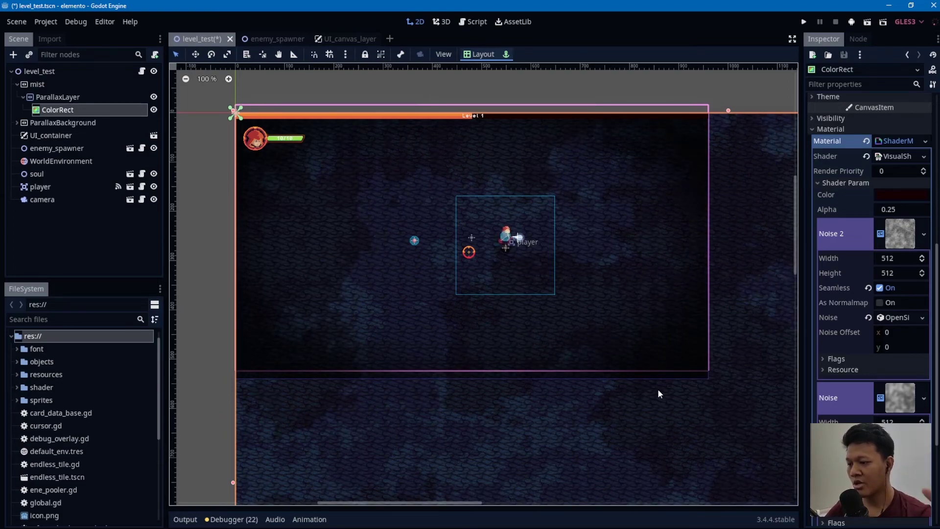
pyautogui.click(91, 87)
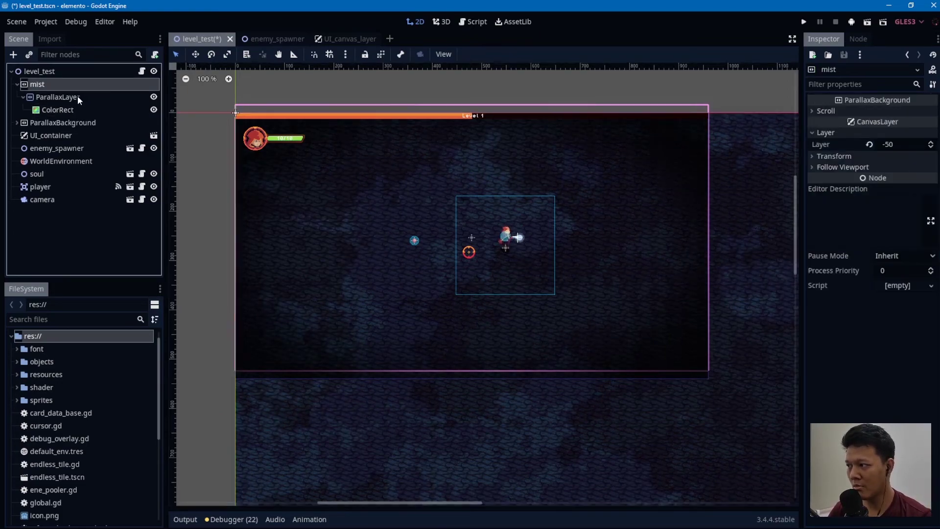
pyautogui.click(62, 110)
# Run the project and walk the player around to check the mist overlay on the ground.
pyautogui.press('F5')
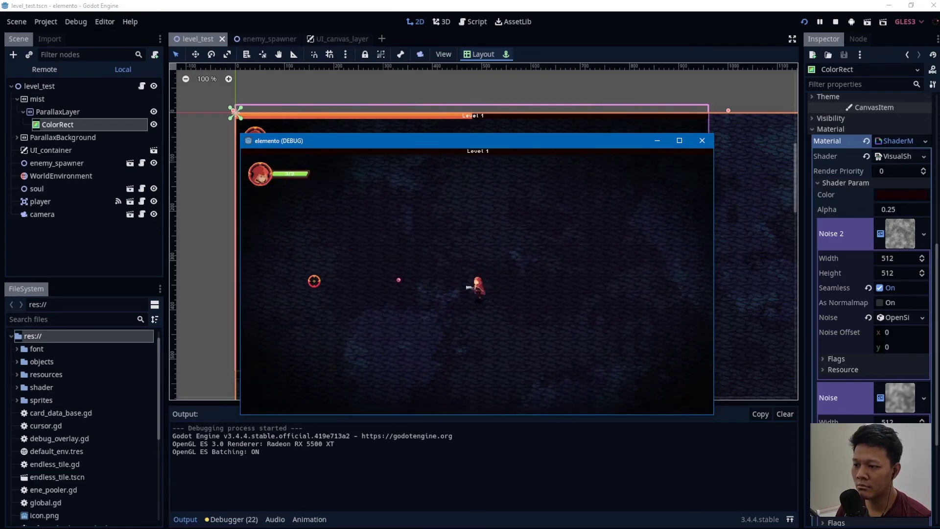
pyautogui.press('a')
pyautogui.press('d')
pyautogui.press('s')
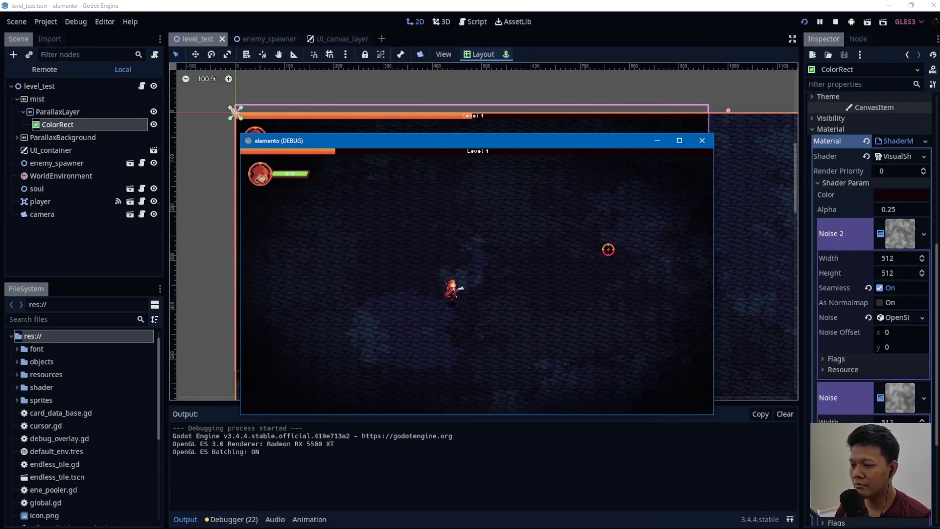
pyautogui.press('d')
pyautogui.press('s')
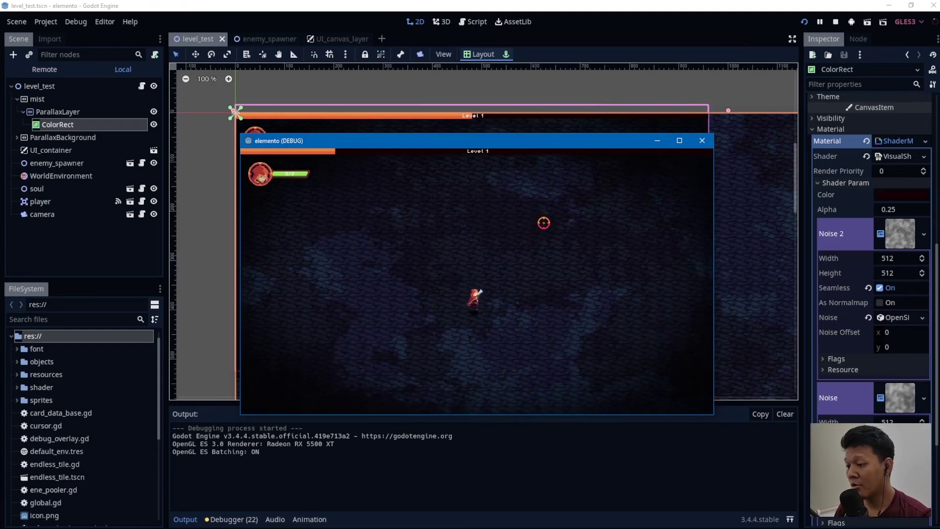
# Shoot the enemies in the running game and choose an upgrade card at the level-up.
pyautogui.click(491, 208)
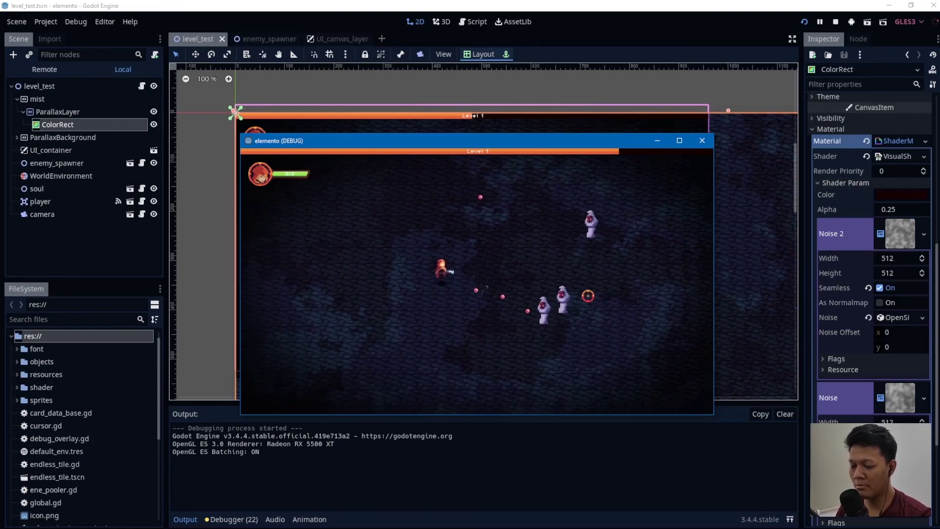
pyautogui.click(576, 283)
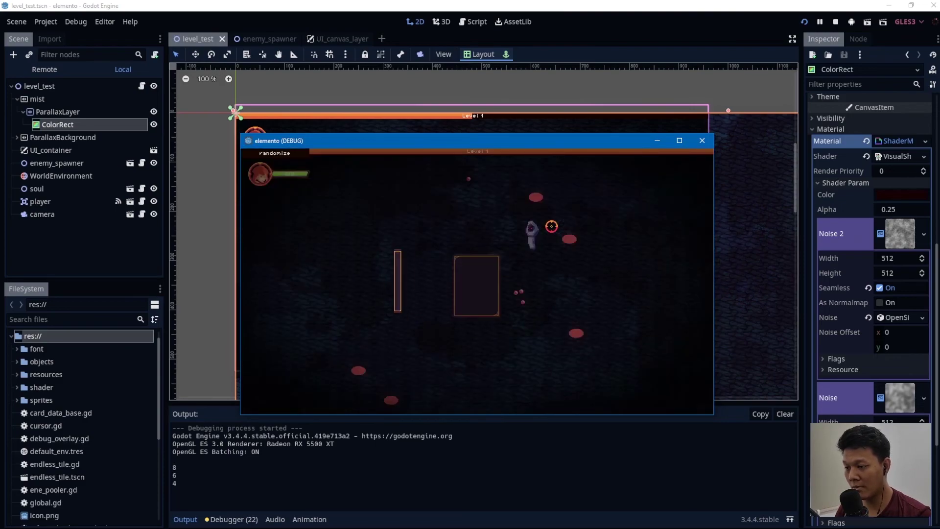
pyautogui.click(408, 280)
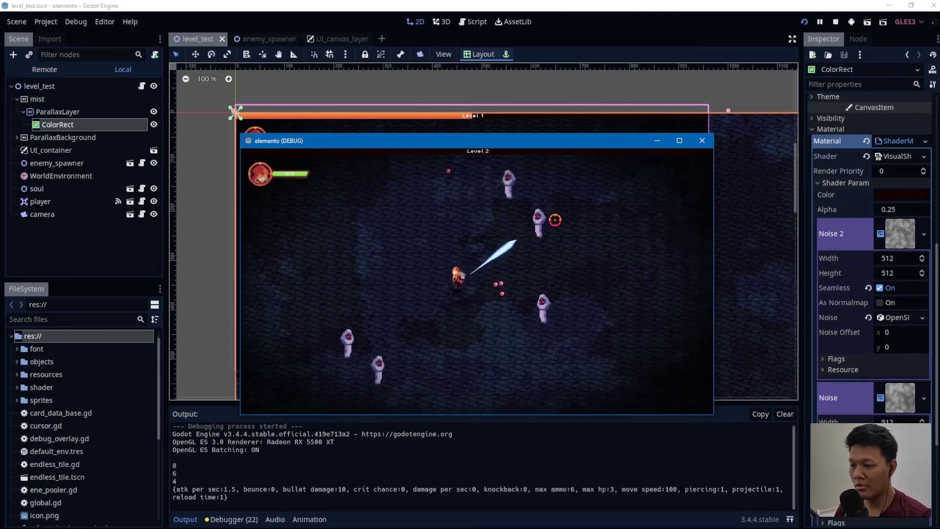